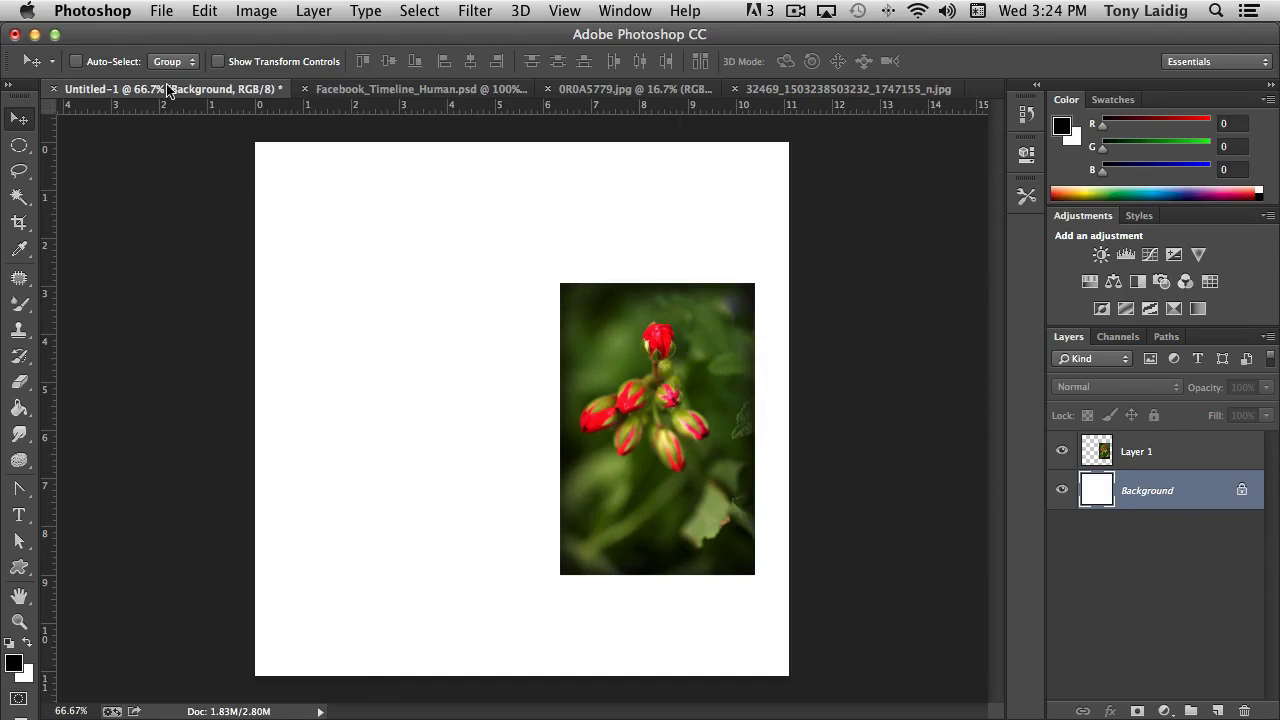
Switch to the 0R0A5779.jpg image and darken its midtones with Levels, setting the RGB midtone input to 0.86.
{"action": "left_click", "coordinate": [630, 90]}
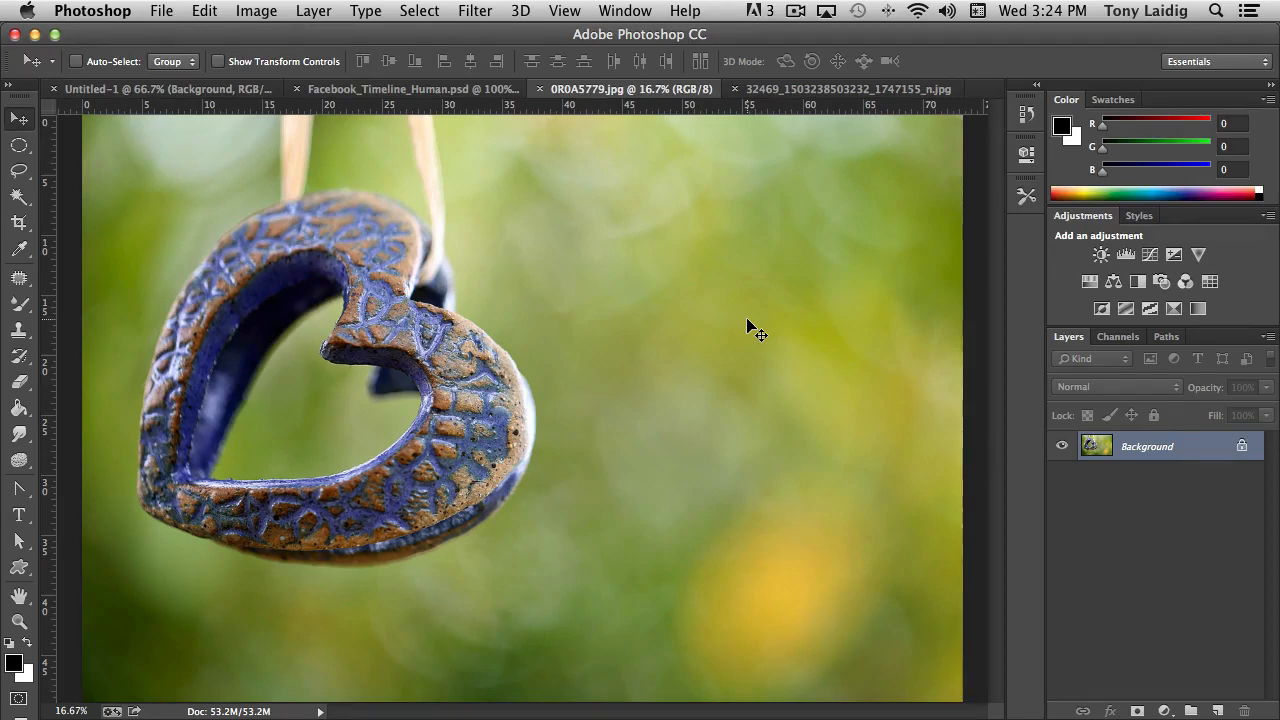
{"action": "key", "text": "super+minus"}
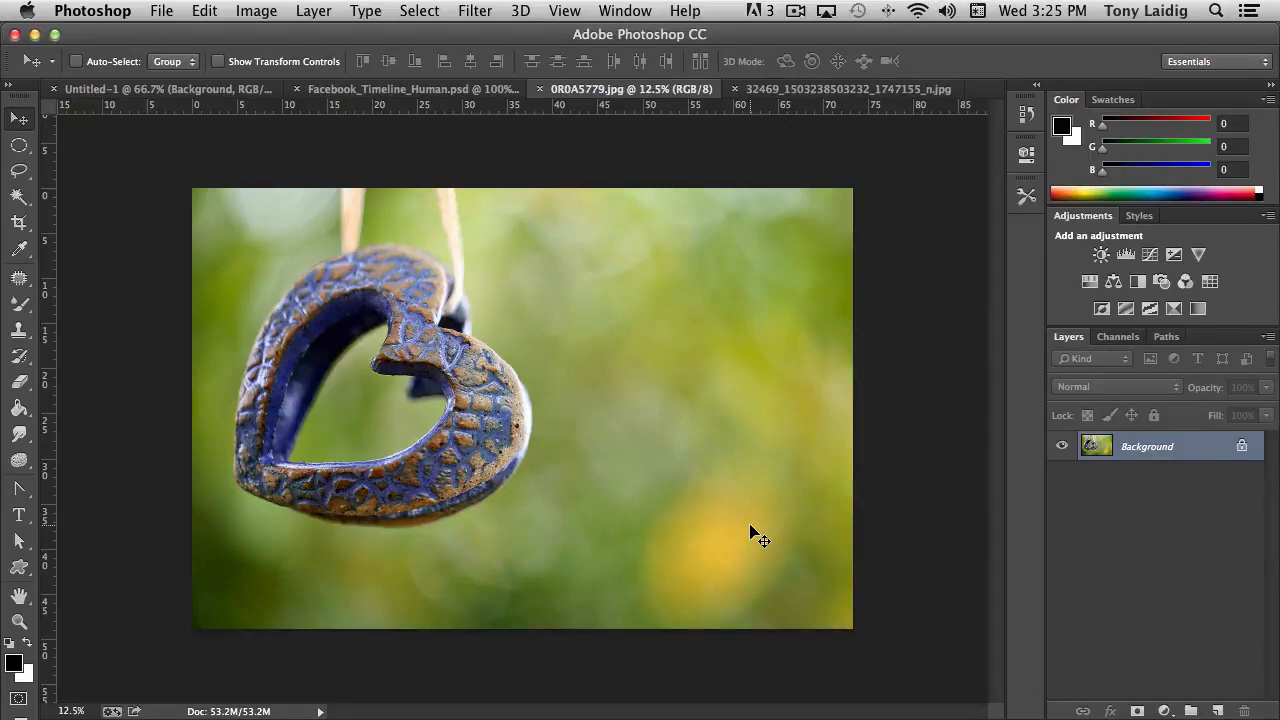
{"action": "key", "text": "ctrl+l"}
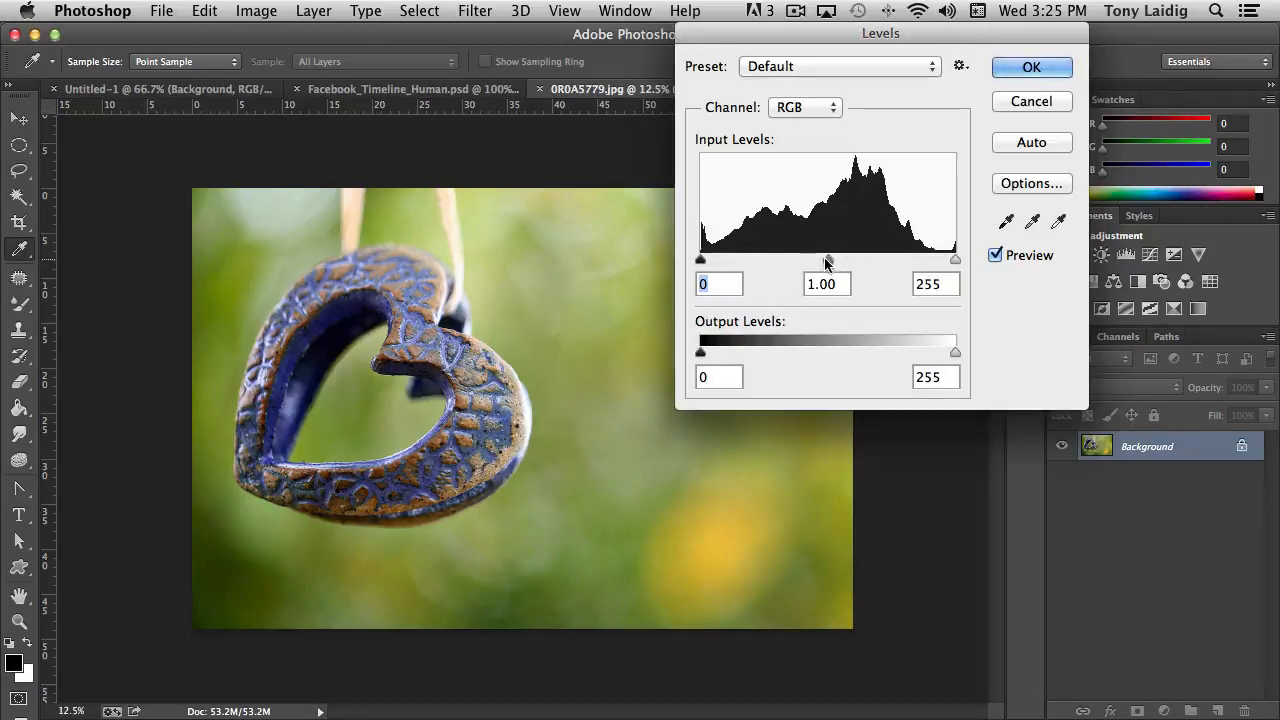
{"action": "mouse_move", "coordinate": [826, 261]}
{"action": "left_mouse_down"}
{"action": "mouse_move", "coordinate": [853, 260]}
{"action": "mouse_move", "coordinate": [839, 263]}
{"action": "left_mouse_up"}
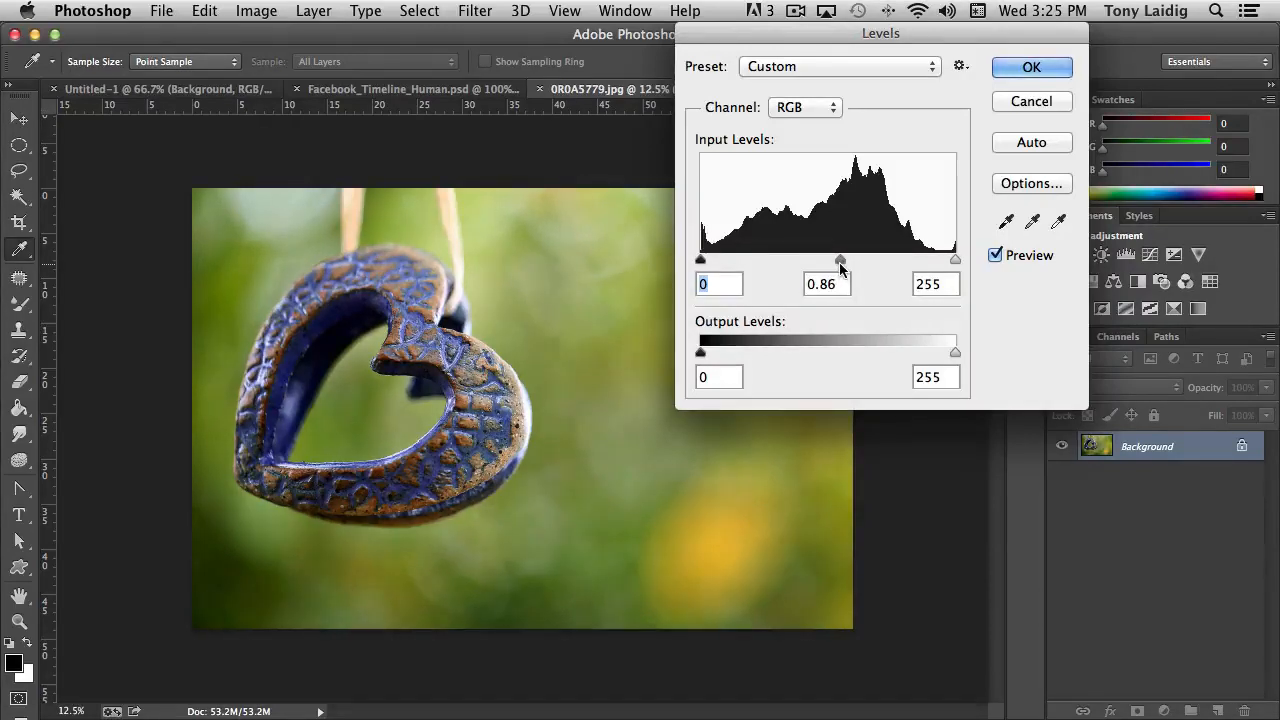
{"action": "key", "text": "Tab"}
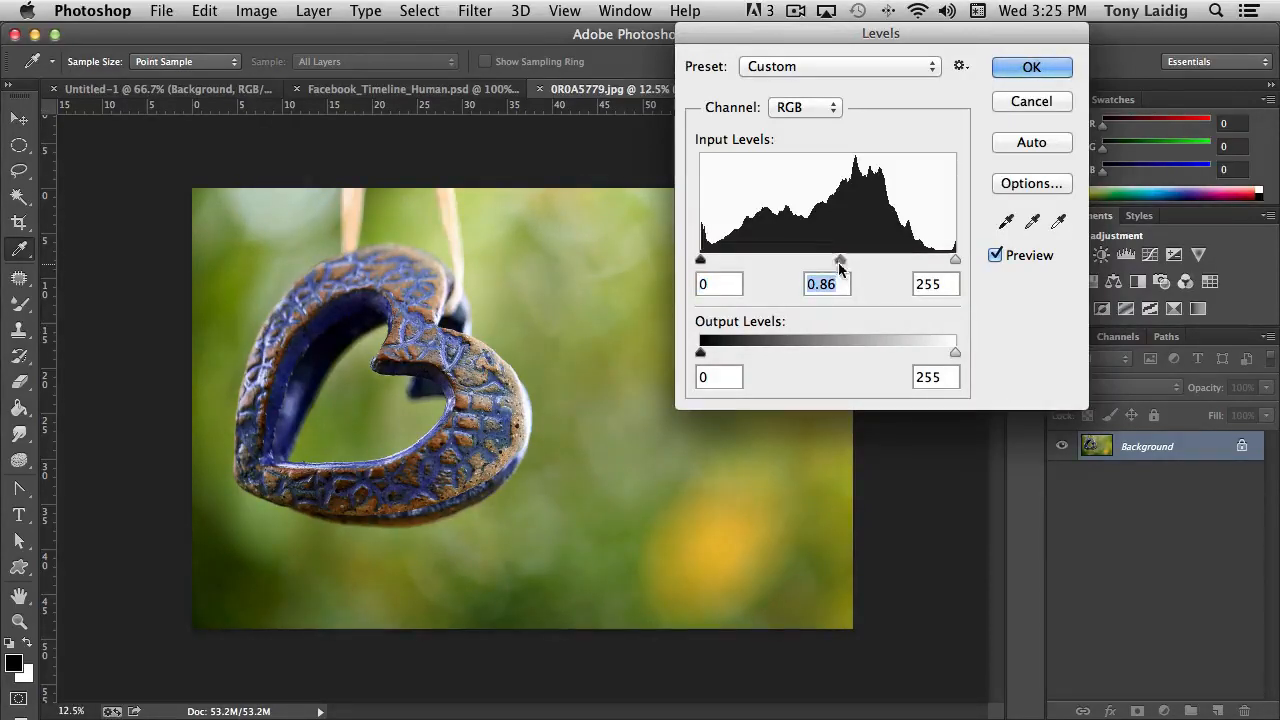
{"action": "left_click", "coordinate": [1060, 68]}
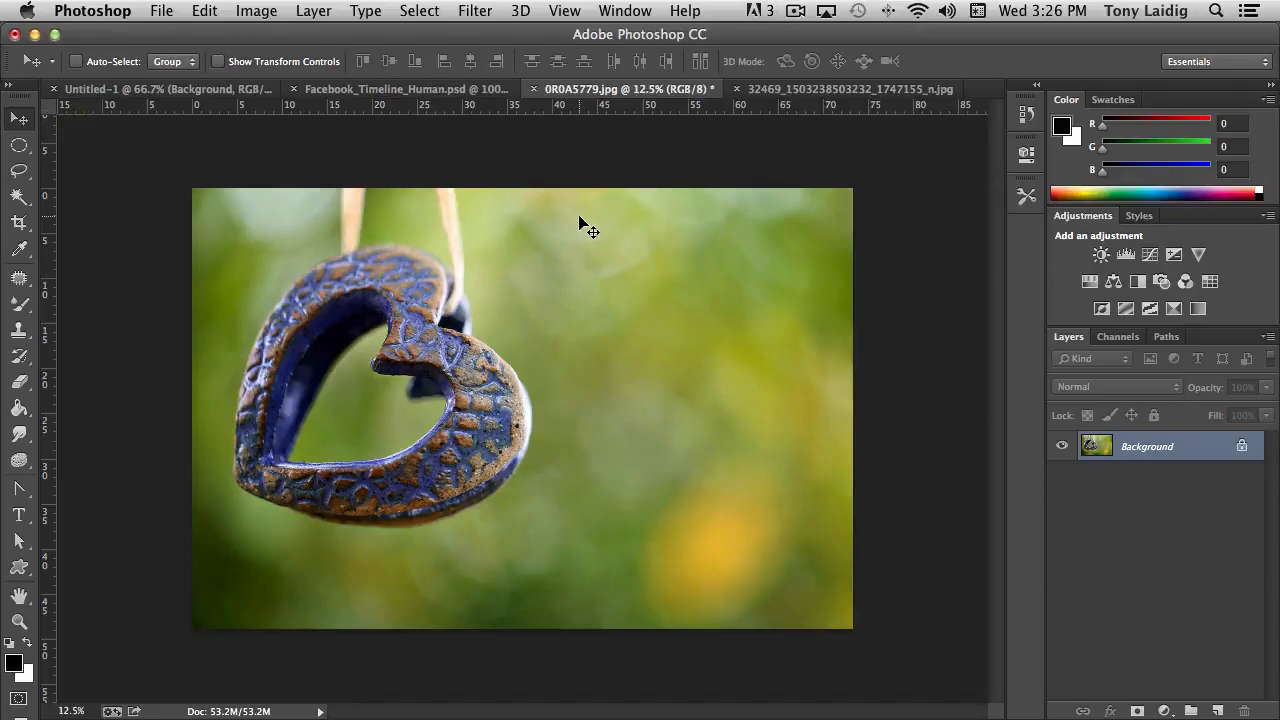
Draw a white rounded rectangle about 1730 by 2185 px in the empty area beside the heart.
{"action": "left_click", "coordinate": [19, 569]}
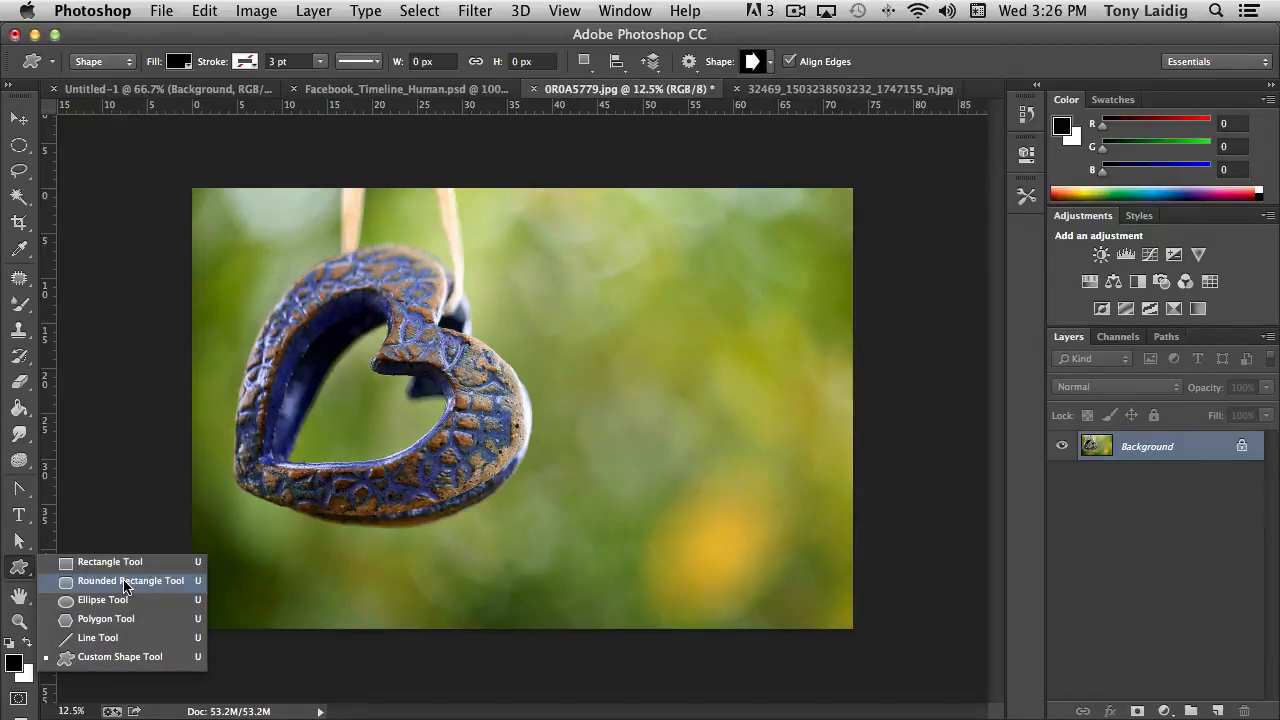
{"action": "left_click", "coordinate": [125, 586]}
{"action": "left_click", "coordinate": [28, 643]}
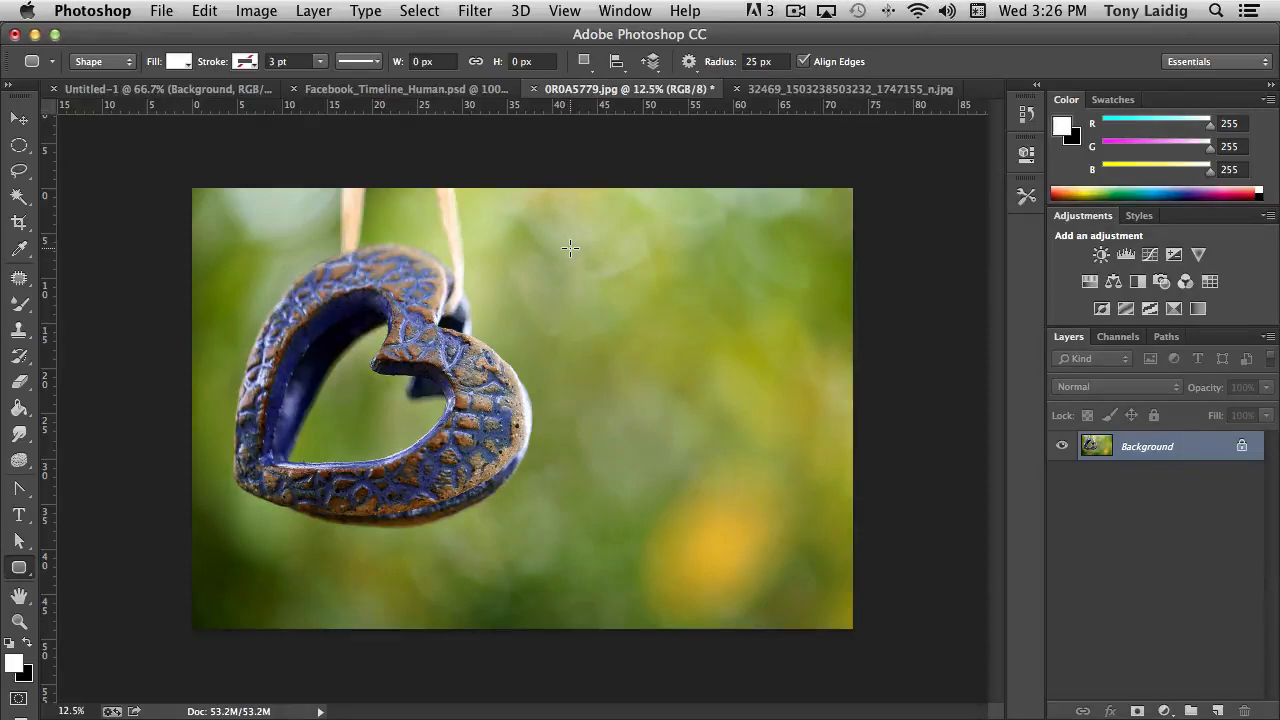
{"action": "left_click_drag", "start_coordinate": [570, 248], "coordinate": [786, 521]}
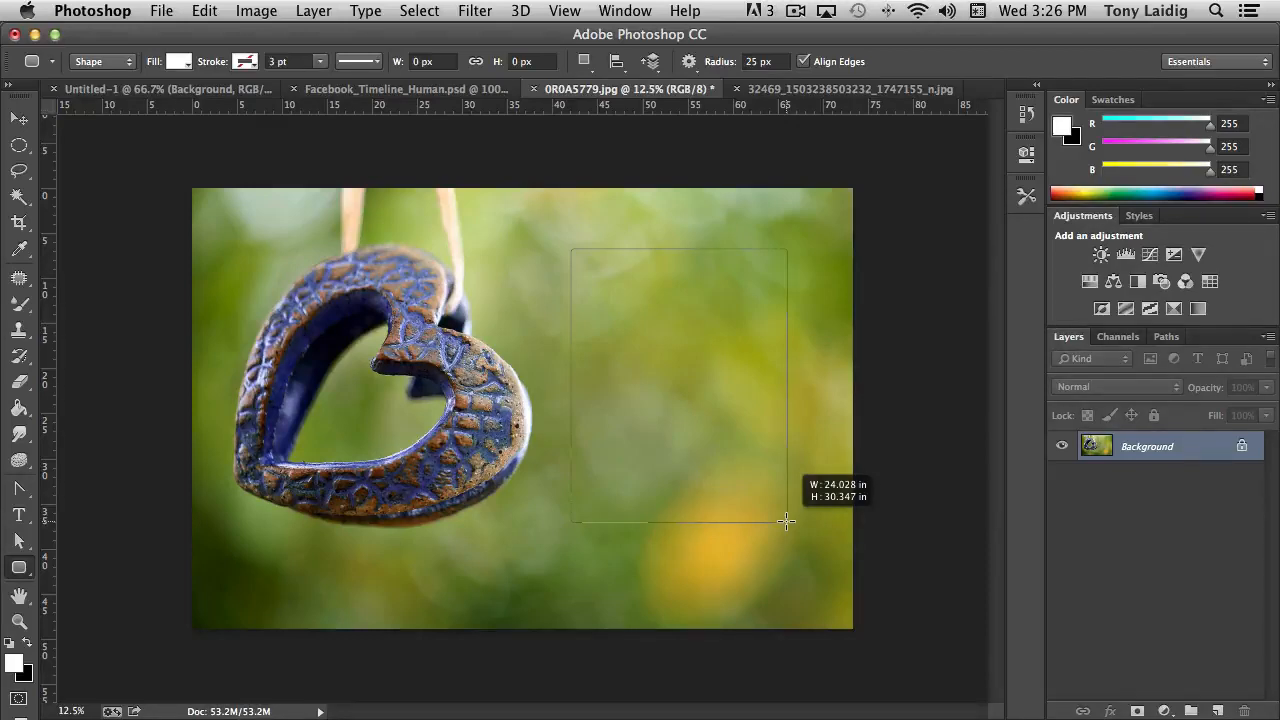
{"action": "left_click_drag", "start_coordinate": [786, 521], "coordinate": [786, 521]}
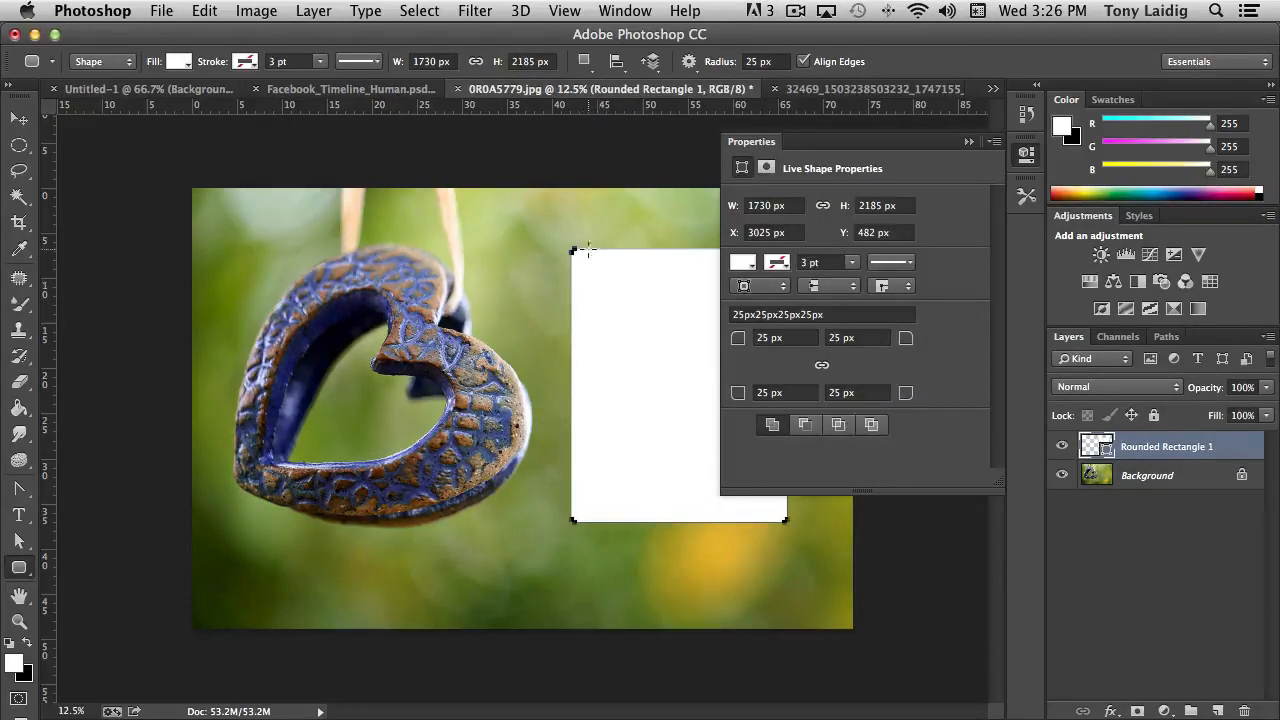
Link the rounded rectangle's corner radii and set all four to 150 px.
{"action": "left_click", "coordinate": [821, 366]}
{"action": "left_click_drag", "start_coordinate": [738, 339], "coordinate": [865, 362]}
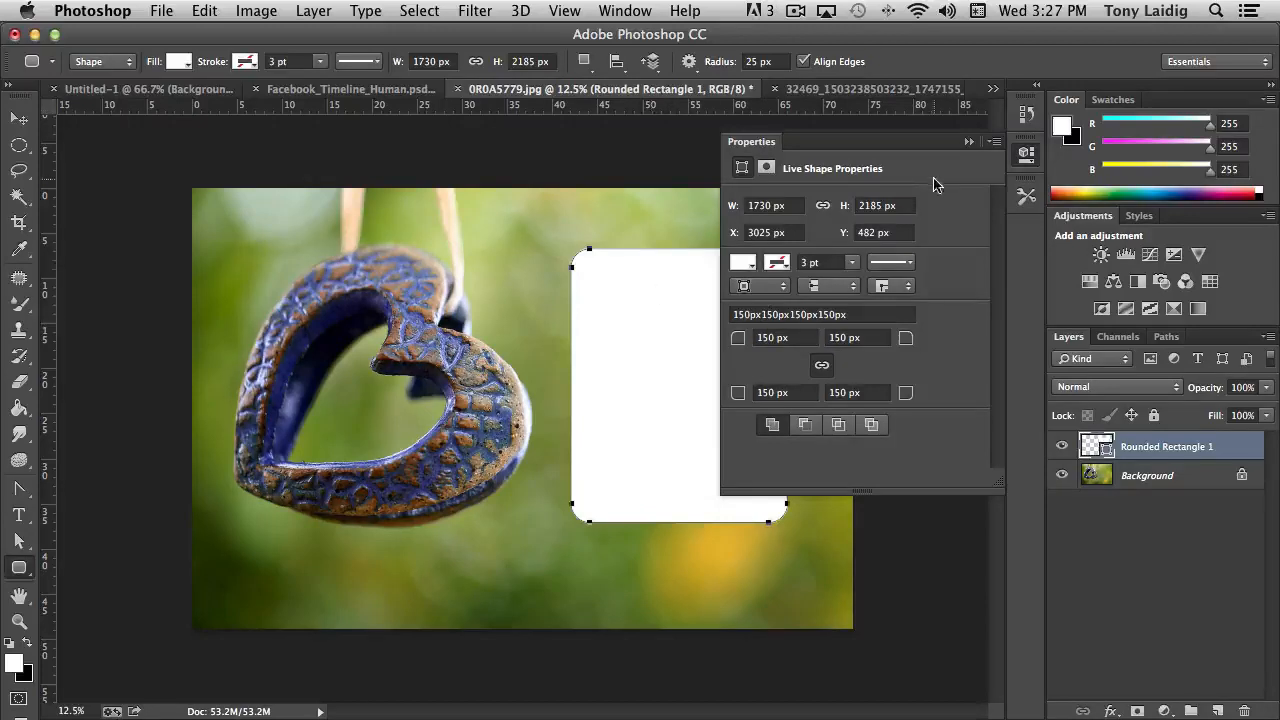
{"action": "left_click", "coordinate": [1024, 156]}
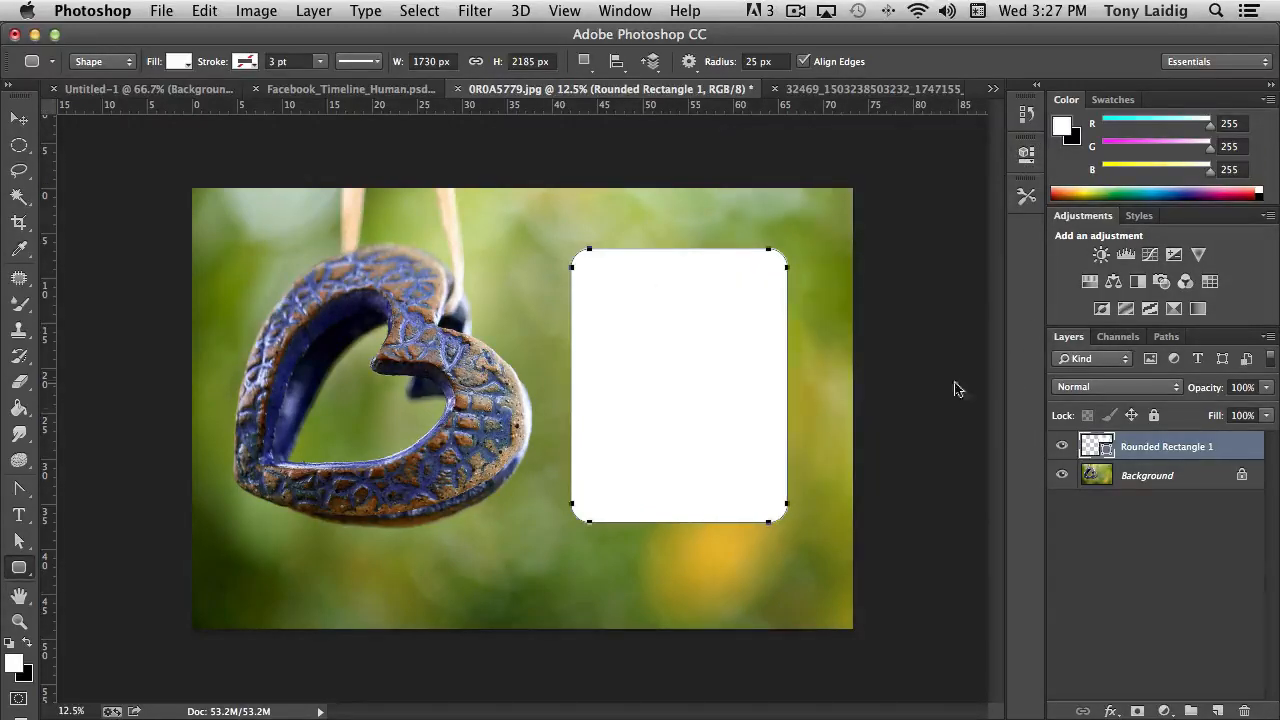
{"action": "left_click", "coordinate": [853, 423]}
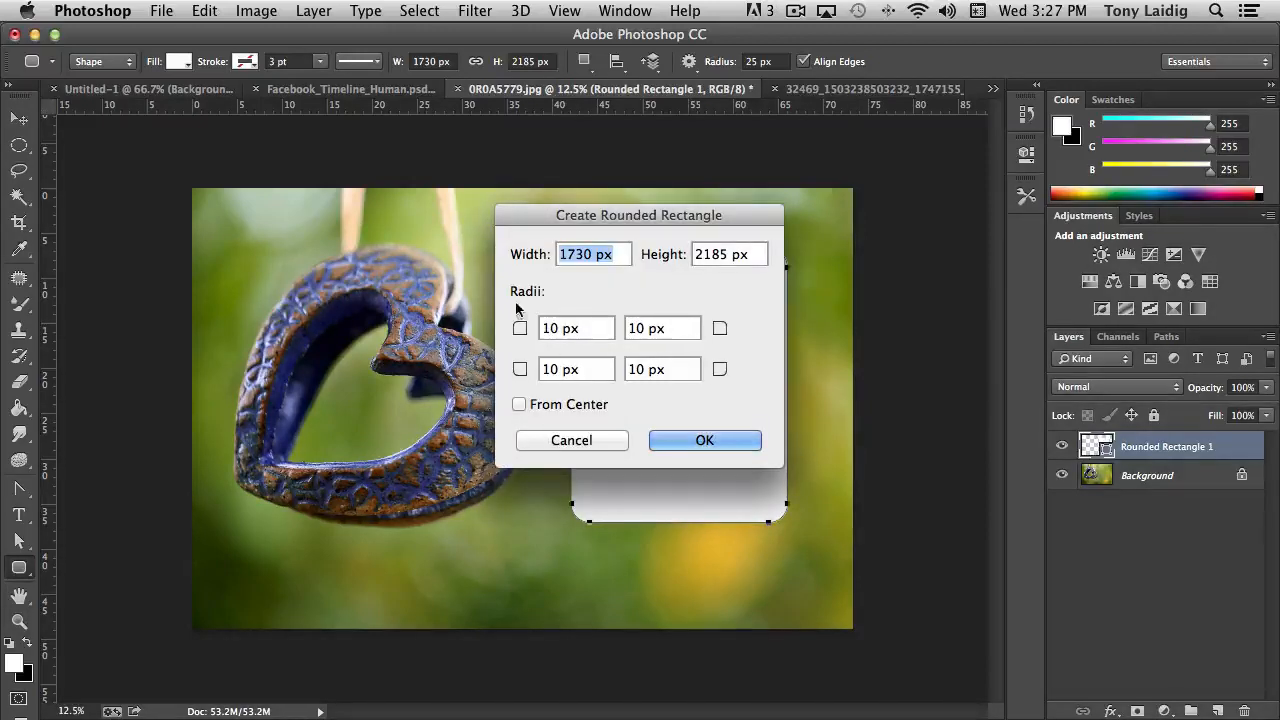
{"action": "left_click", "coordinate": [566, 441]}
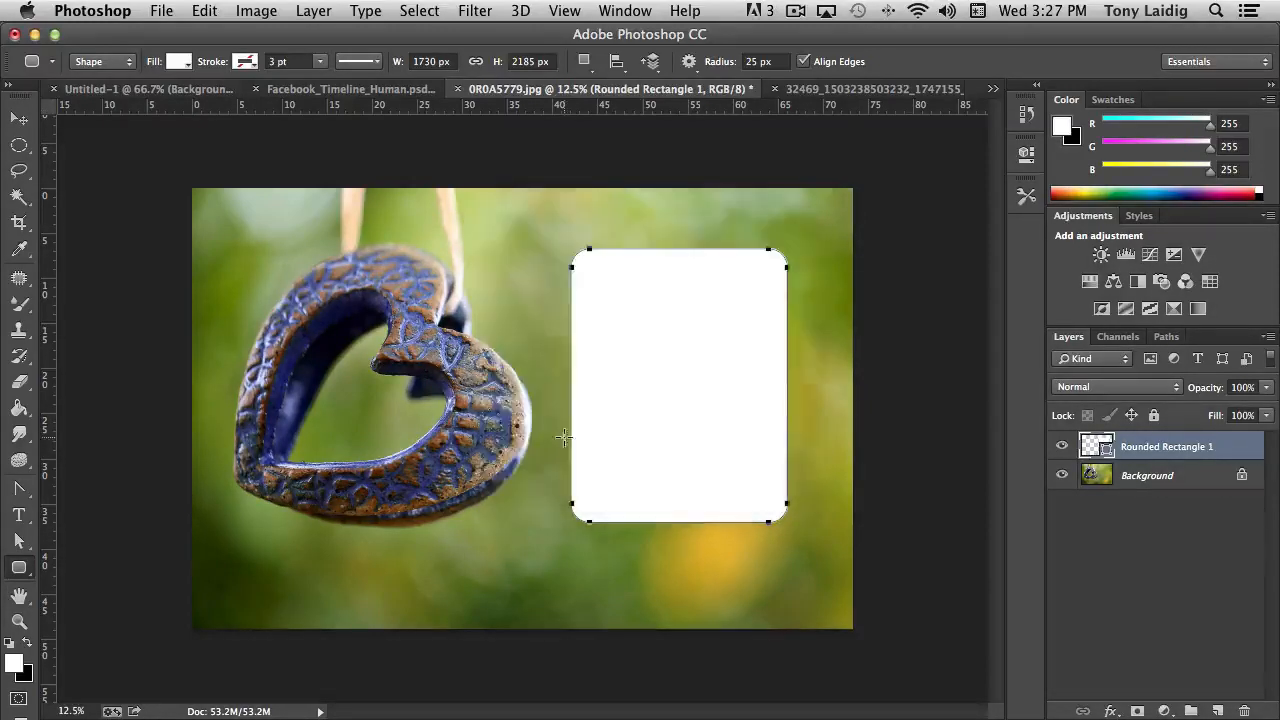
Lower the rounded rectangle layer's opacity to 50%, then select the Background layer to preview the shape without its outline.
{"action": "left_click", "coordinate": [1162, 484]}
{"action": "left_click", "coordinate": [1166, 452]}
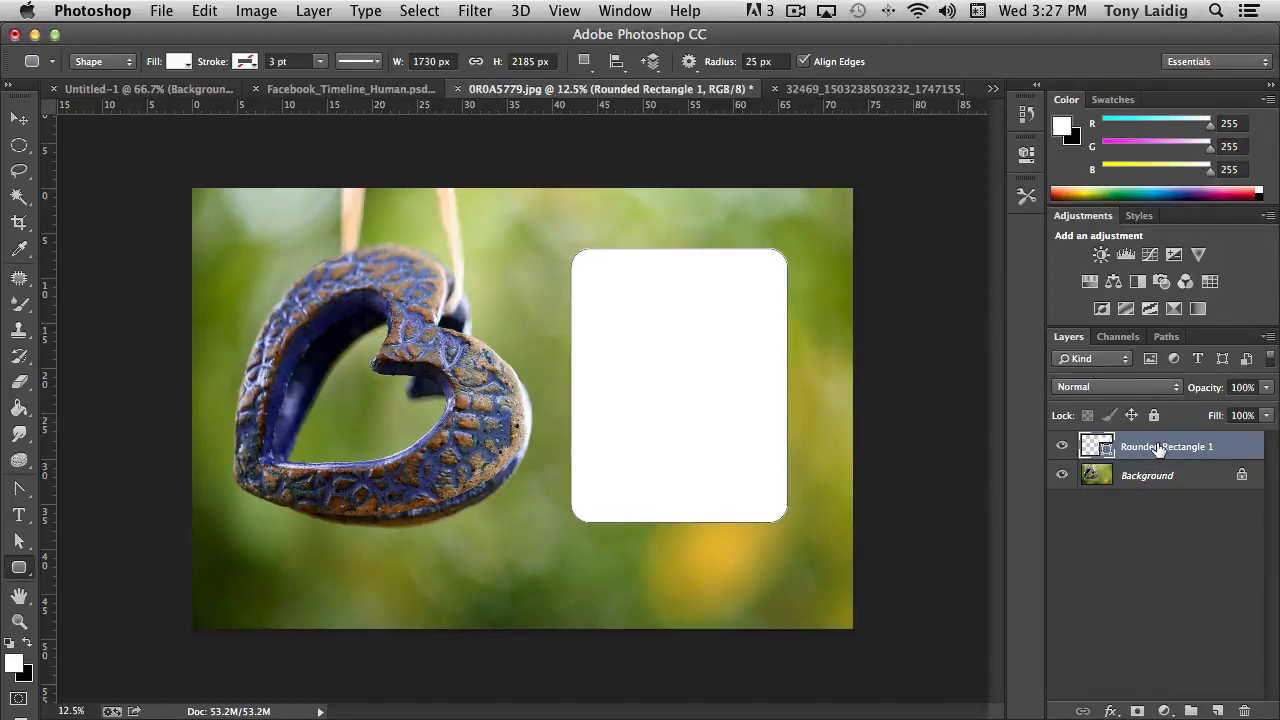
{"action": "left_click", "coordinate": [1266, 389]}
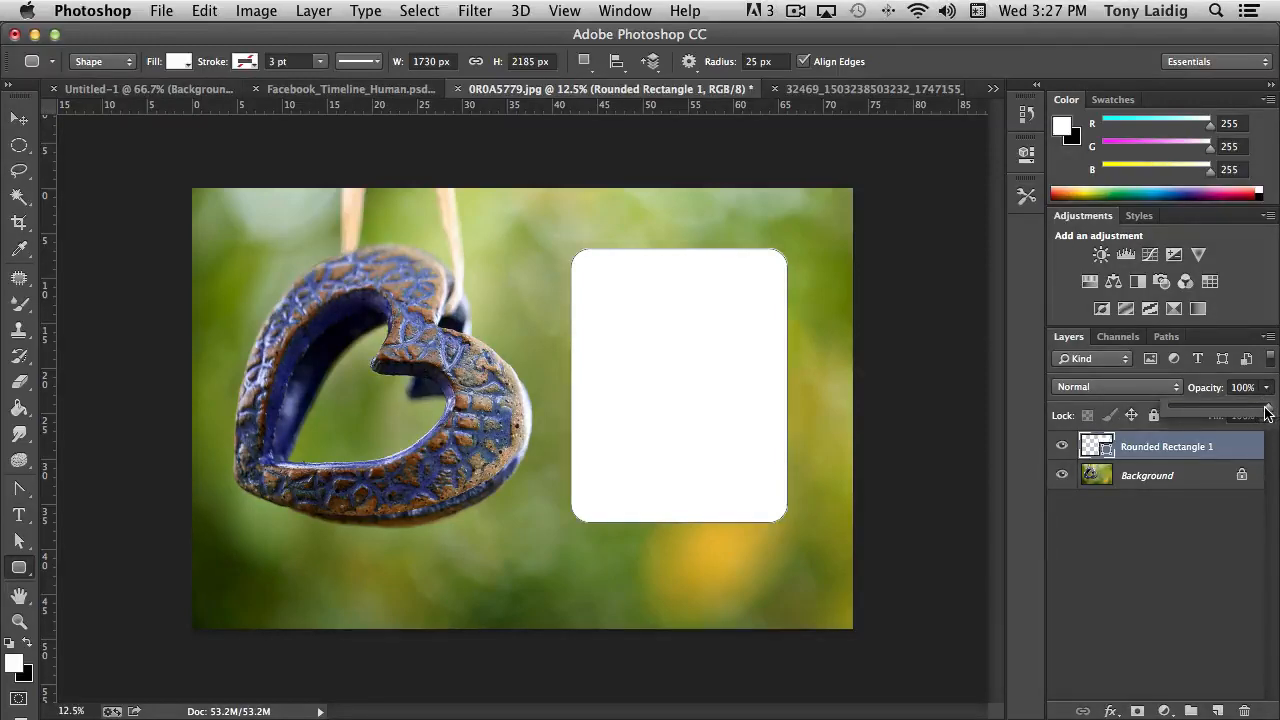
{"action": "left_click_drag", "start_coordinate": [1266, 414], "coordinate": [1220, 416]}
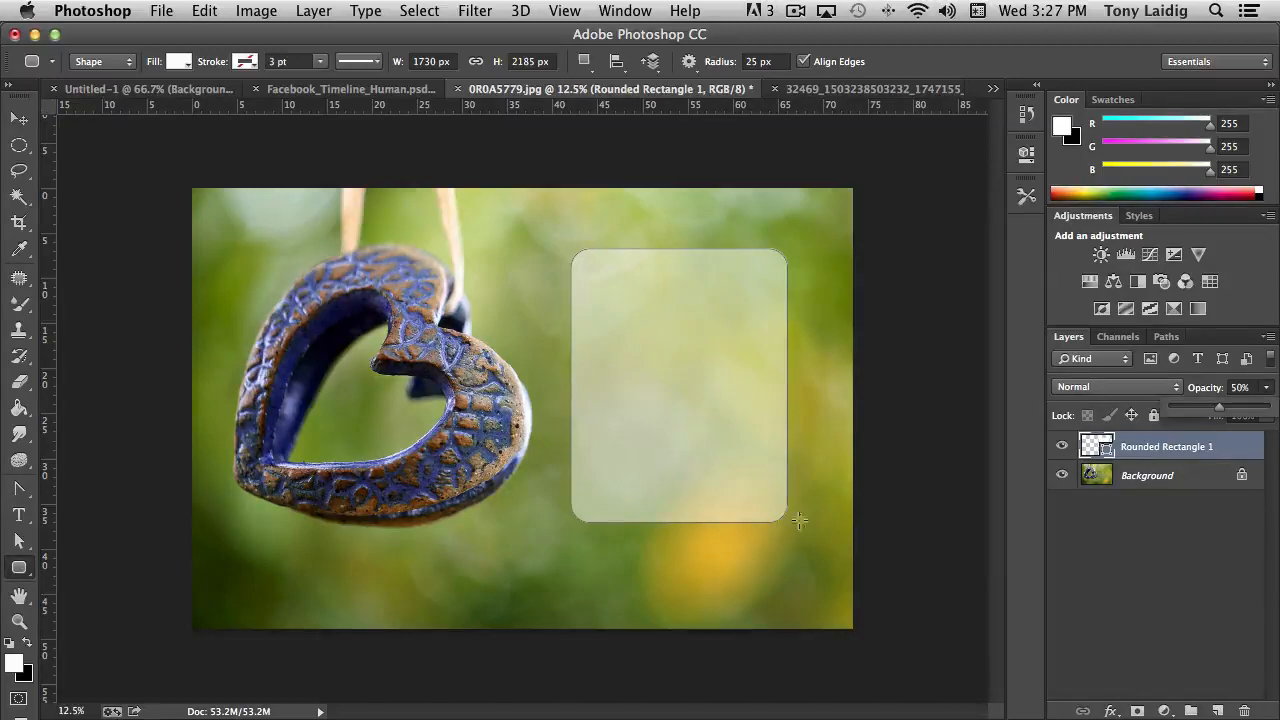
{"action": "left_click", "coordinate": [1117, 481]}
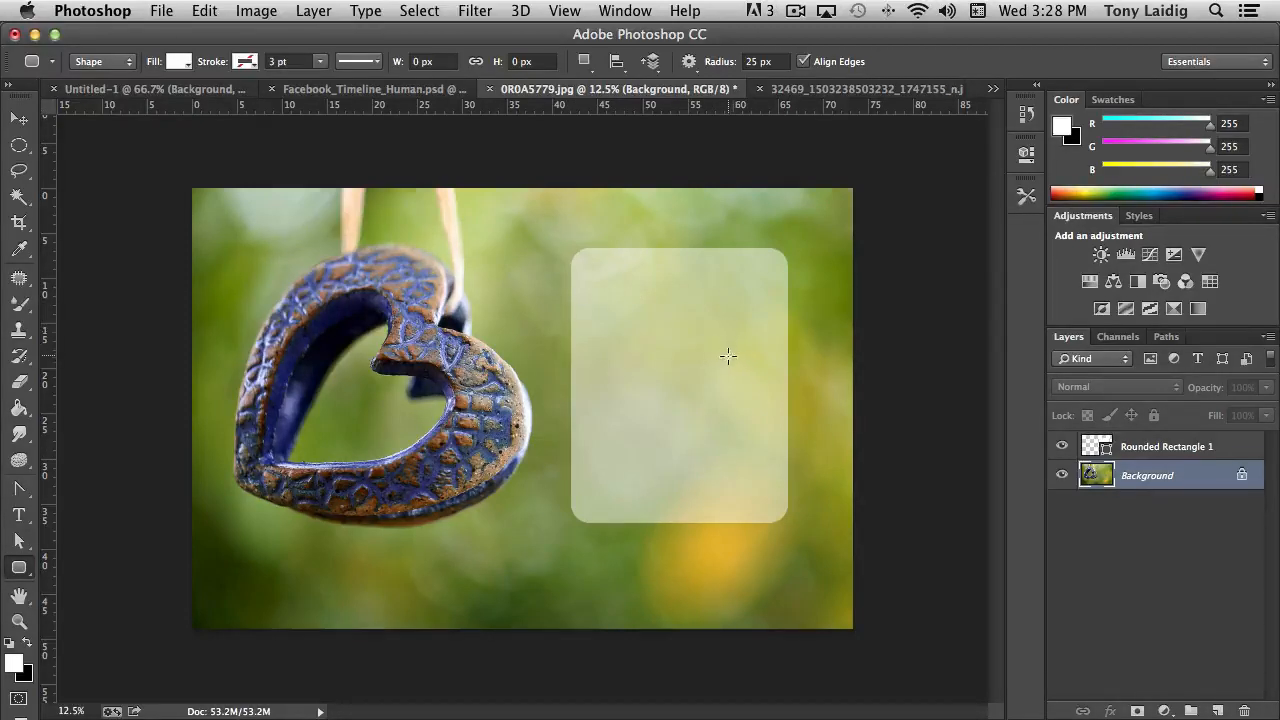
Add a drop shadow layer style to the rounded rectangle, keeping the shape in view beside the dialog.
{"action": "left_click", "coordinate": [1134, 450]}
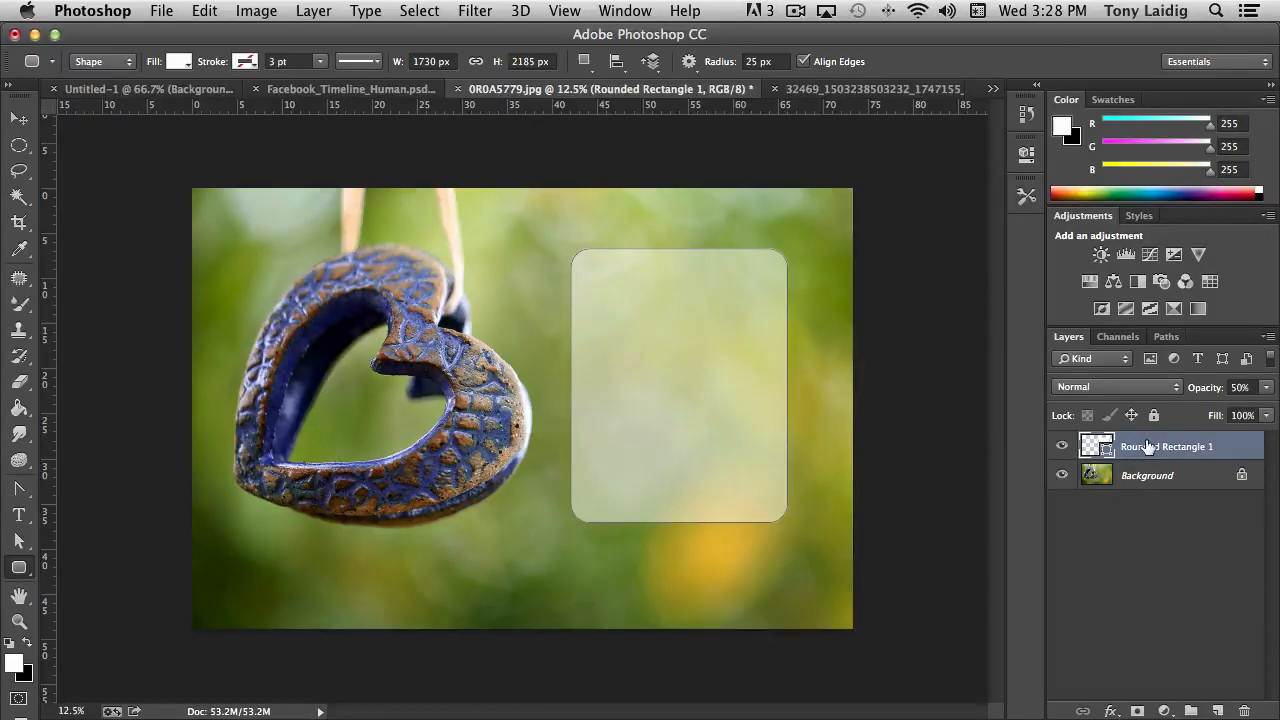
{"action": "right_click", "coordinate": [1148, 447]}
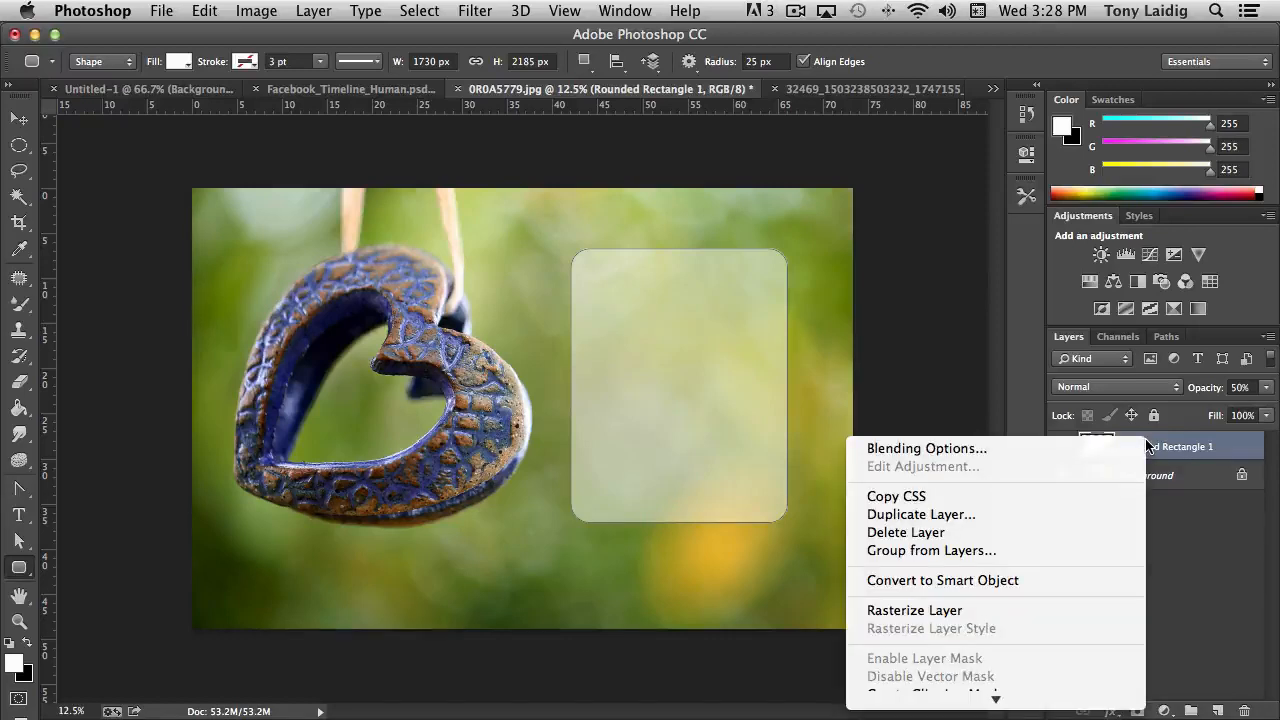
{"action": "left_click", "coordinate": [976, 451]}
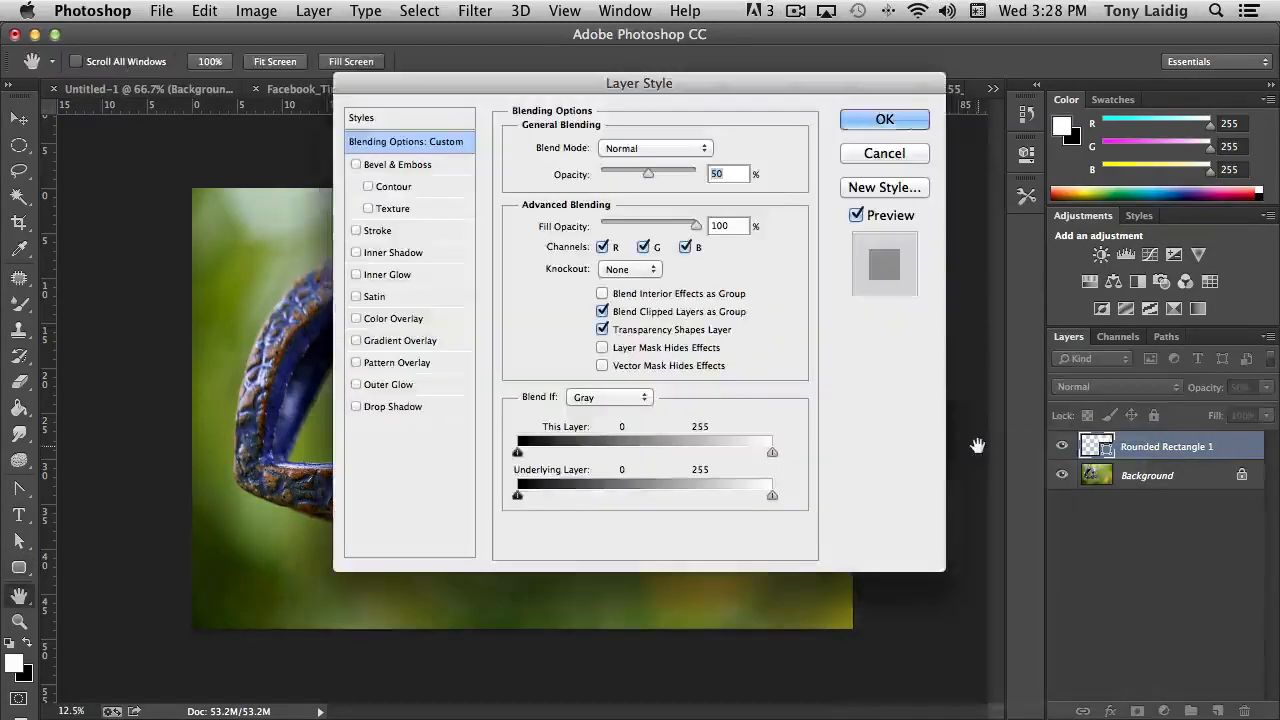
{"action": "left_click_drag", "start_coordinate": [764, 83], "coordinate": [443, 33]}
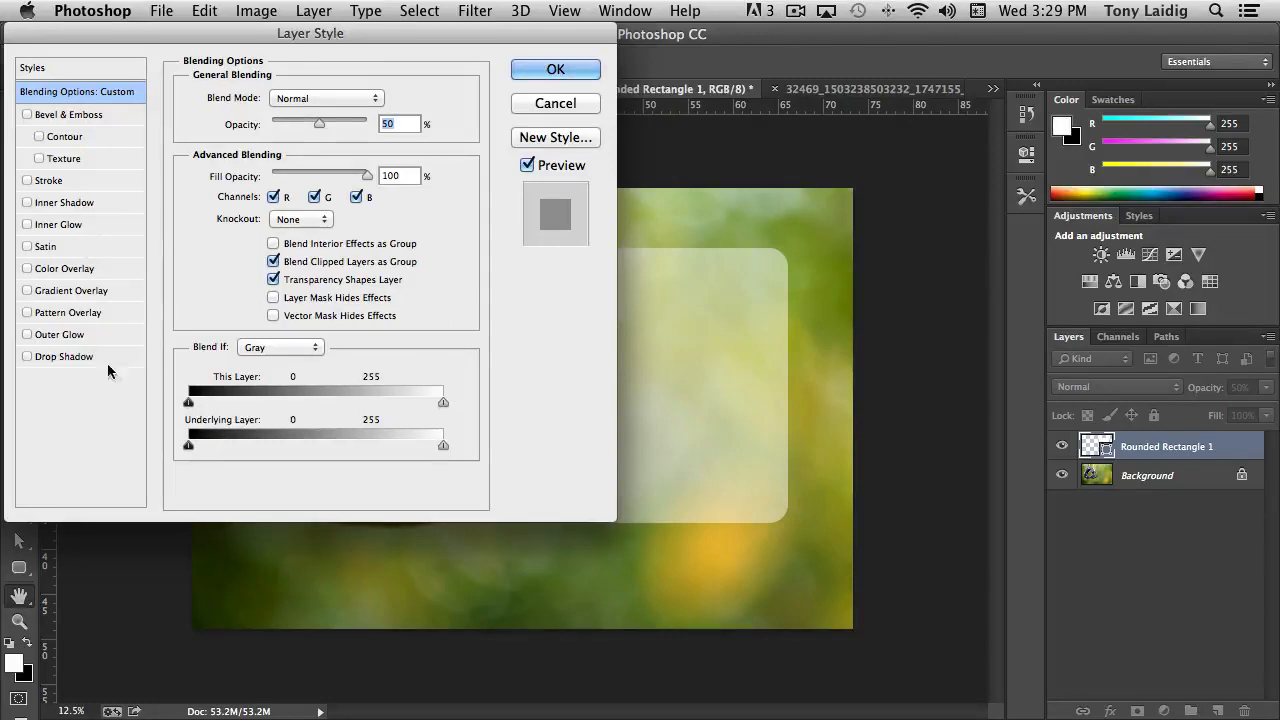
{"action": "left_click", "coordinate": [27, 357]}
{"action": "left_click", "coordinate": [59, 358]}
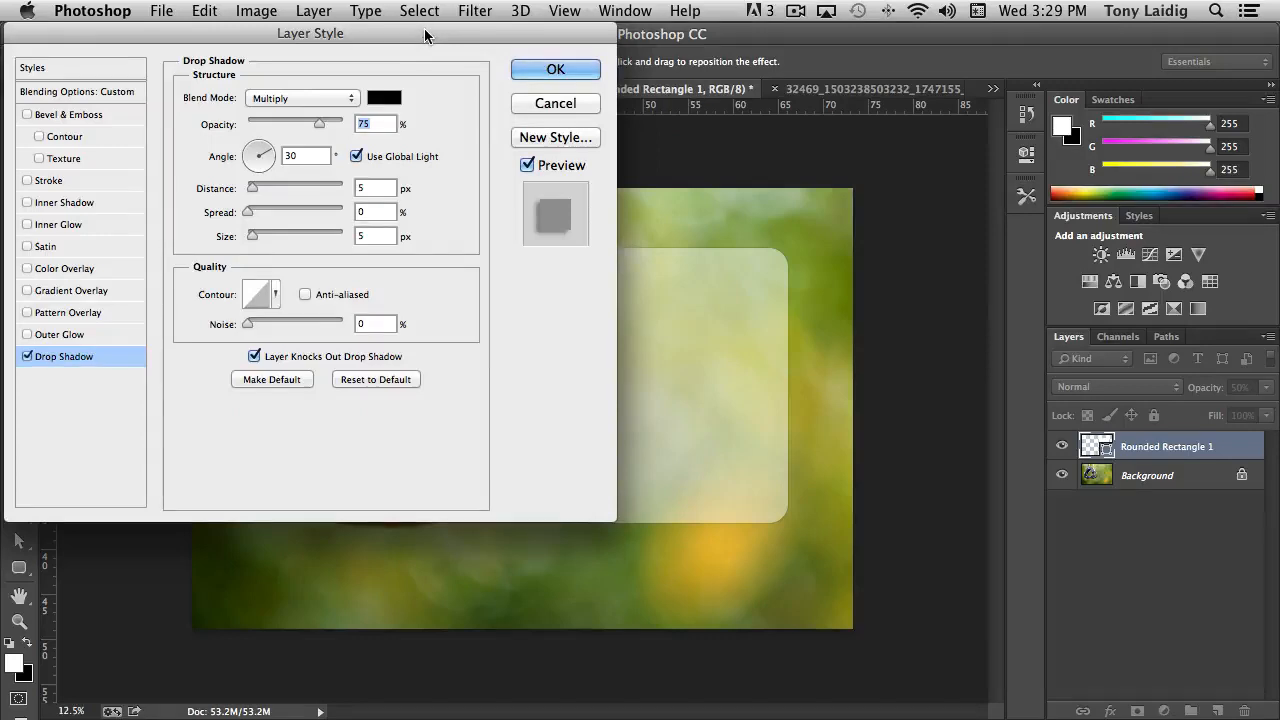
{"action": "left_click_drag", "start_coordinate": [424, 30], "coordinate": [345, 34]}
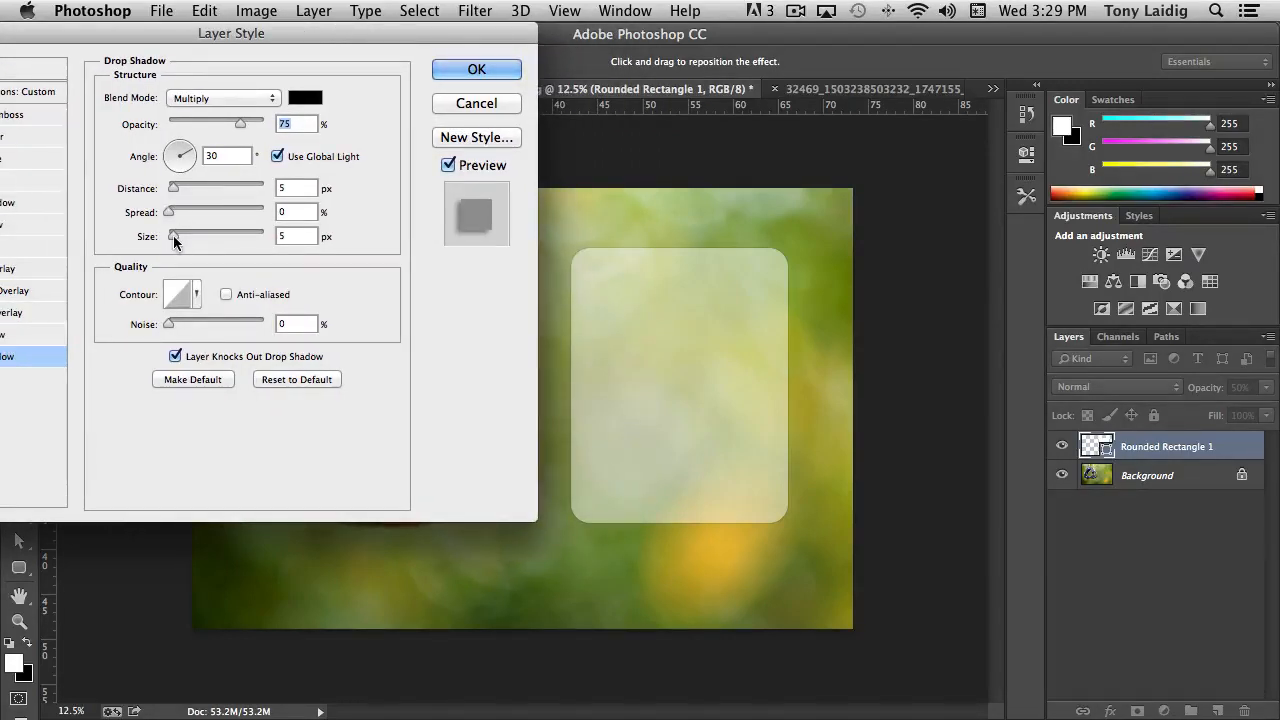
Set the drop shadow's size to 81 px, distance to 69 px and angle to 90°, with anti-aliasing enabled.
{"action": "left_click_drag", "start_coordinate": [172, 240], "coordinate": [203, 240]}
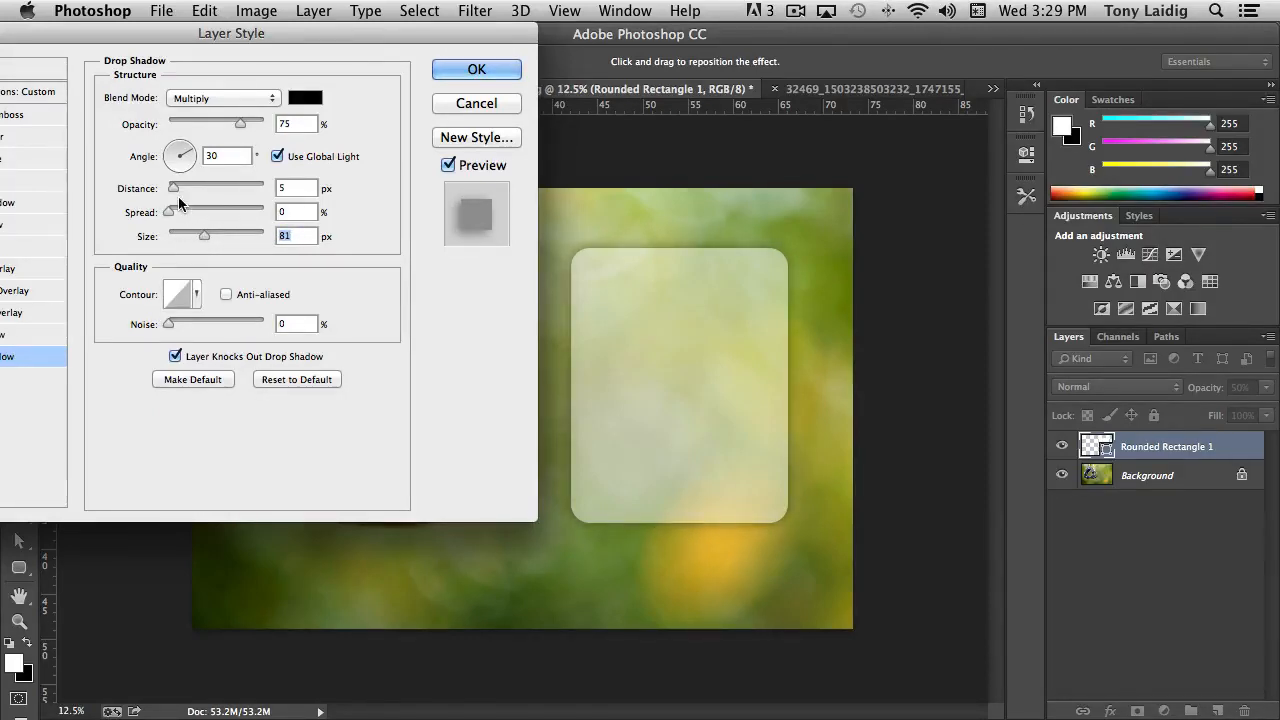
{"action": "left_click_drag", "start_coordinate": [174, 189], "coordinate": [226, 192]}
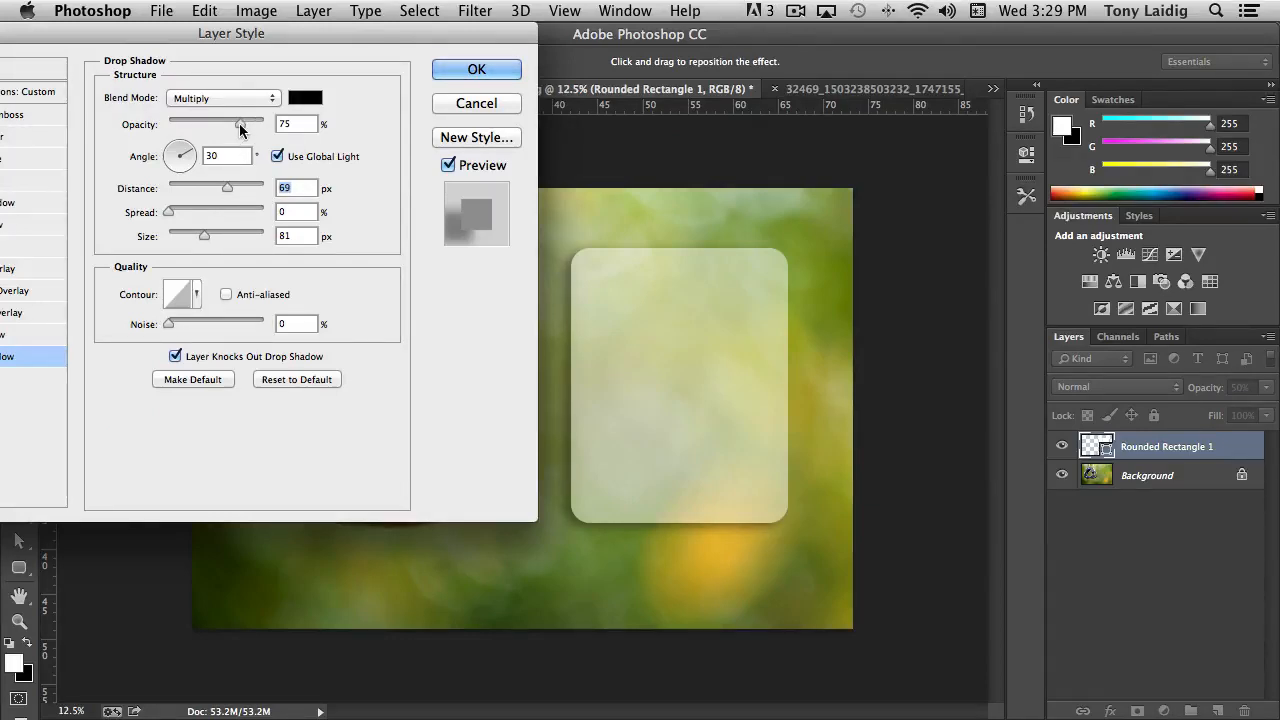
{"action": "mouse_move", "coordinate": [240, 124]}
{"action": "left_mouse_down"}
{"action": "mouse_move", "coordinate": [288, 126]}
{"action": "mouse_move", "coordinate": [240, 130]}
{"action": "left_mouse_up"}
{"action": "left_click", "coordinate": [234, 157]}
{"action": "type", "text": "90"}
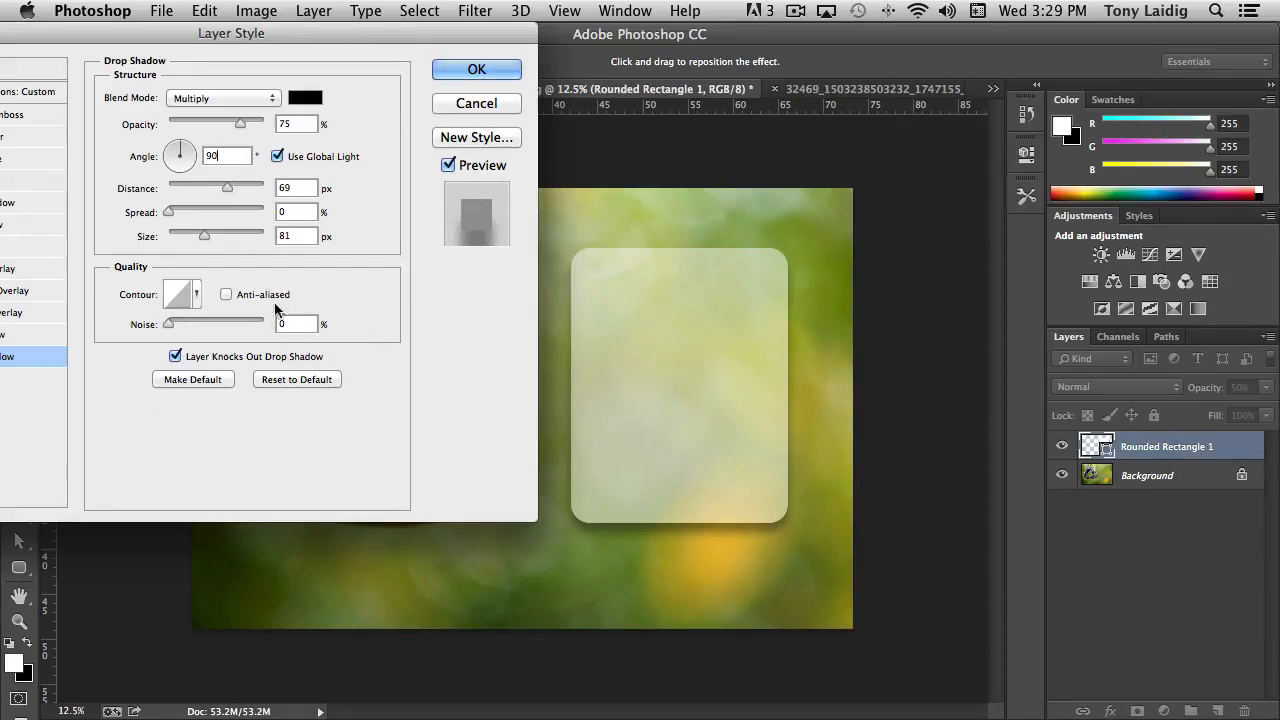
{"action": "left_click", "coordinate": [226, 294]}
Try several contour presets on the drop shadow and return to the straight linear contour.
{"action": "left_click", "coordinate": [196, 296]}
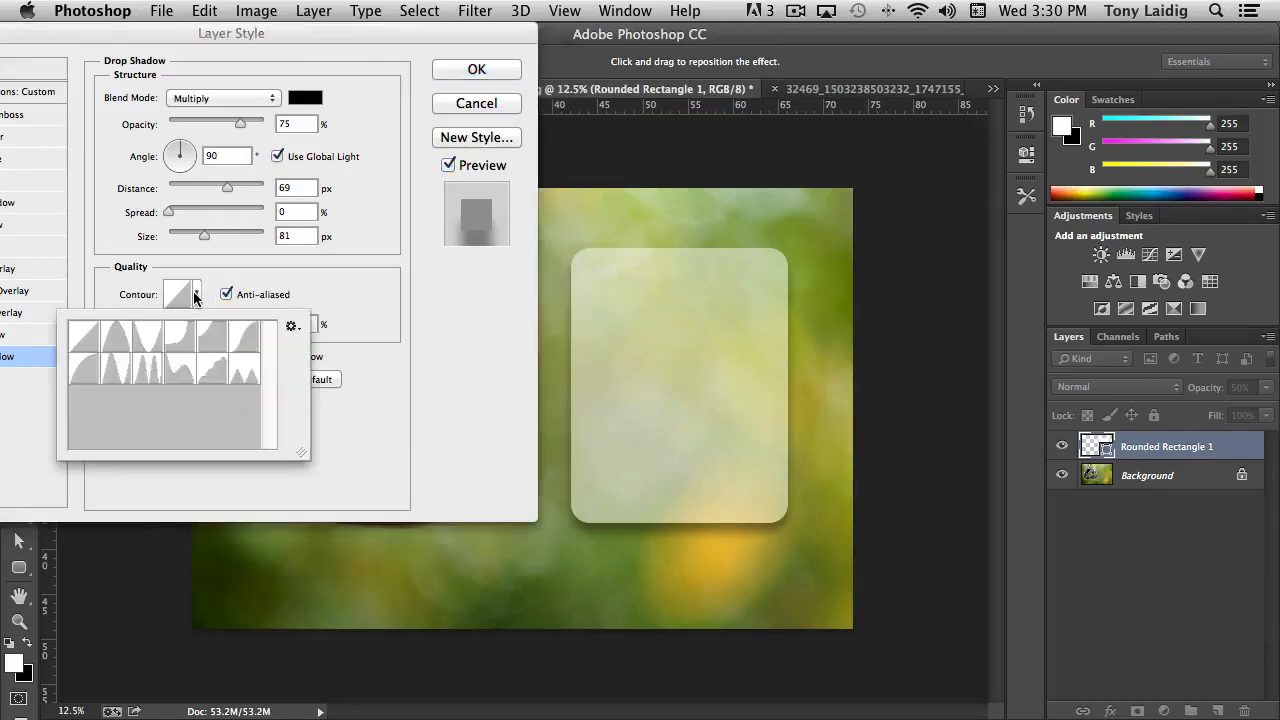
{"action": "left_click", "coordinate": [176, 338]}
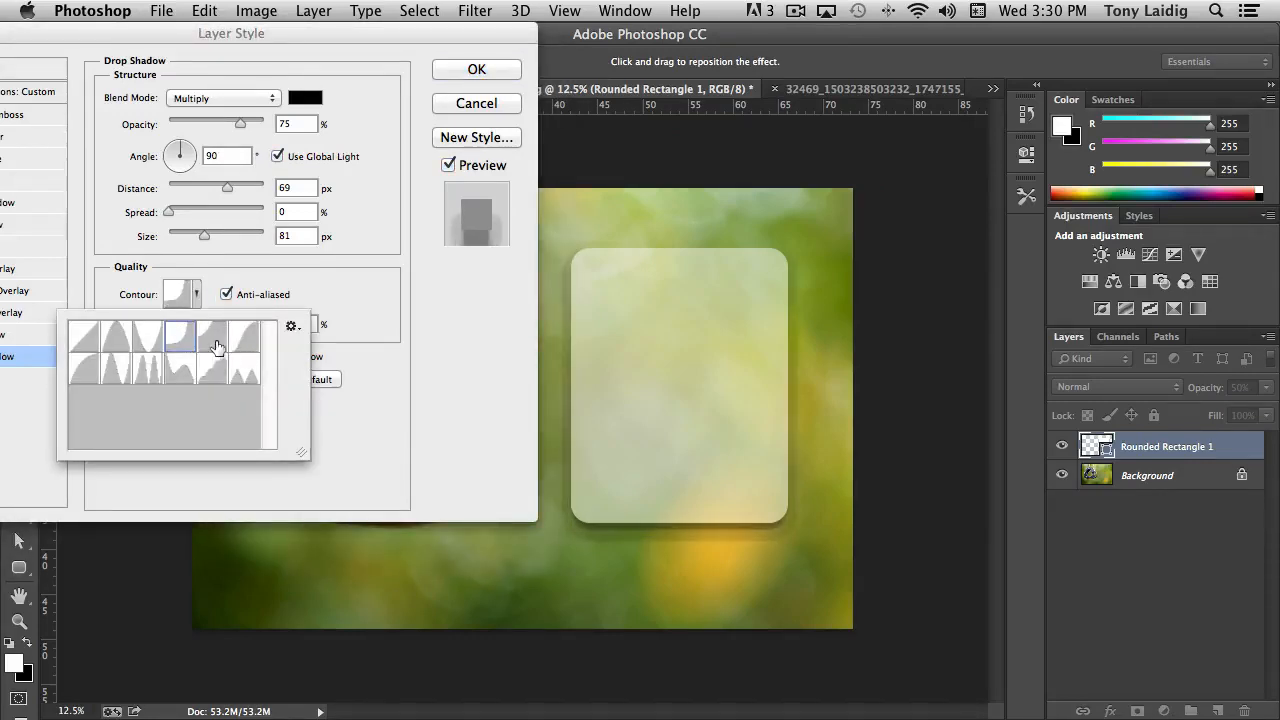
{"action": "left_click", "coordinate": [214, 343]}
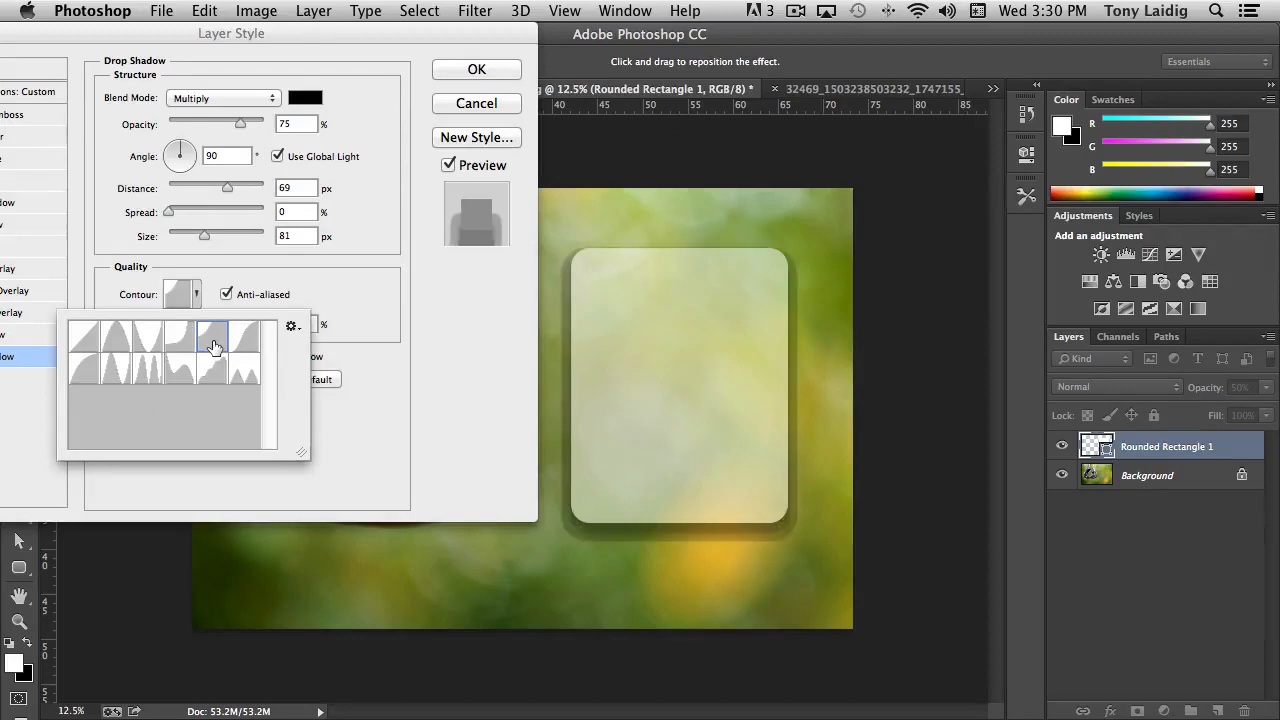
{"action": "left_click", "coordinate": [86, 352]}
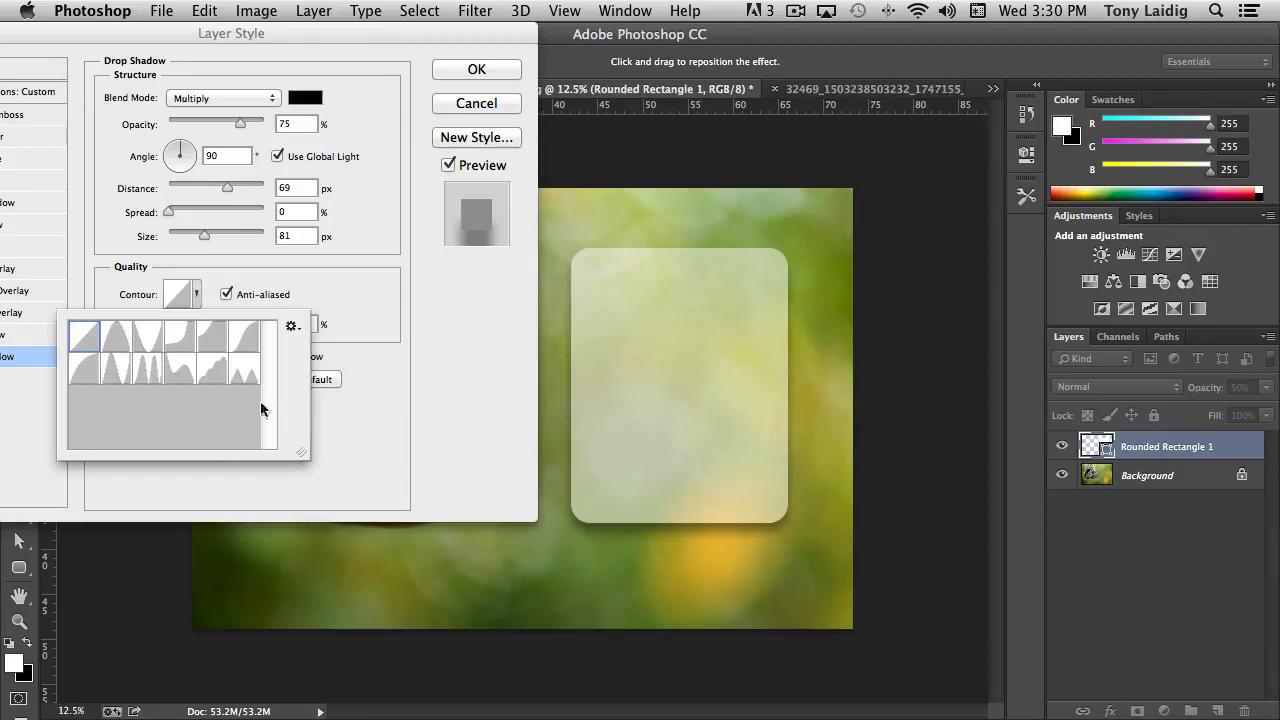
{"action": "left_click", "coordinate": [220, 367]}
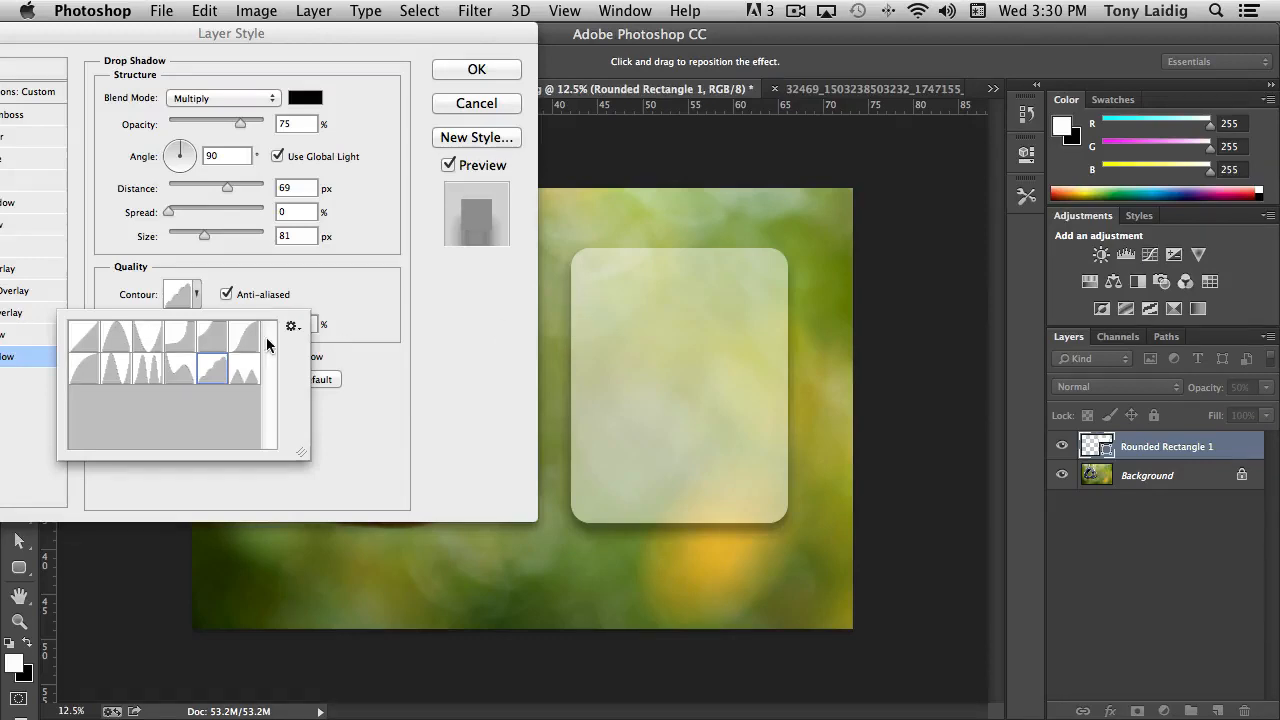
{"action": "left_click", "coordinate": [85, 340]}
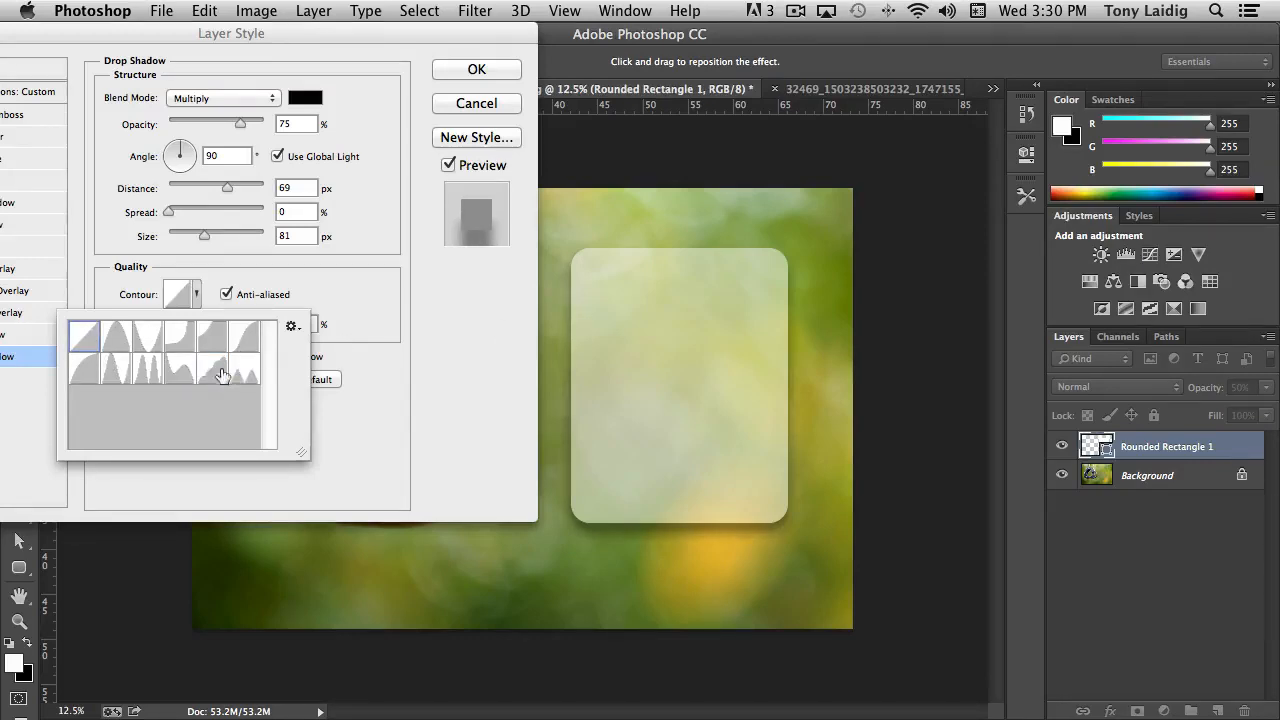
{"action": "left_click", "coordinate": [314, 313]}
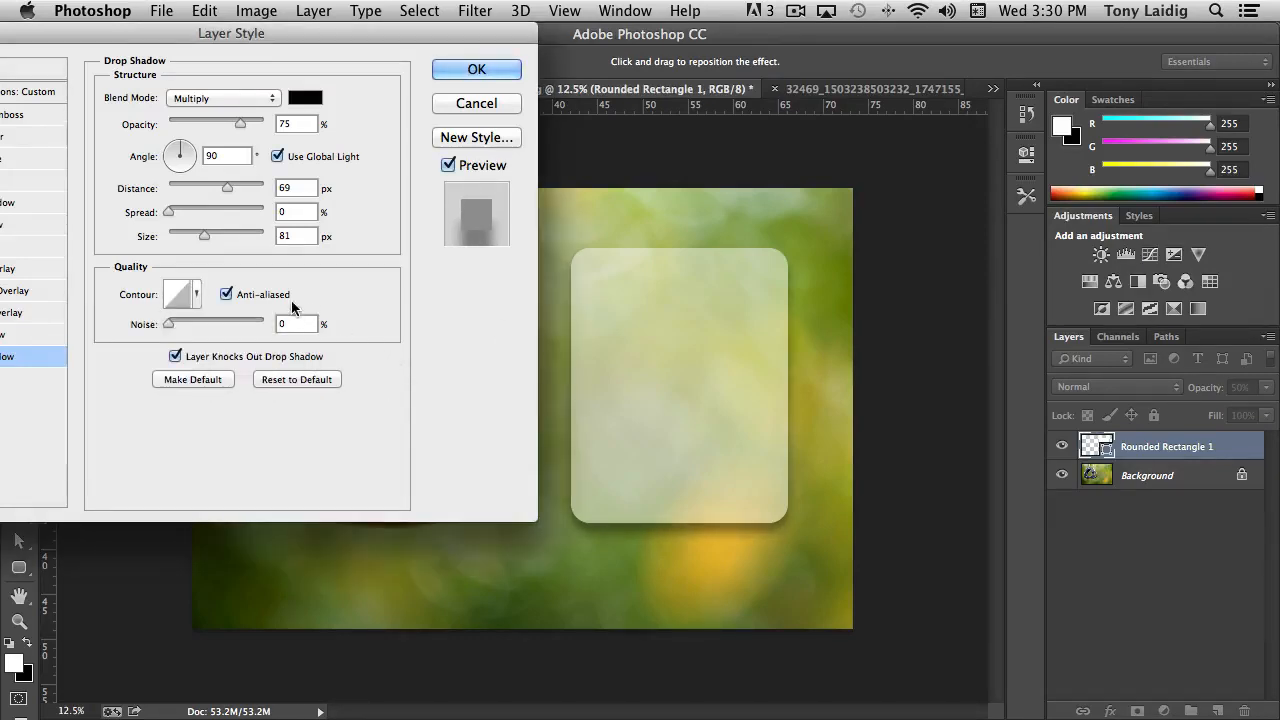
Set the drop shadow's color to dark green 2b3a00, sampled from the lower part of the photo.
{"action": "left_click", "coordinate": [303, 100]}
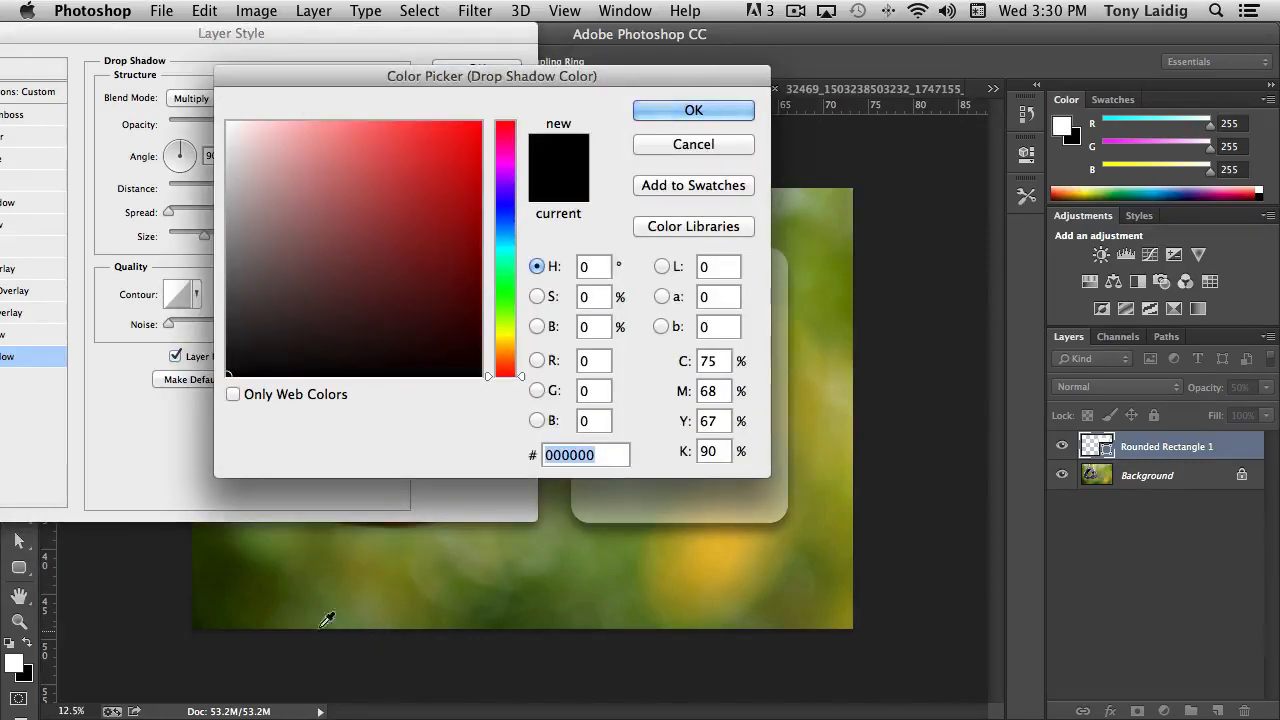
{"action": "left_click", "coordinate": [249, 592]}
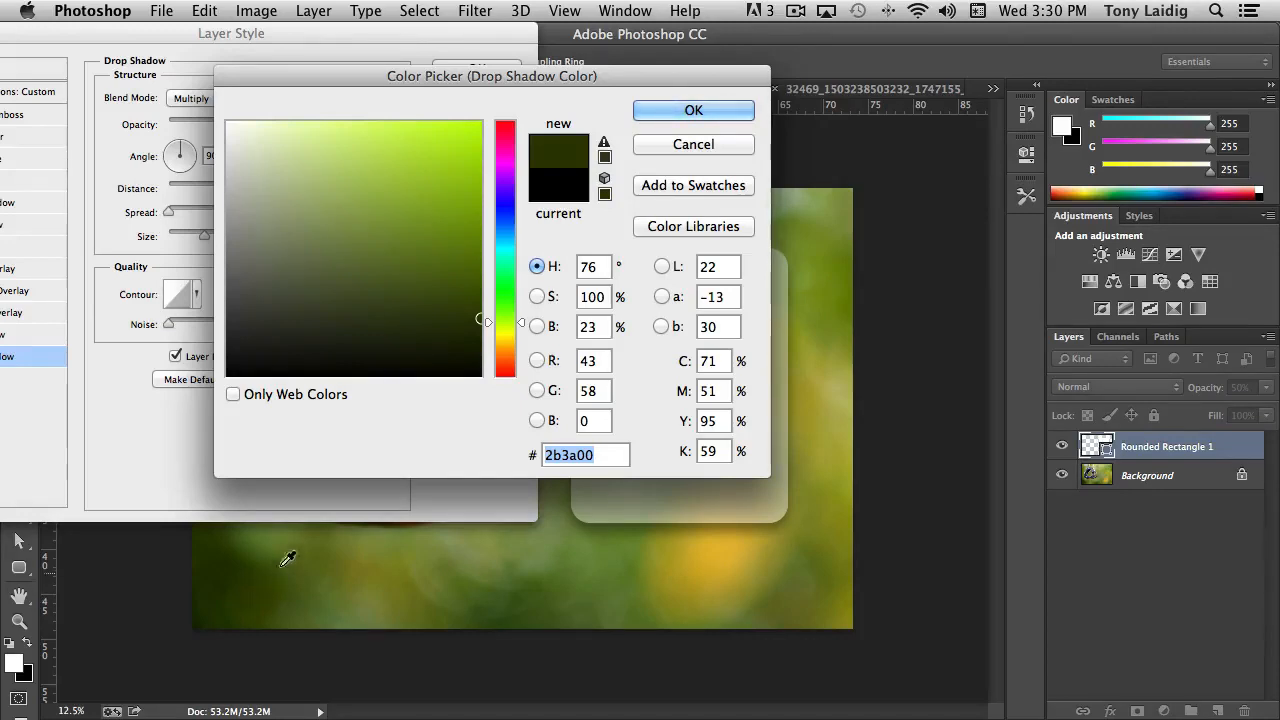
{"action": "left_click", "coordinate": [690, 111]}
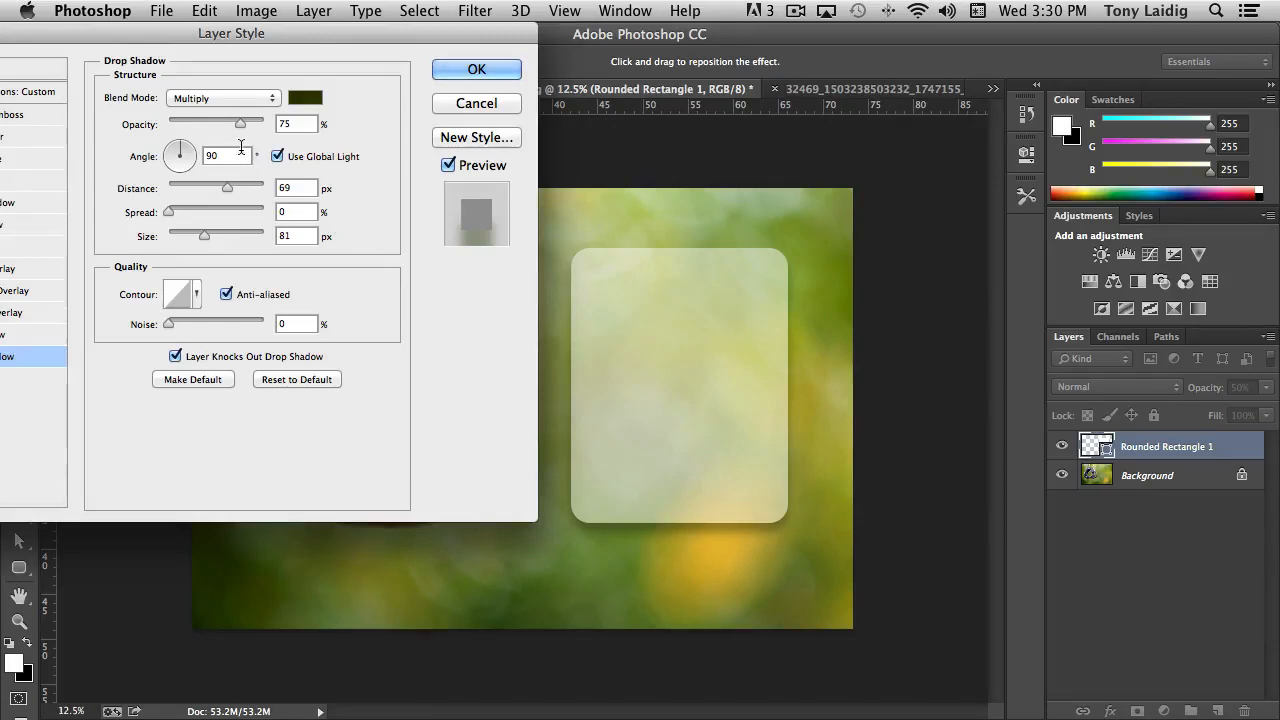
Try the Screen and Hard Light blend modes on the drop shadow and return to Multiply.
{"action": "left_click", "coordinate": [225, 98]}
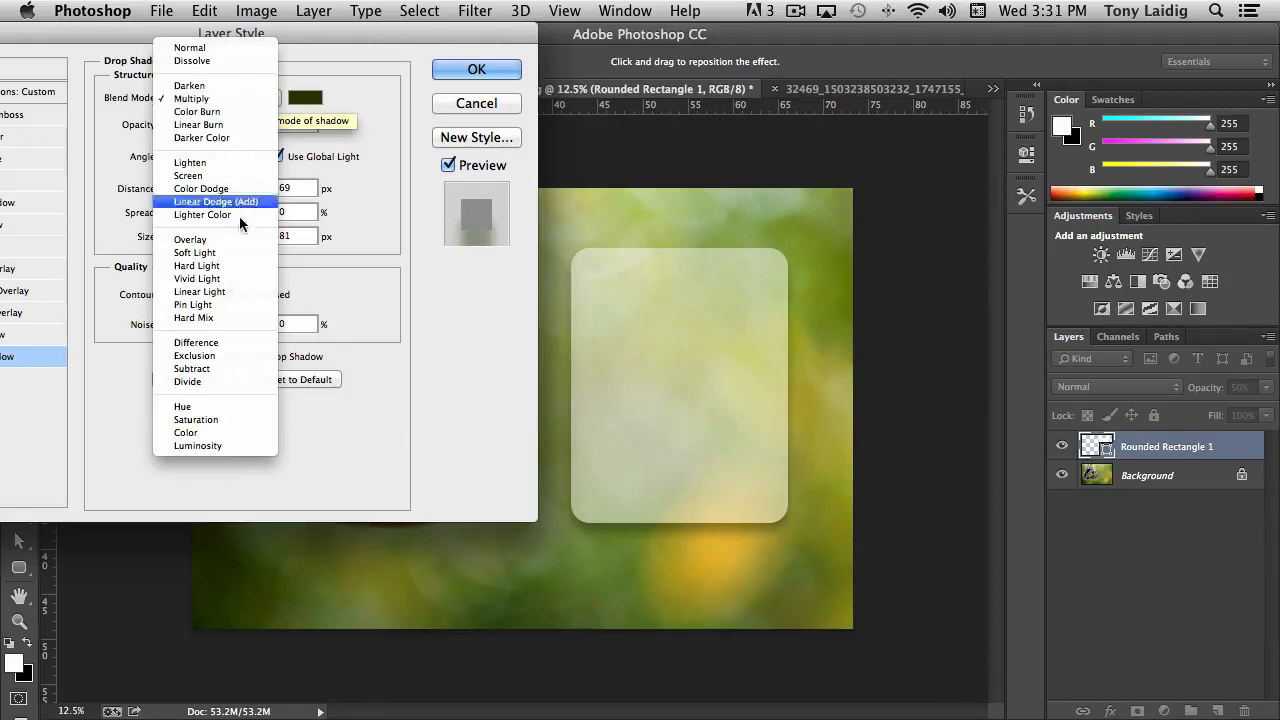
{"action": "left_click", "coordinate": [190, 176]}
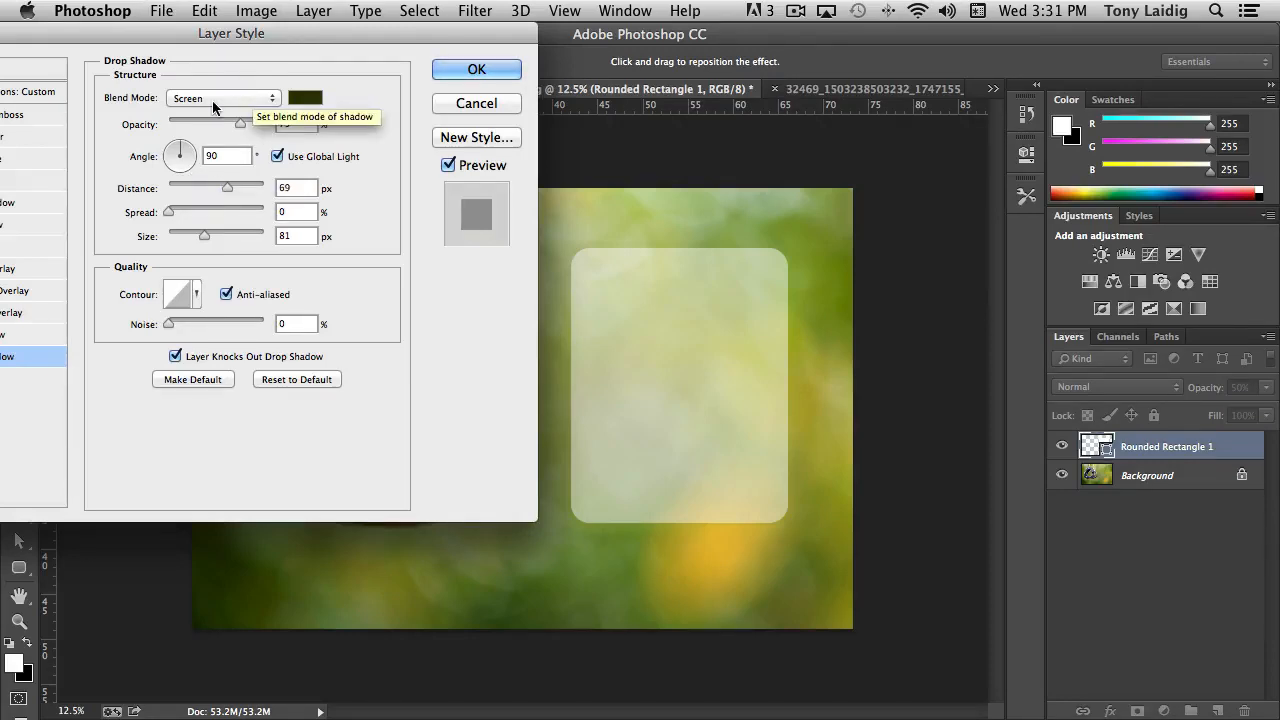
{"action": "left_click", "coordinate": [250, 98]}
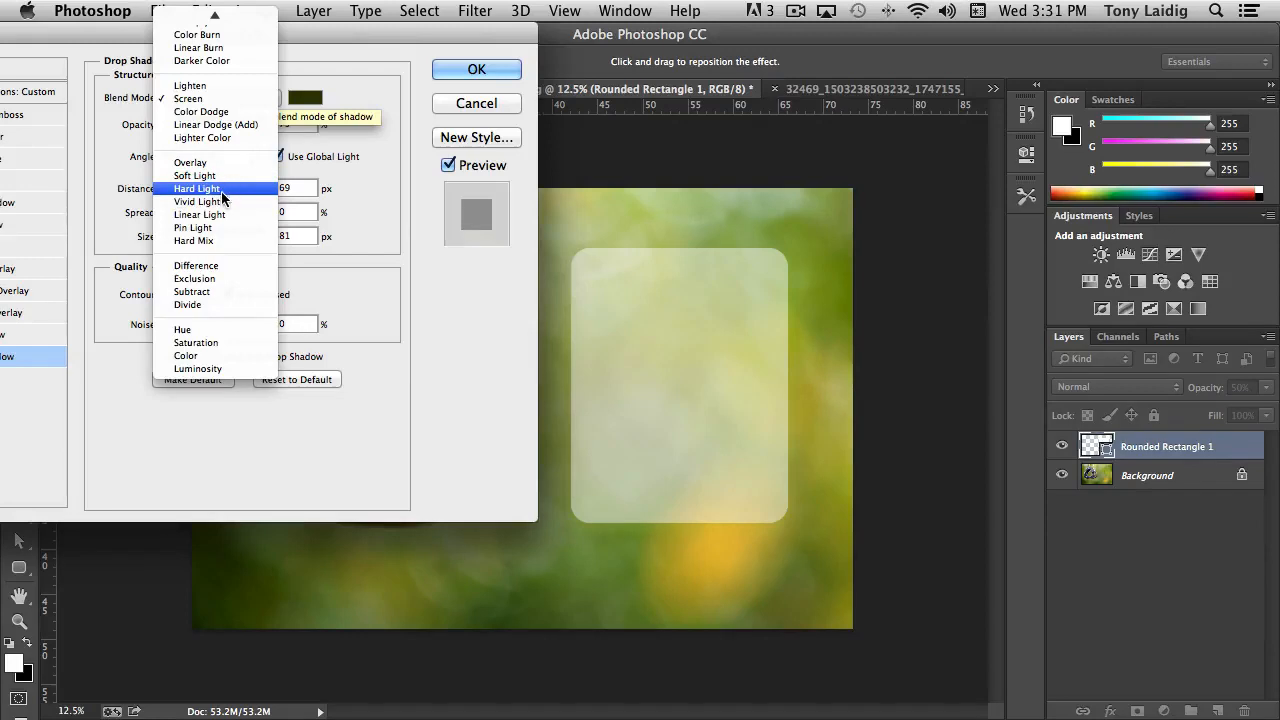
{"action": "left_click", "coordinate": [222, 193]}
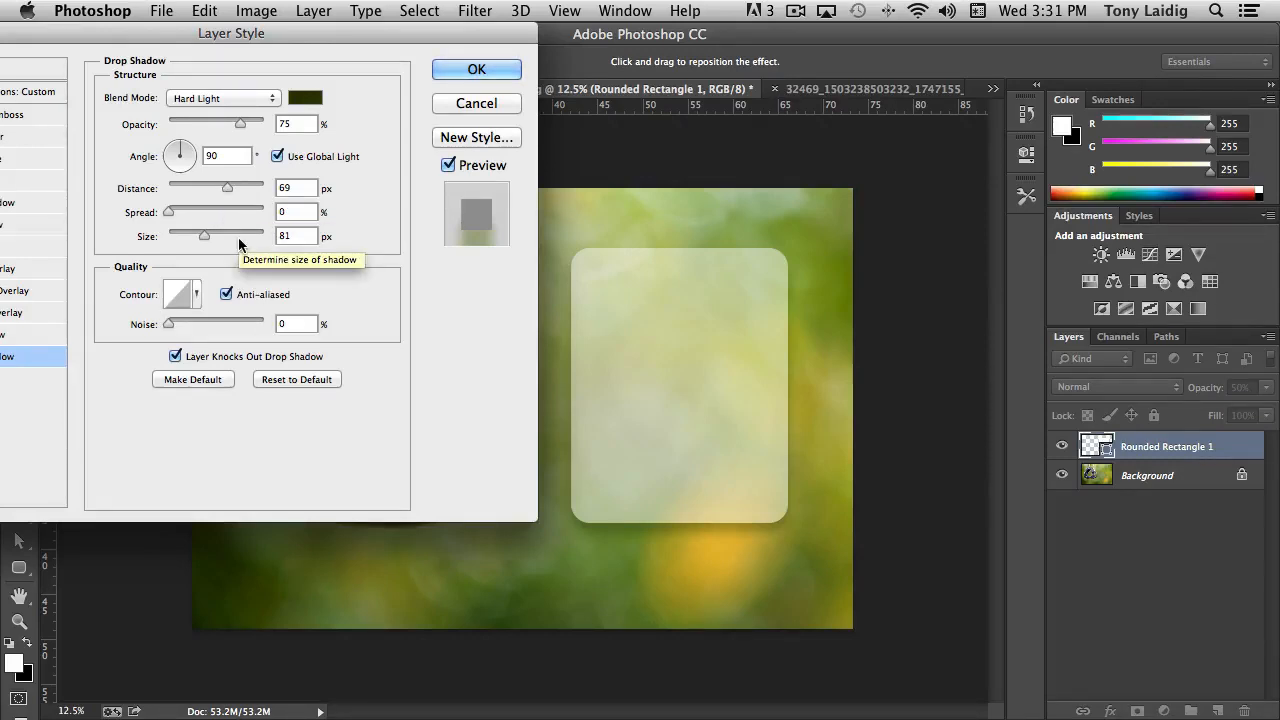
{"action": "left_click", "coordinate": [252, 99]}
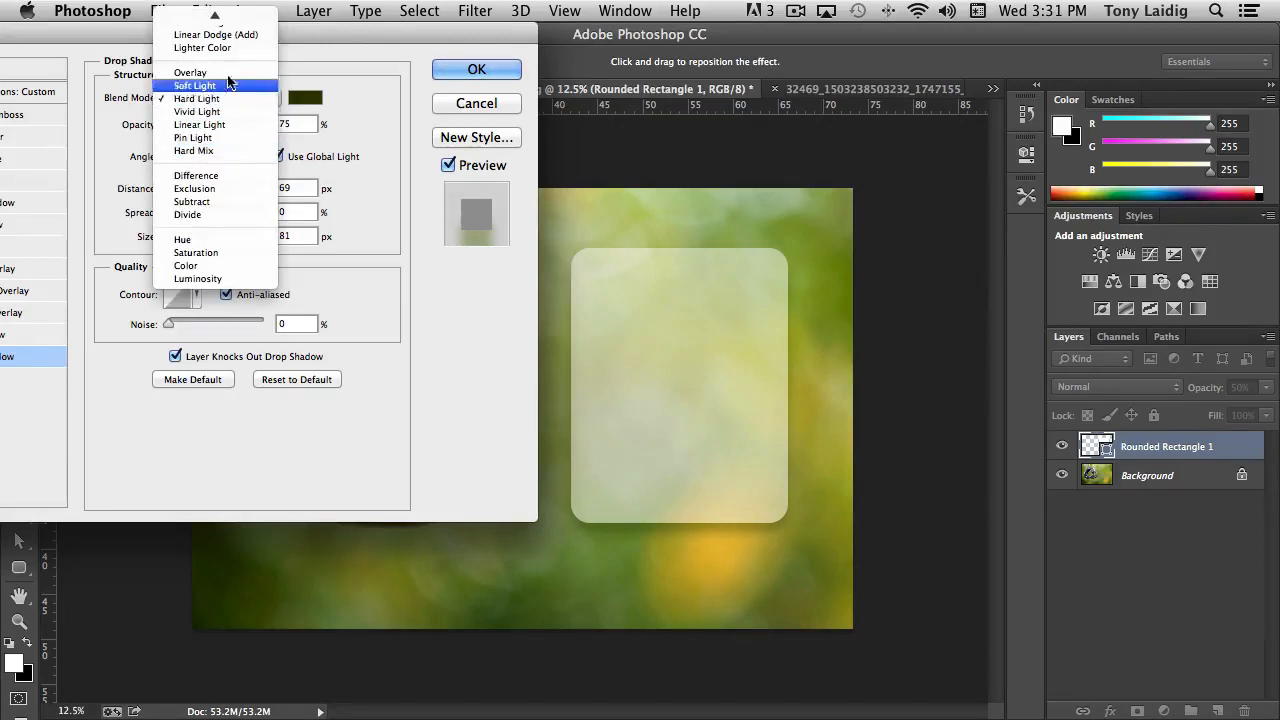
{"action": "mouse_move", "coordinate": [214, 14]}
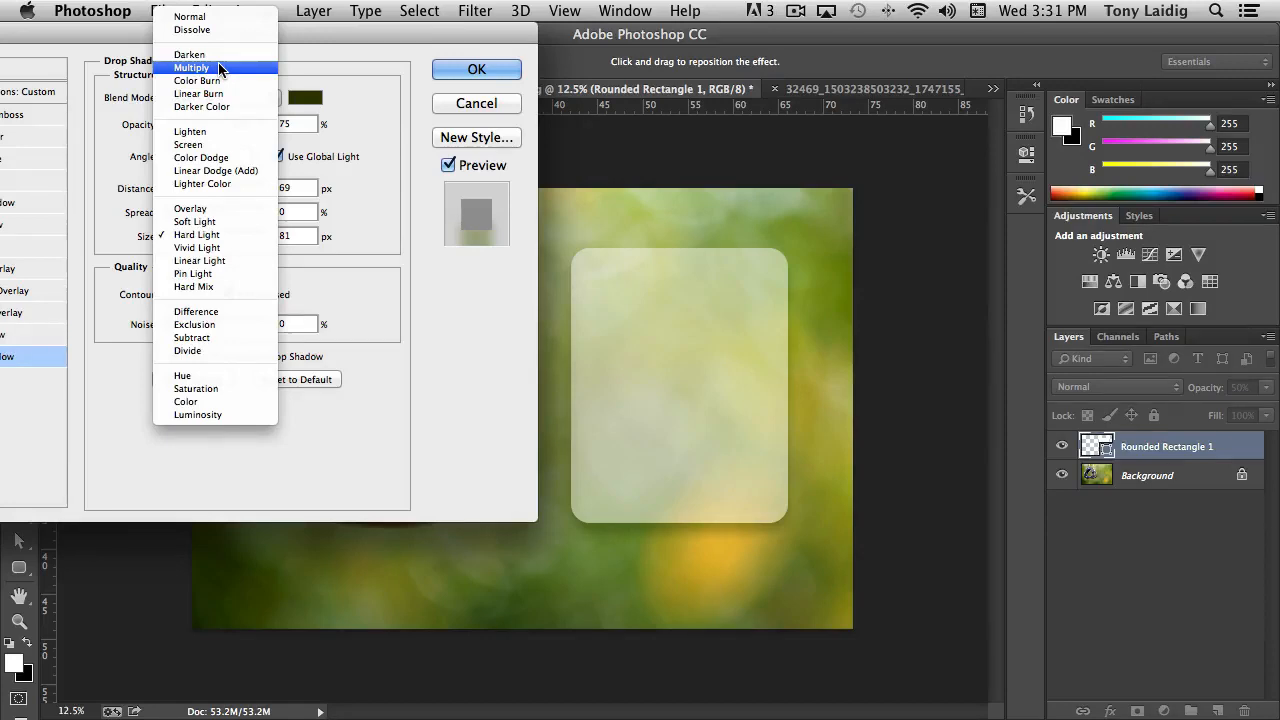
{"action": "left_click", "coordinate": [219, 68]}
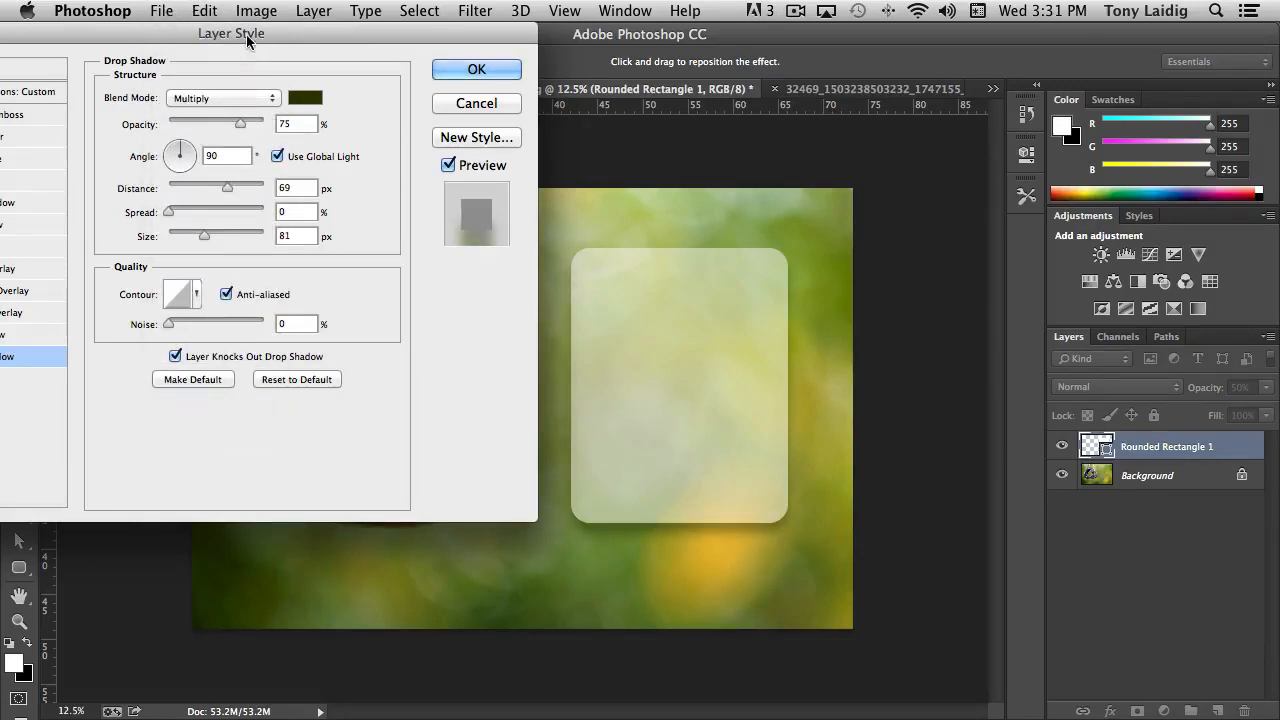
Try a black-to-white linear gradient overlay on the rounded rectangle, look at the style choices, and switch the overlay off.
{"action": "left_click_drag", "start_coordinate": [248, 38], "coordinate": [1000, 38]}
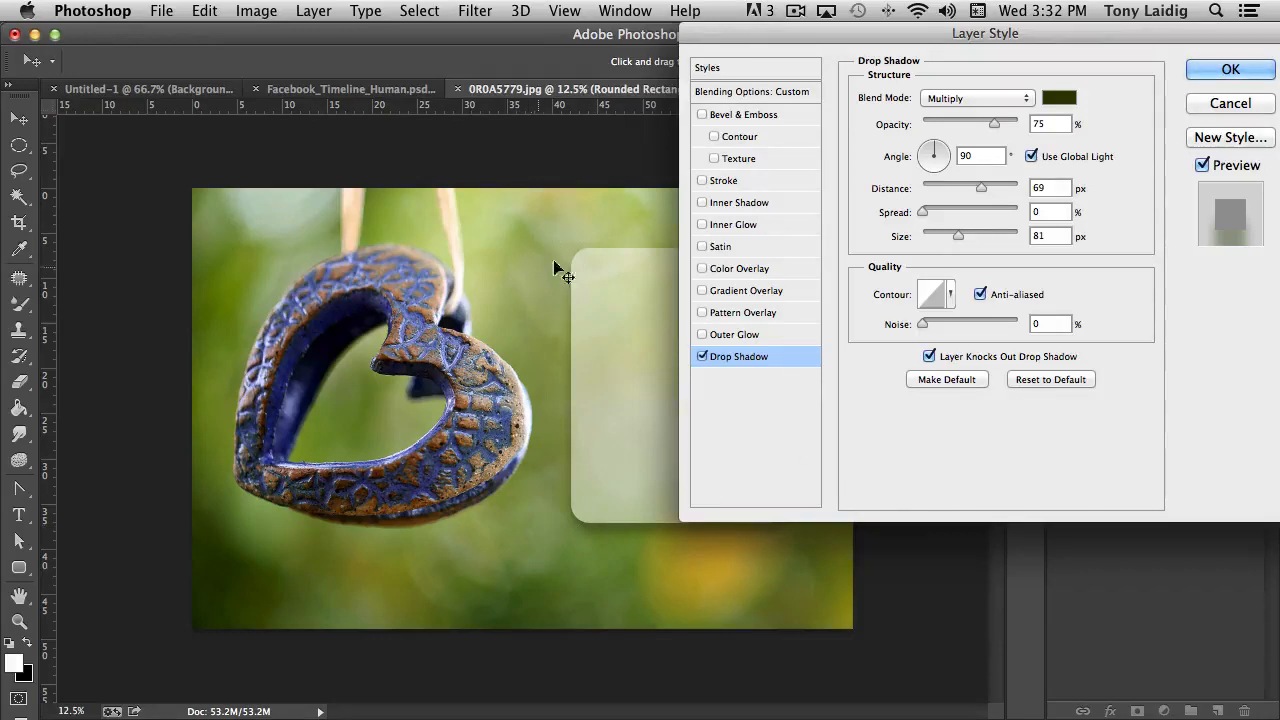
{"action": "left_click", "coordinate": [733, 292]}
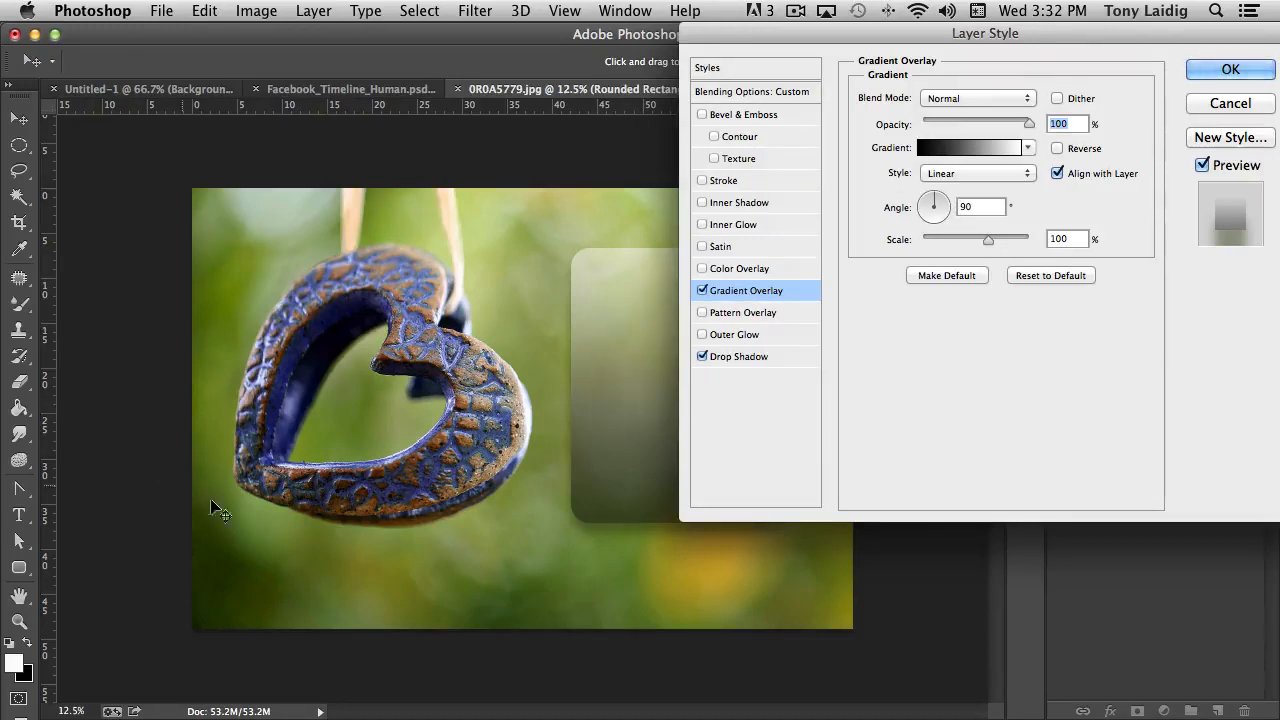
{"action": "left_click", "coordinate": [985, 147]}
{"action": "left_click", "coordinate": [1160, 161]}
{"action": "left_click", "coordinate": [975, 173]}
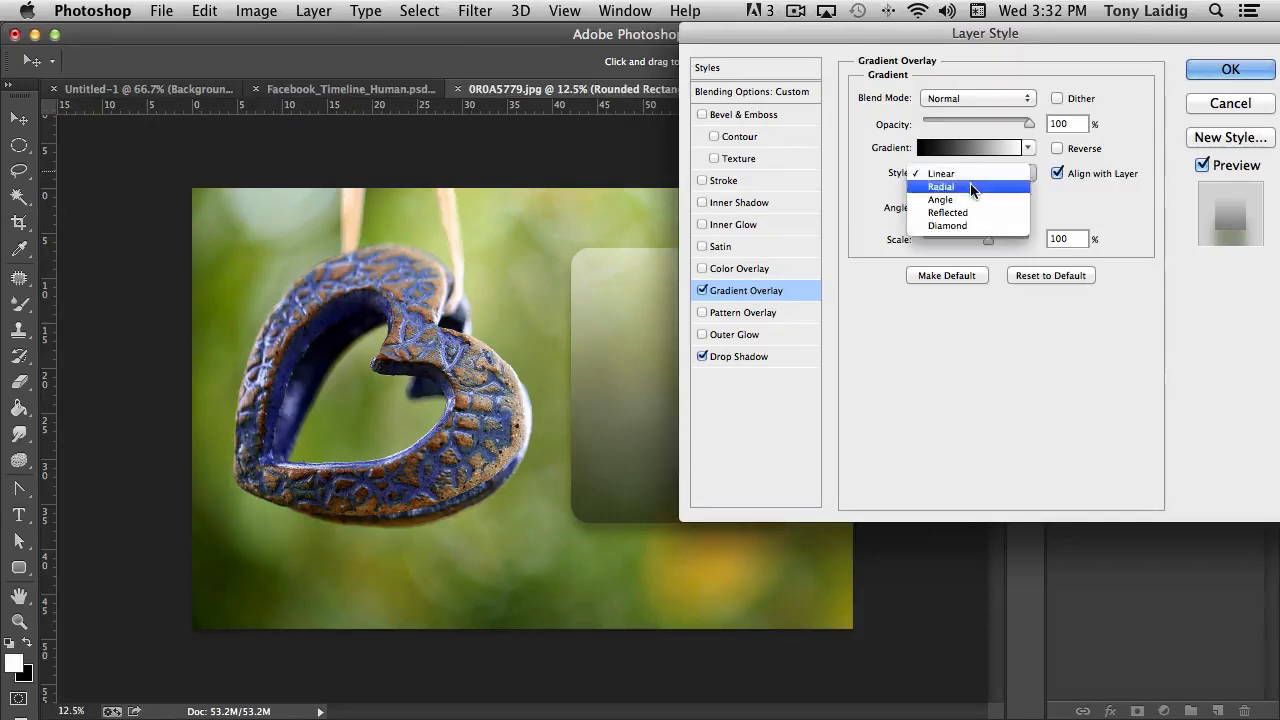
{"action": "left_click", "coordinate": [1016, 329]}
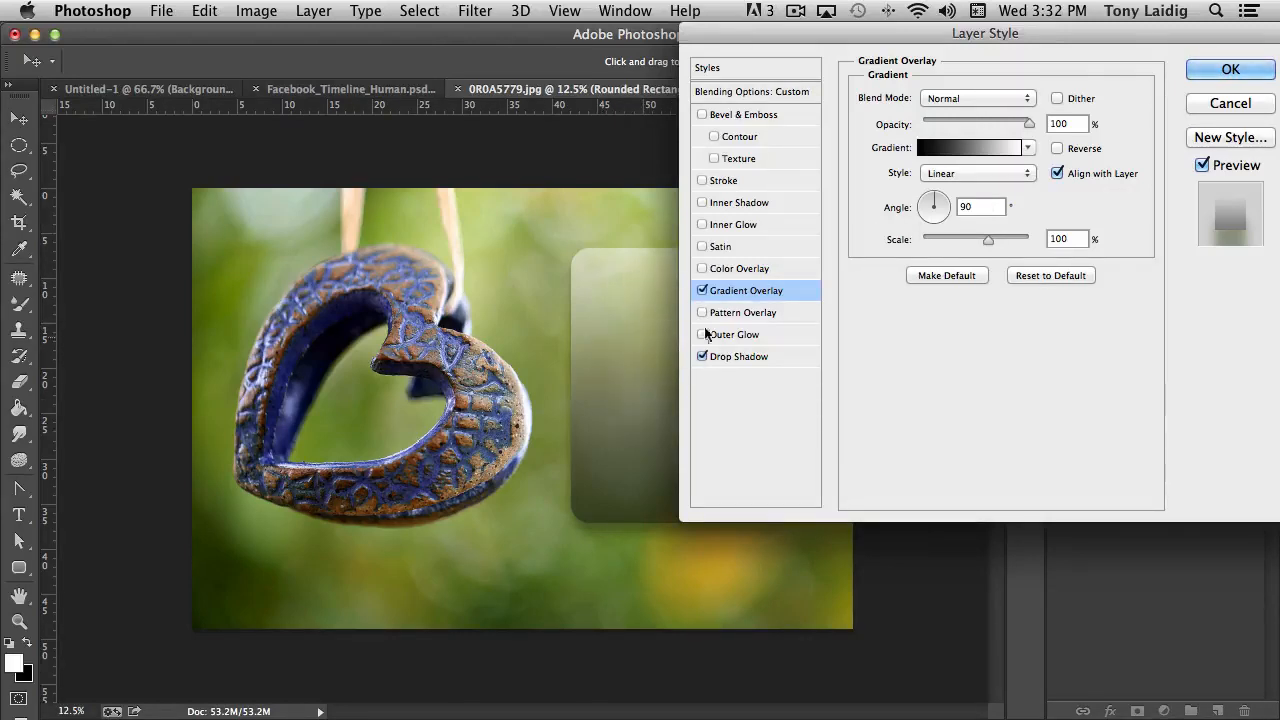
{"action": "left_click", "coordinate": [702, 290]}
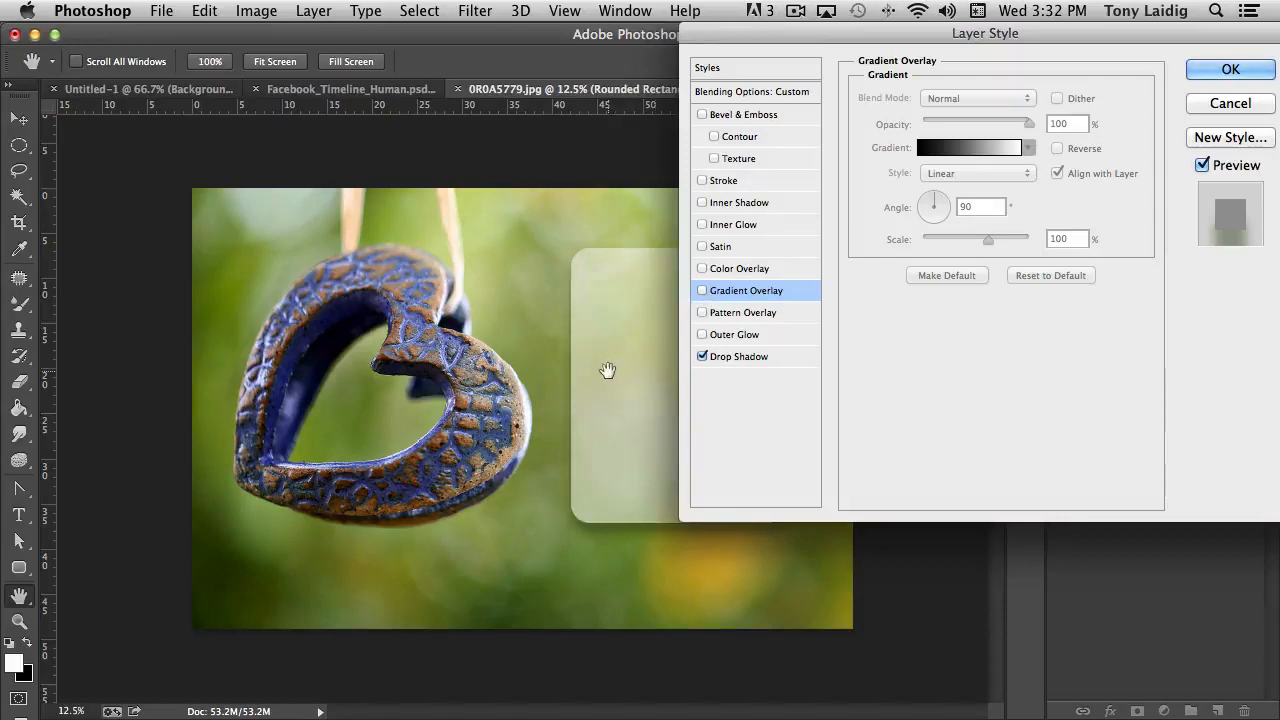
Try a color overlay in yellow e0b72a, sampled from the photo's orange blur, and switch the overlay off.
{"action": "left_click", "coordinate": [703, 268]}
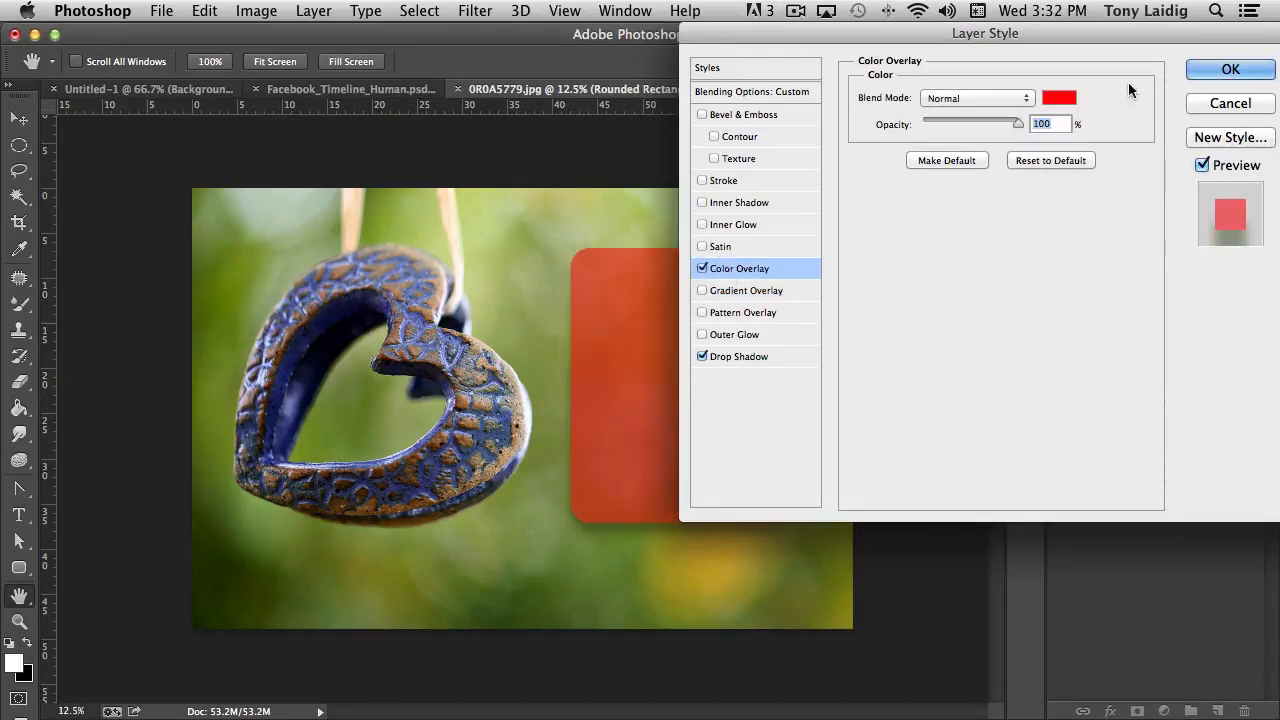
{"action": "left_click", "coordinate": [1059, 98]}
{"action": "left_click", "coordinate": [350, 251]}
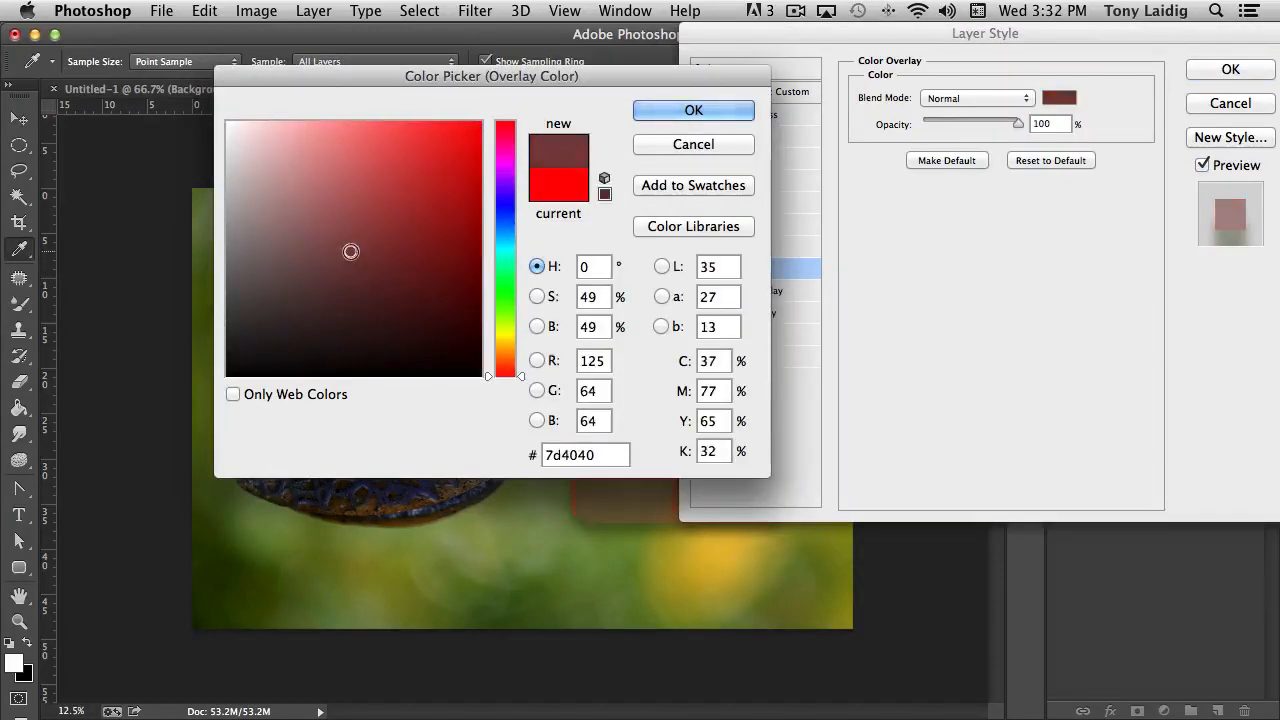
{"action": "left_click", "coordinate": [704, 567]}
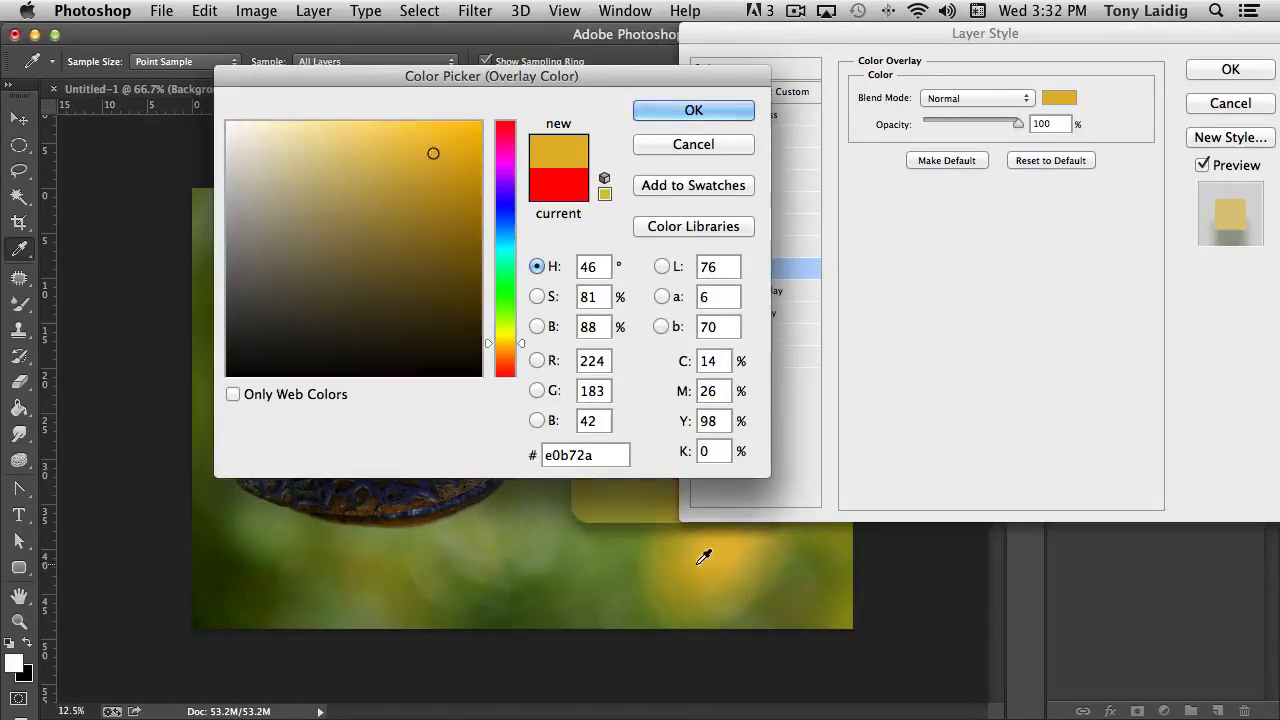
{"action": "left_click", "coordinate": [705, 112]}
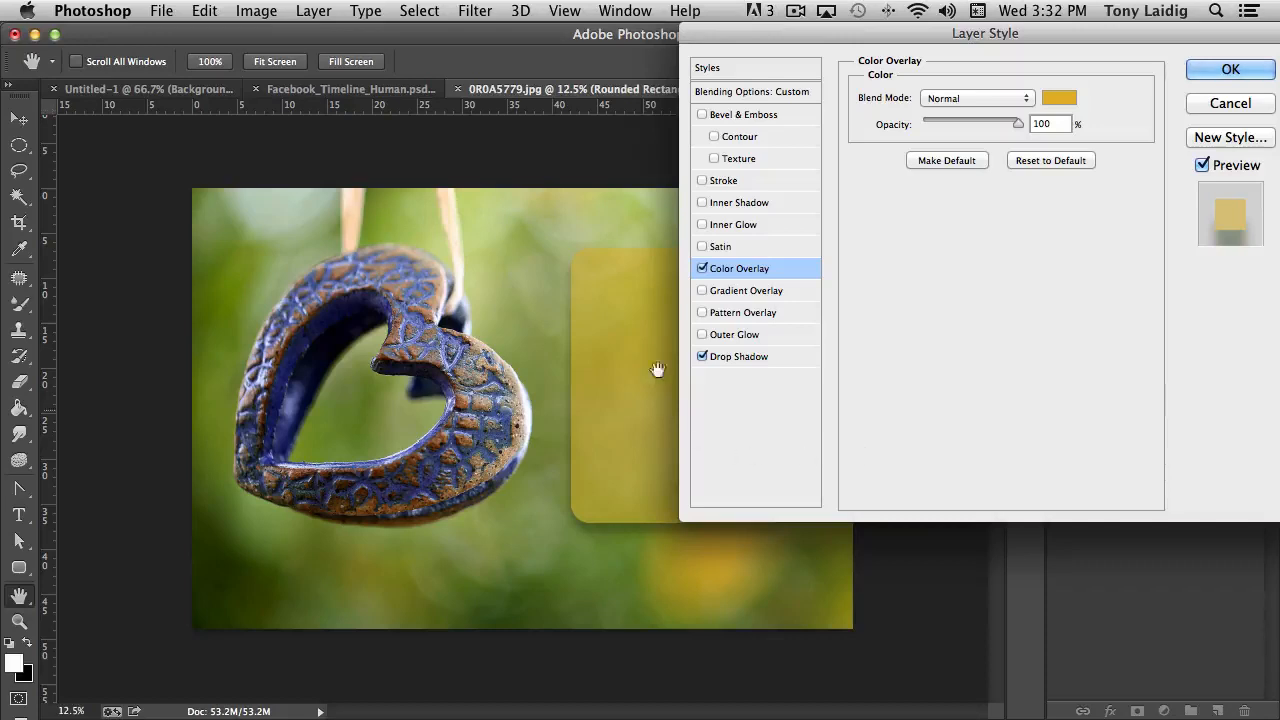
{"action": "left_click", "coordinate": [702, 268]}
{"action": "left_click", "coordinate": [702, 268]}
{"action": "left_click", "coordinate": [702, 268]}
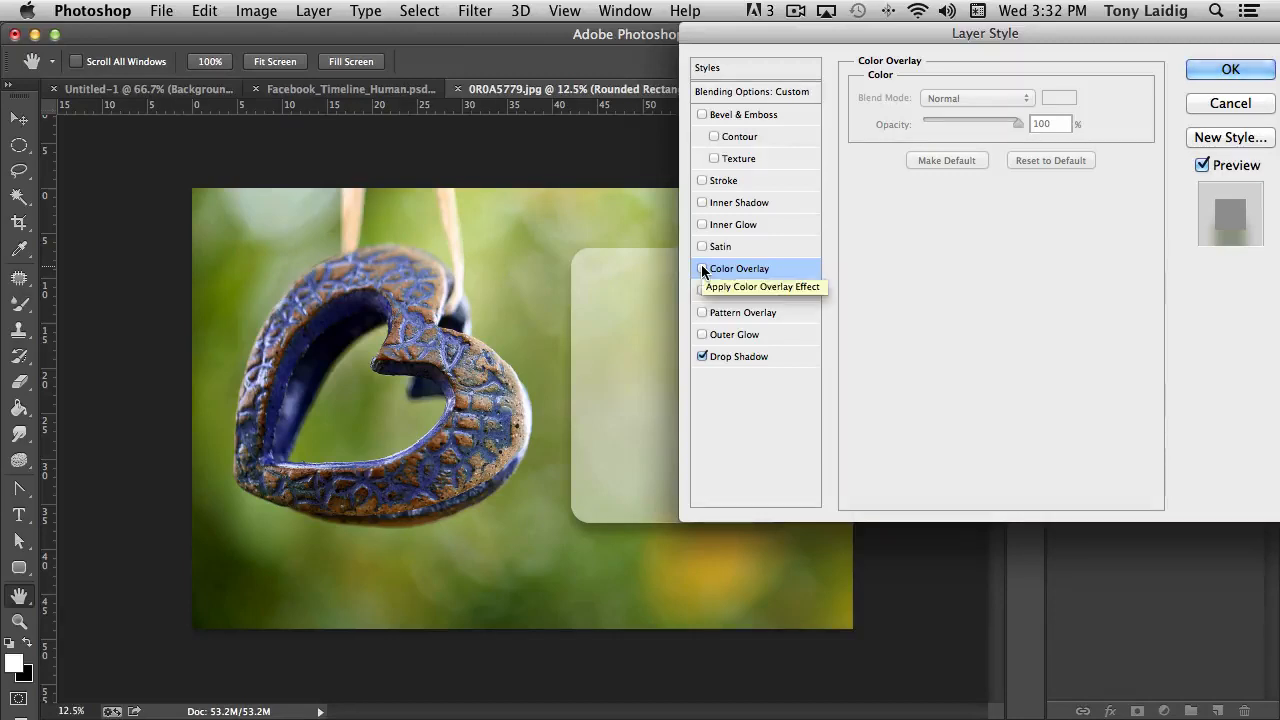
Try a satin effect with 44 px distance and 92 px size on the whole shape, and switch it off.
{"action": "left_click", "coordinate": [731, 248]}
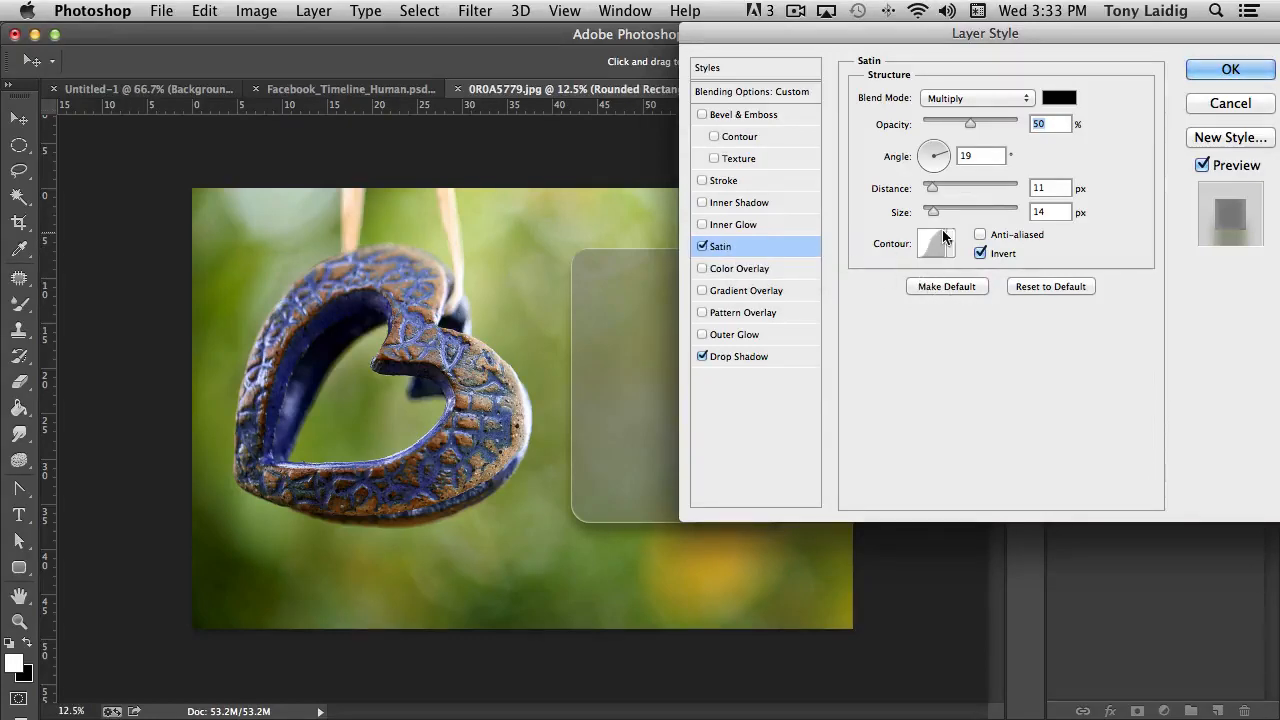
{"action": "left_click_drag", "start_coordinate": [933, 213], "coordinate": [964, 190]}
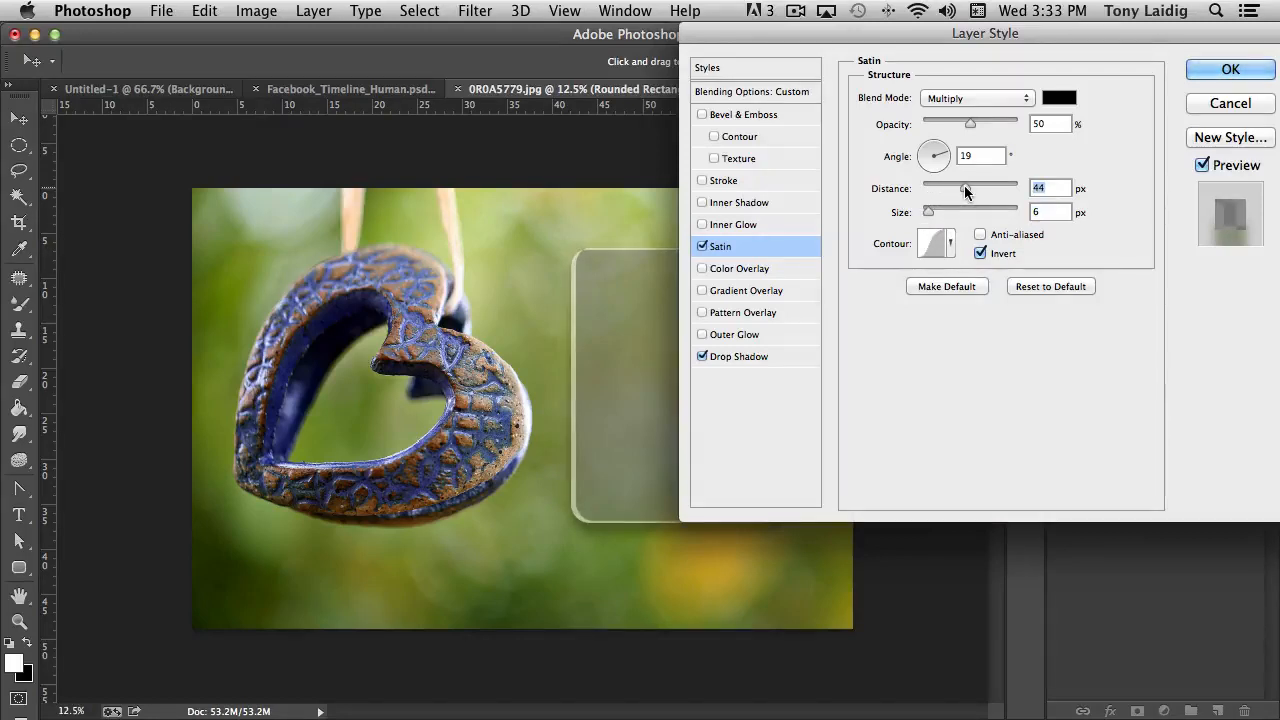
{"action": "left_click_drag", "start_coordinate": [830, 33], "coordinate": [960, 52]}
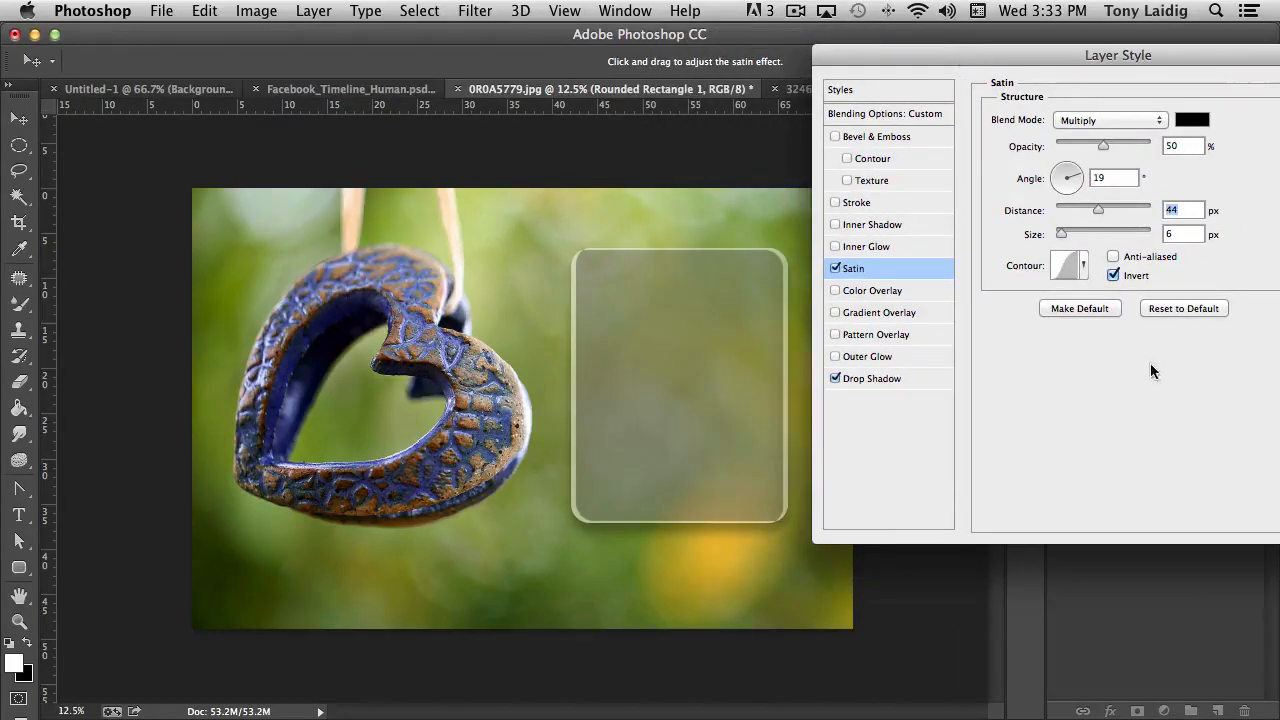
{"action": "left_click_drag", "start_coordinate": [1063, 232], "coordinate": [1095, 232]}
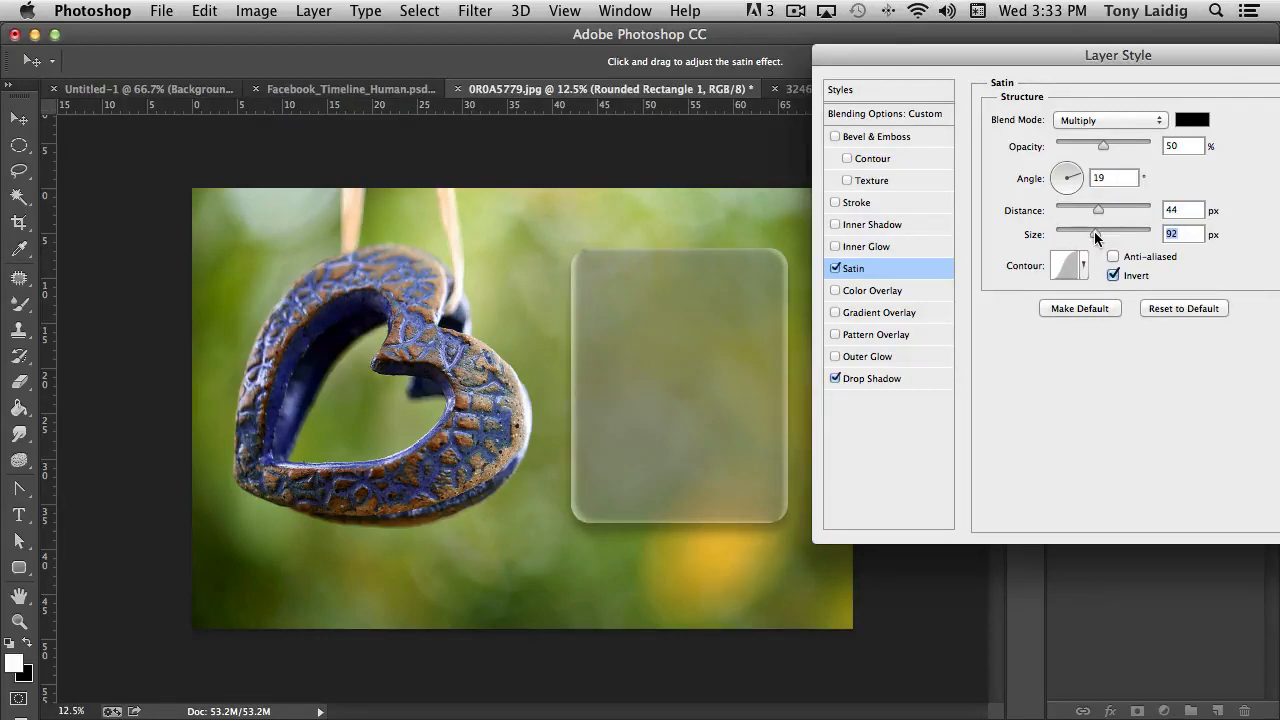
{"action": "left_click", "coordinate": [835, 268]}
Add a white (ffffff) inner glow at 100% opacity, with 18% choke and 57 px size.
{"action": "left_click", "coordinate": [866, 247]}
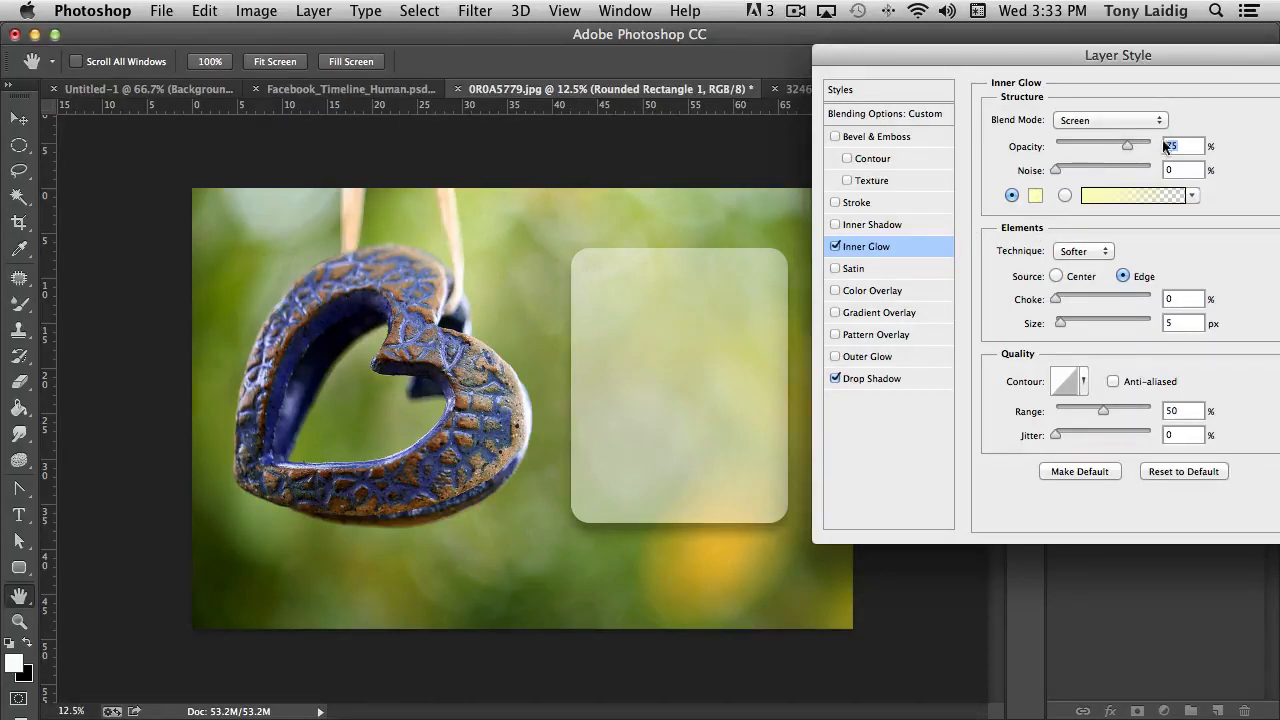
{"action": "key", "text": "shift+Up"}
{"action": "key", "text": "shift+Up"}
{"action": "key", "text": "shift+Up"}
{"action": "left_click", "coordinate": [1035, 195]}
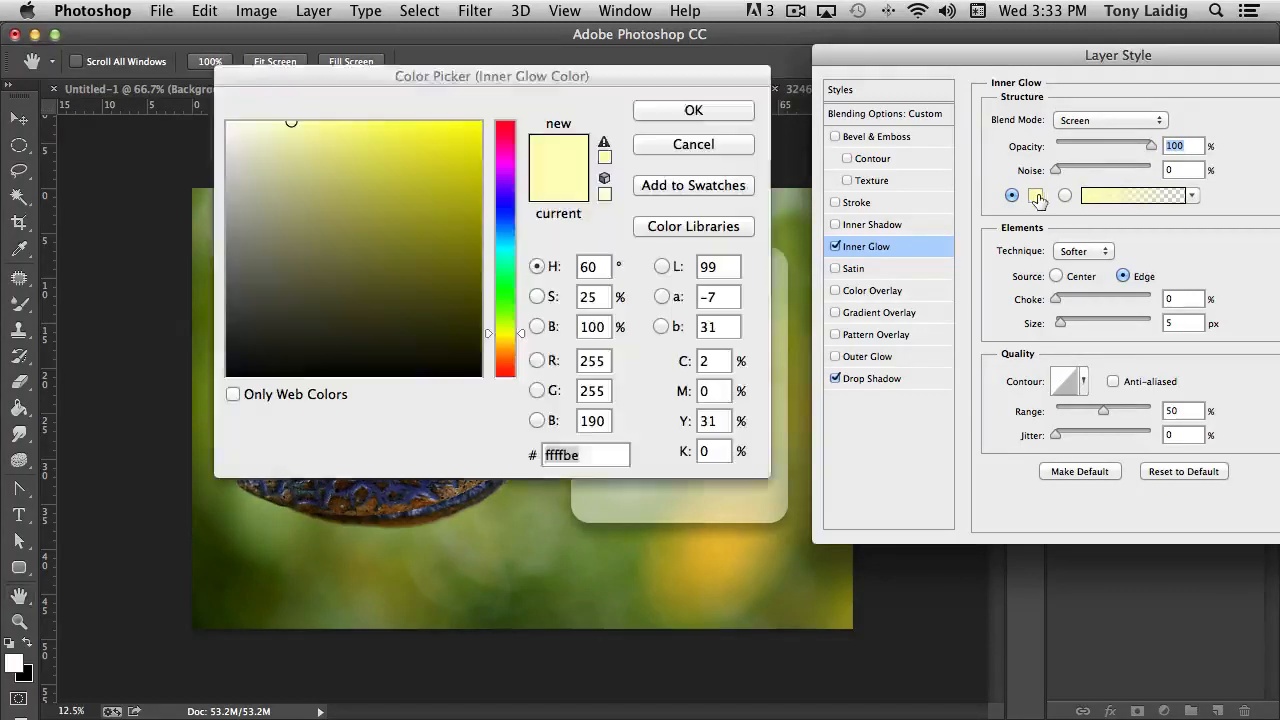
{"action": "left_click_drag", "start_coordinate": [283, 140], "coordinate": [205, 106]}
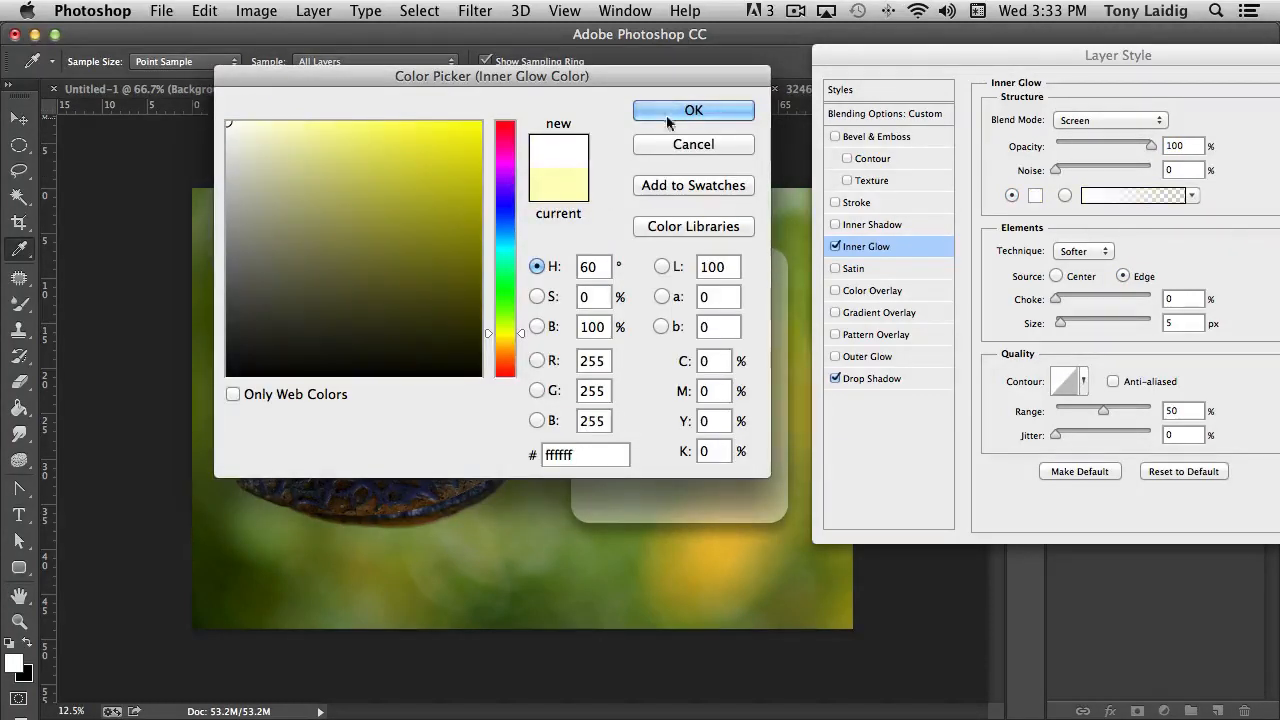
{"action": "left_click", "coordinate": [714, 114]}
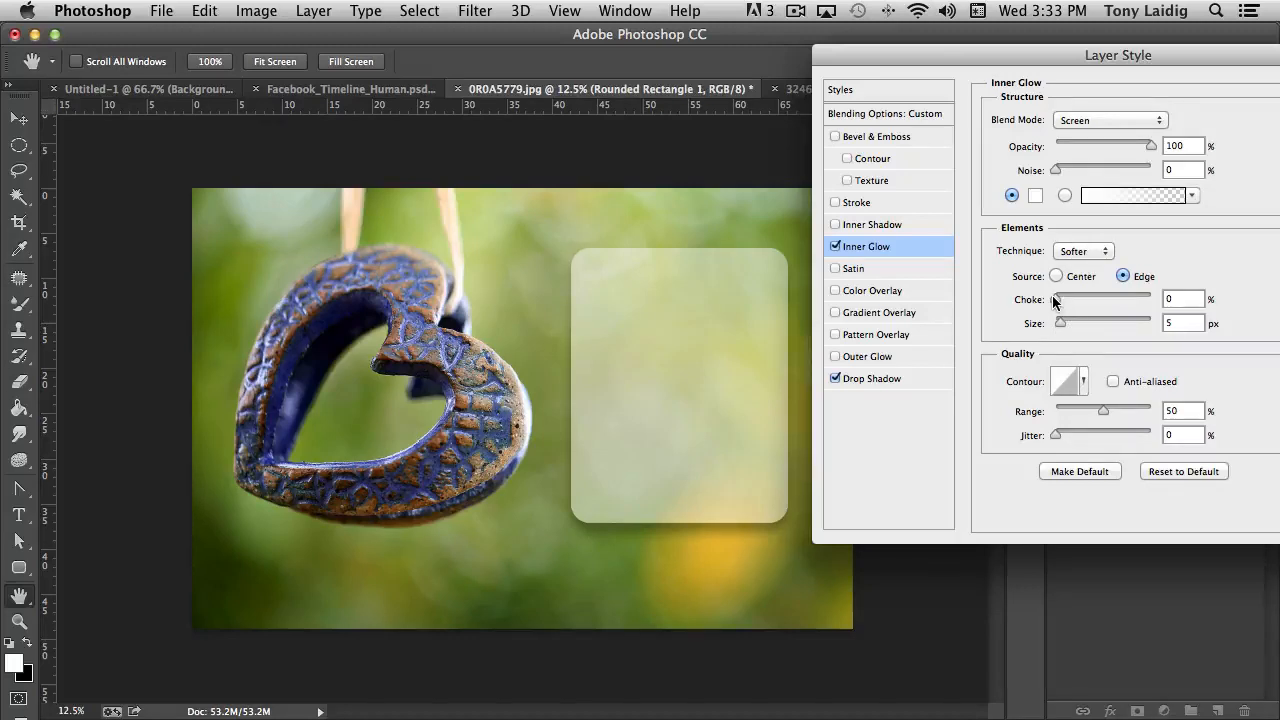
{"action": "mouse_move", "coordinate": [1068, 296]}
{"action": "left_mouse_down"}
{"action": "mouse_move", "coordinate": [1089, 296]}
{"action": "mouse_move", "coordinate": [1071, 296]}
{"action": "left_mouse_up"}
{"action": "mouse_move", "coordinate": [1065, 325]}
{"action": "left_mouse_down"}
{"action": "mouse_move", "coordinate": [1110, 324]}
{"action": "mouse_move", "coordinate": [1063, 326]}
{"action": "left_mouse_up"}
Change the inner glow's color to olive green 6b712b, sampled from the photo, and its blend mode to Multiply.
{"action": "left_click", "coordinate": [1033, 196]}
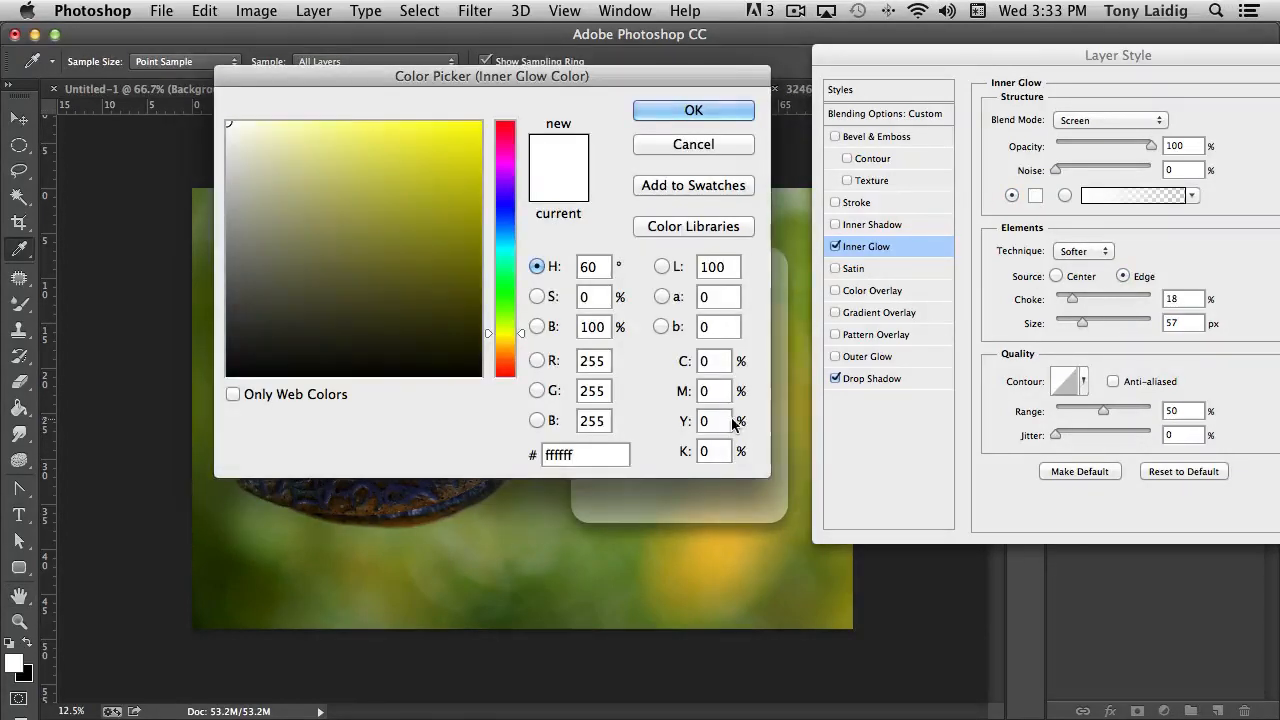
{"action": "left_click", "coordinate": [800, 585]}
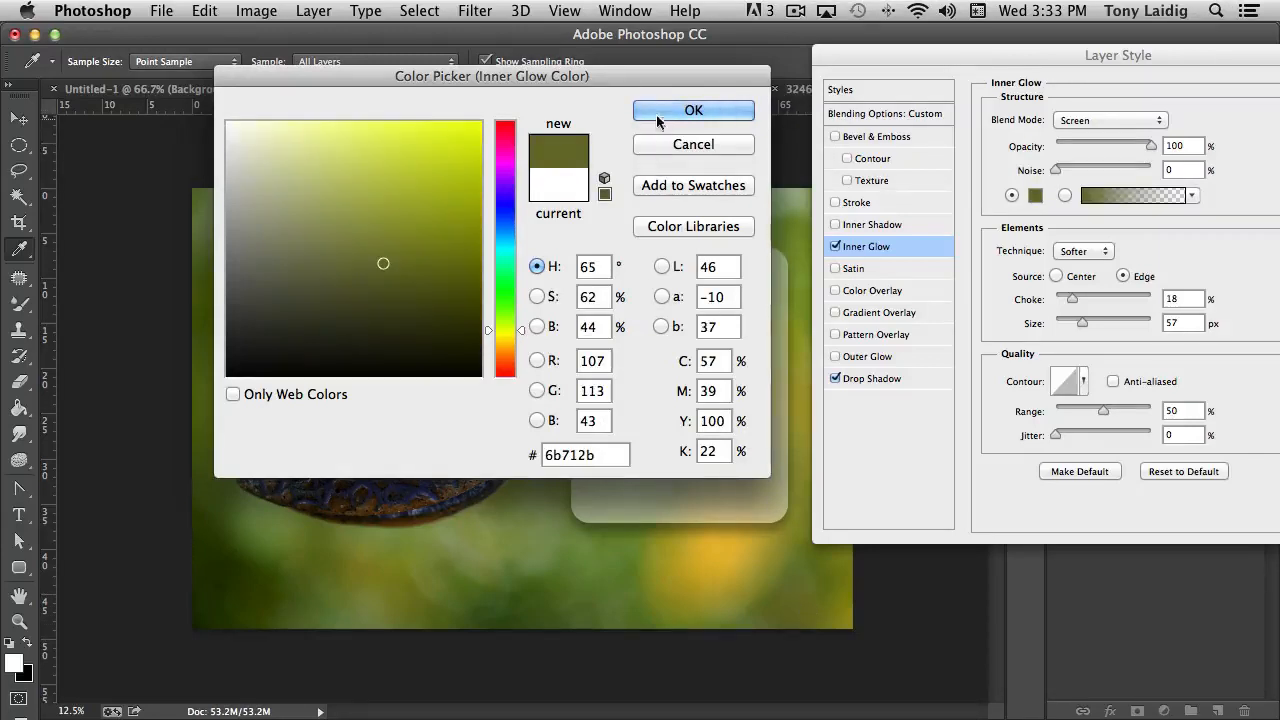
{"action": "left_click", "coordinate": [656, 114]}
{"action": "left_click", "coordinate": [1120, 120]}
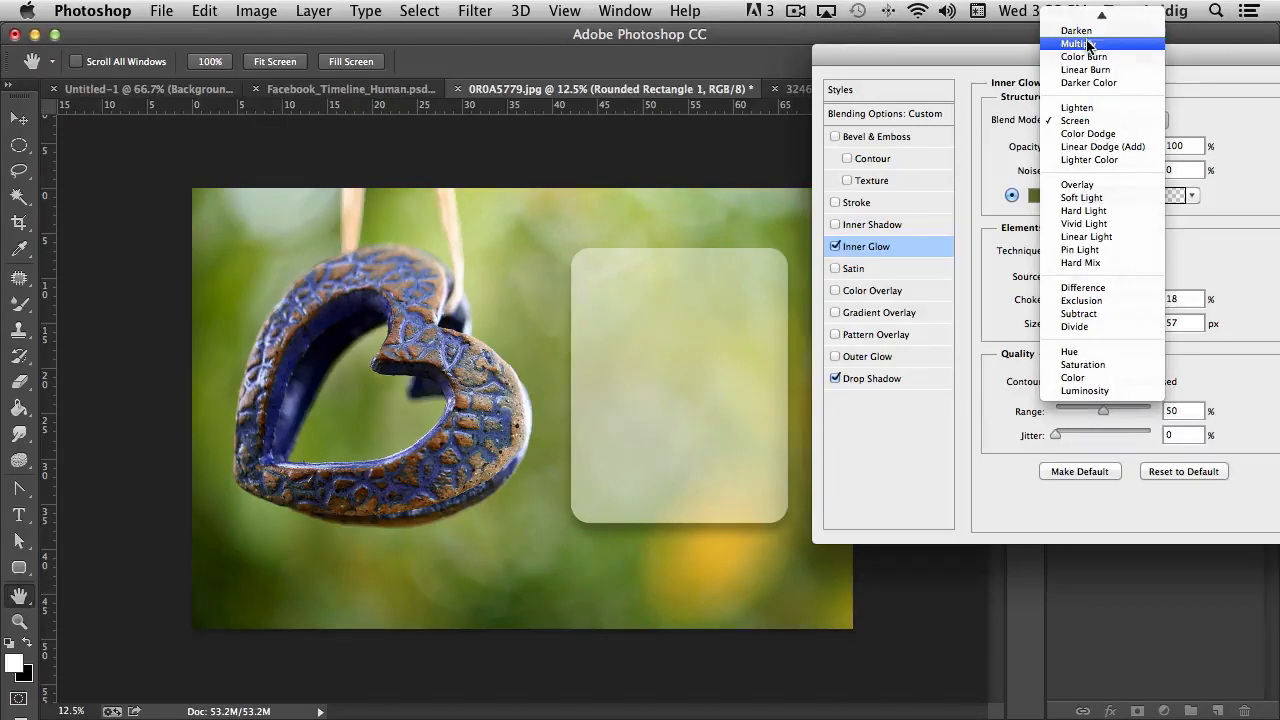
{"action": "left_click", "coordinate": [1080, 44]}
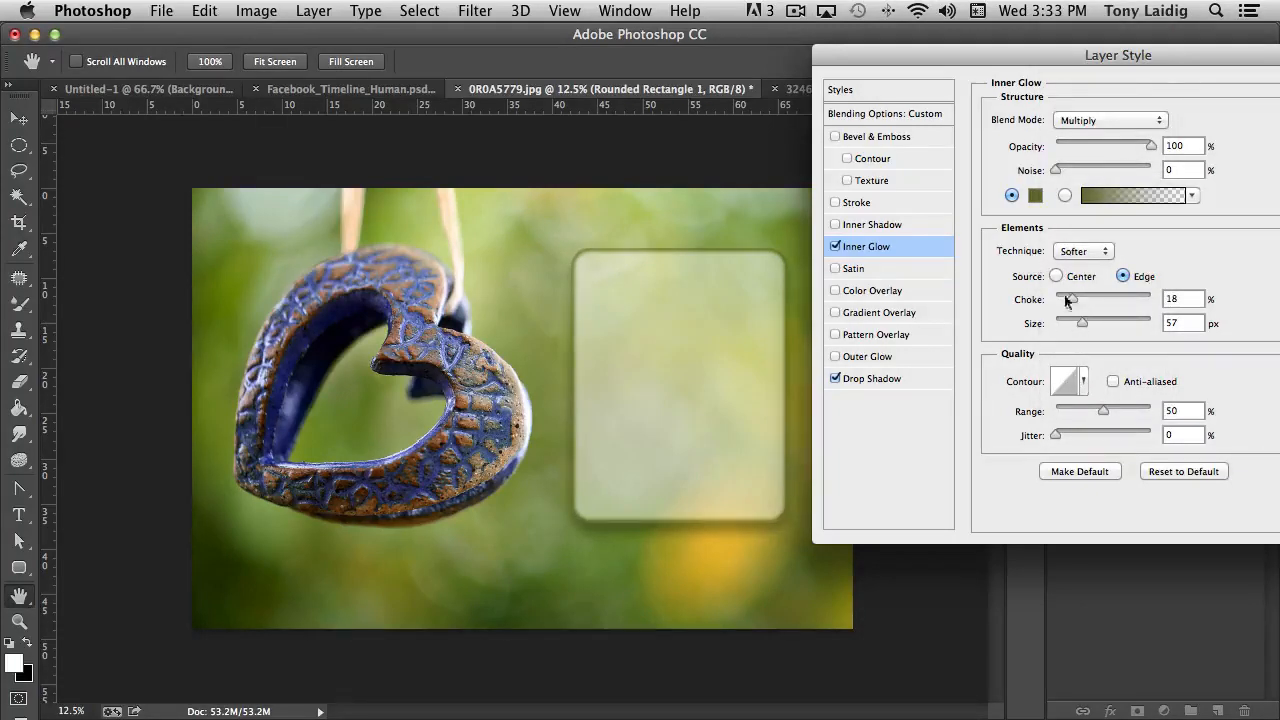
Try the inner glow with 0% choke, 158 px size and 72% opacity, and switch the inner glow off.
{"action": "left_click_drag", "start_coordinate": [1084, 318], "coordinate": [1019, 301]}
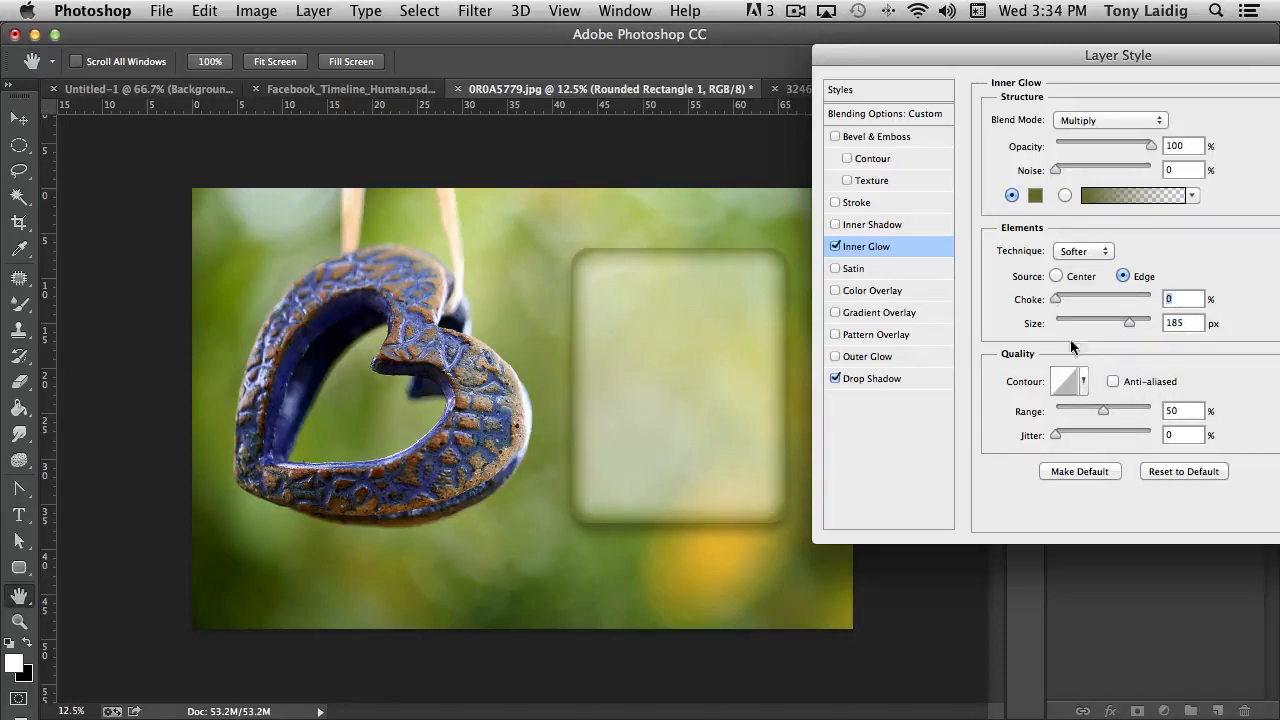
{"action": "mouse_move", "coordinate": [1130, 323]}
{"action": "left_mouse_down"}
{"action": "mouse_move", "coordinate": [1182, 323]}
{"action": "mouse_move", "coordinate": [1024, 336]}
{"action": "mouse_move", "coordinate": [1147, 332]}
{"action": "mouse_move", "coordinate": [1118, 332]}
{"action": "left_mouse_up"}
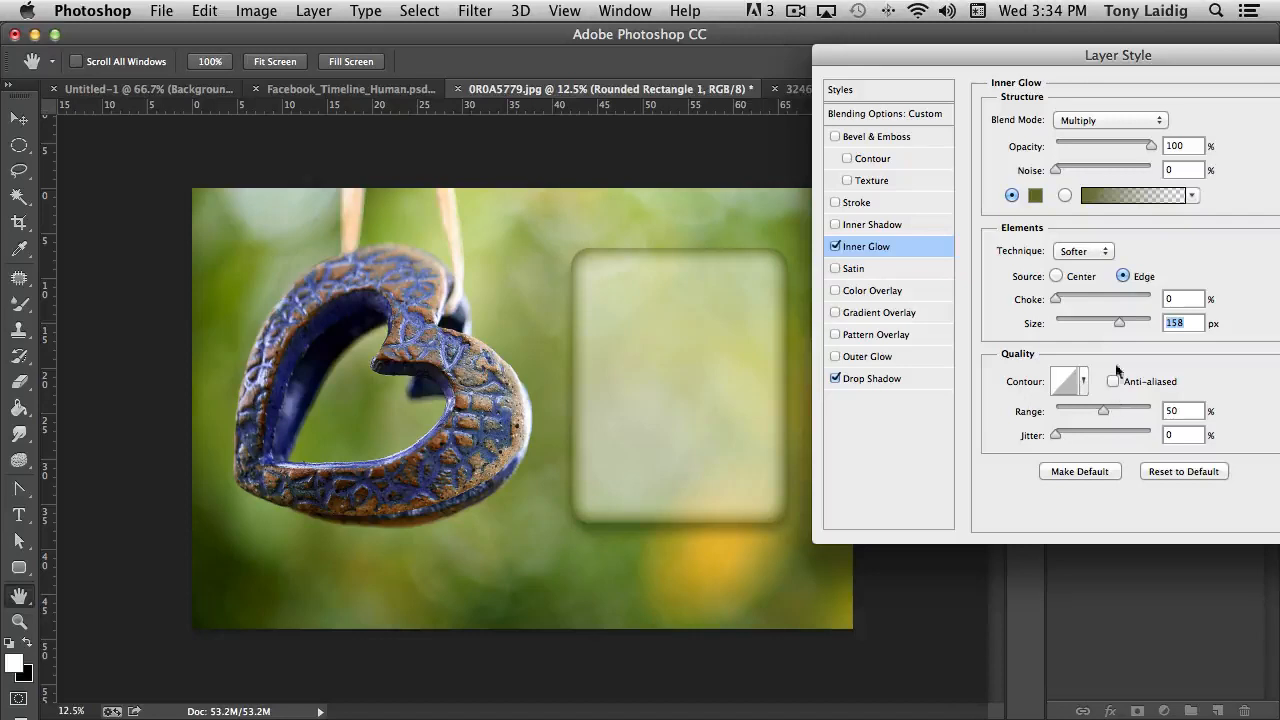
{"action": "left_click", "coordinate": [1080, 251]}
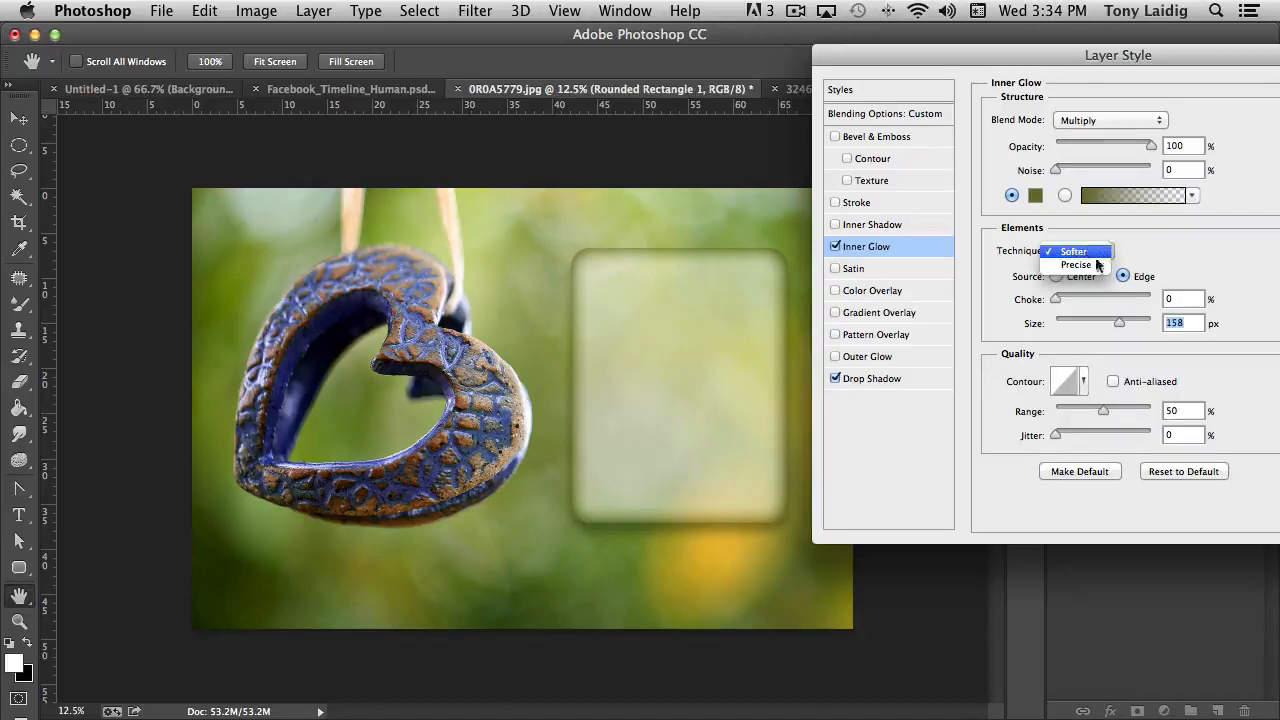
{"action": "left_click", "coordinate": [1157, 248]}
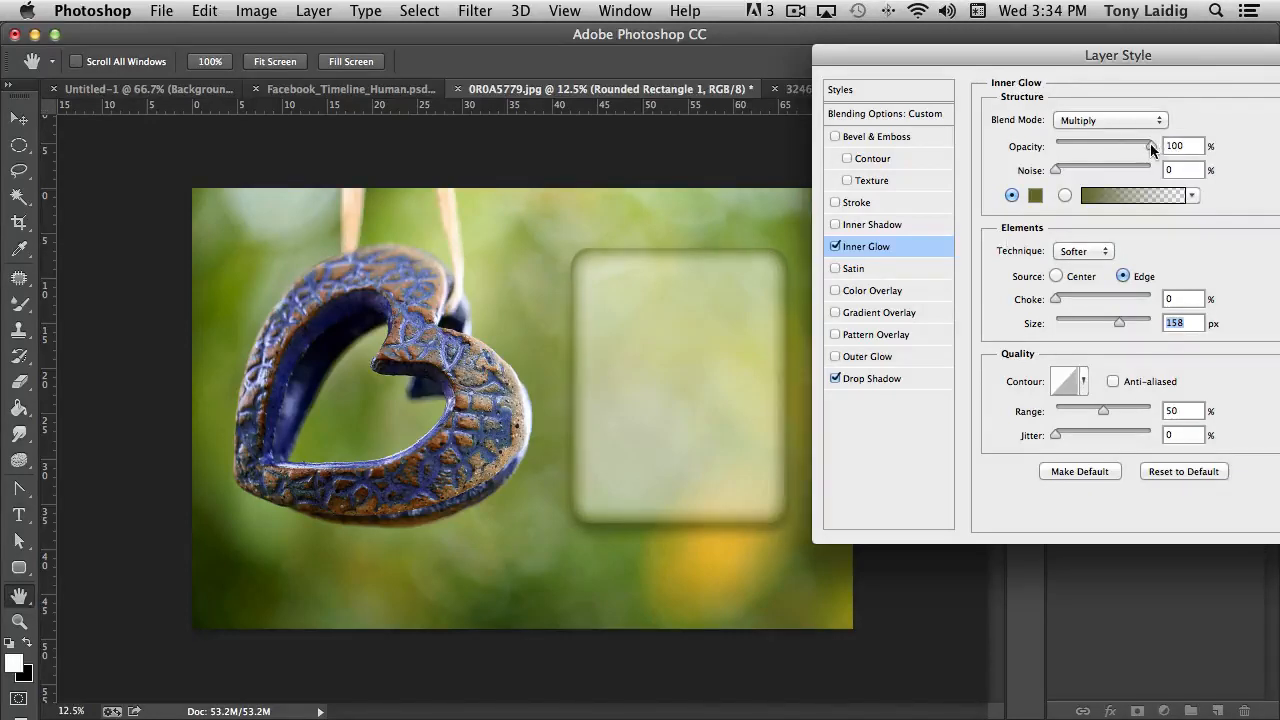
{"action": "left_click_drag", "start_coordinate": [1152, 148], "coordinate": [1124, 148]}
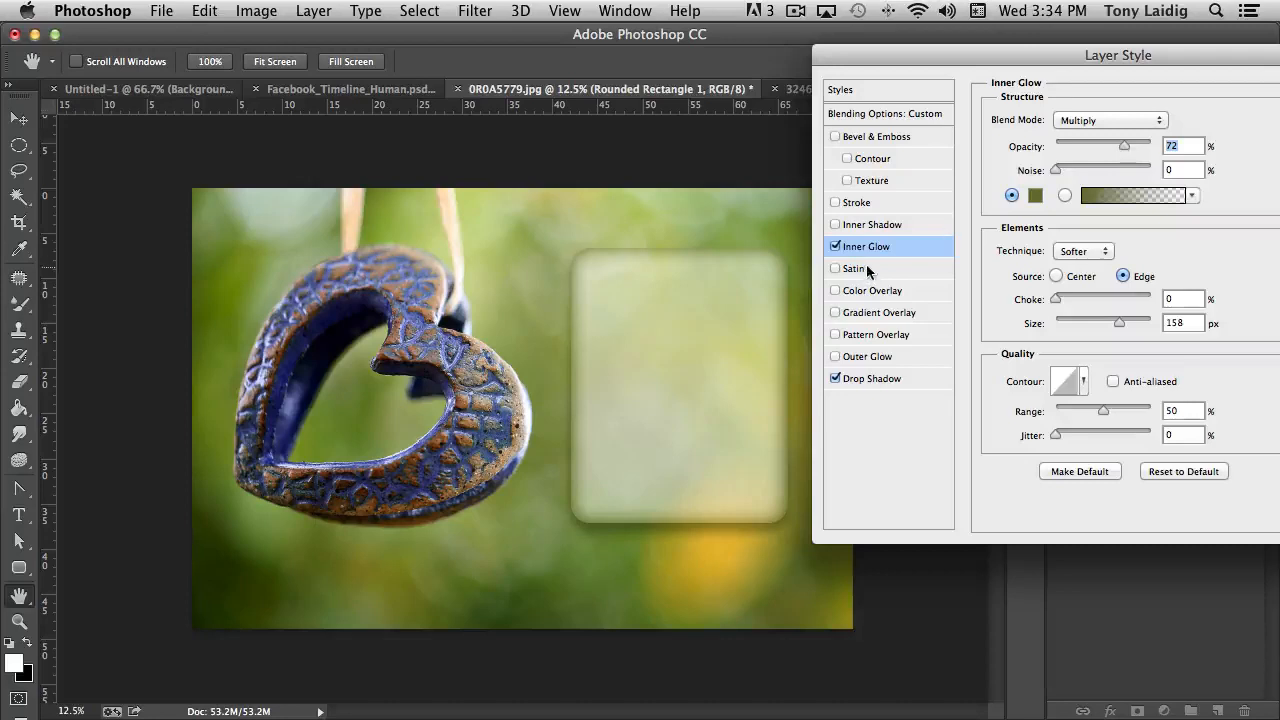
{"action": "left_click", "coordinate": [836, 246]}
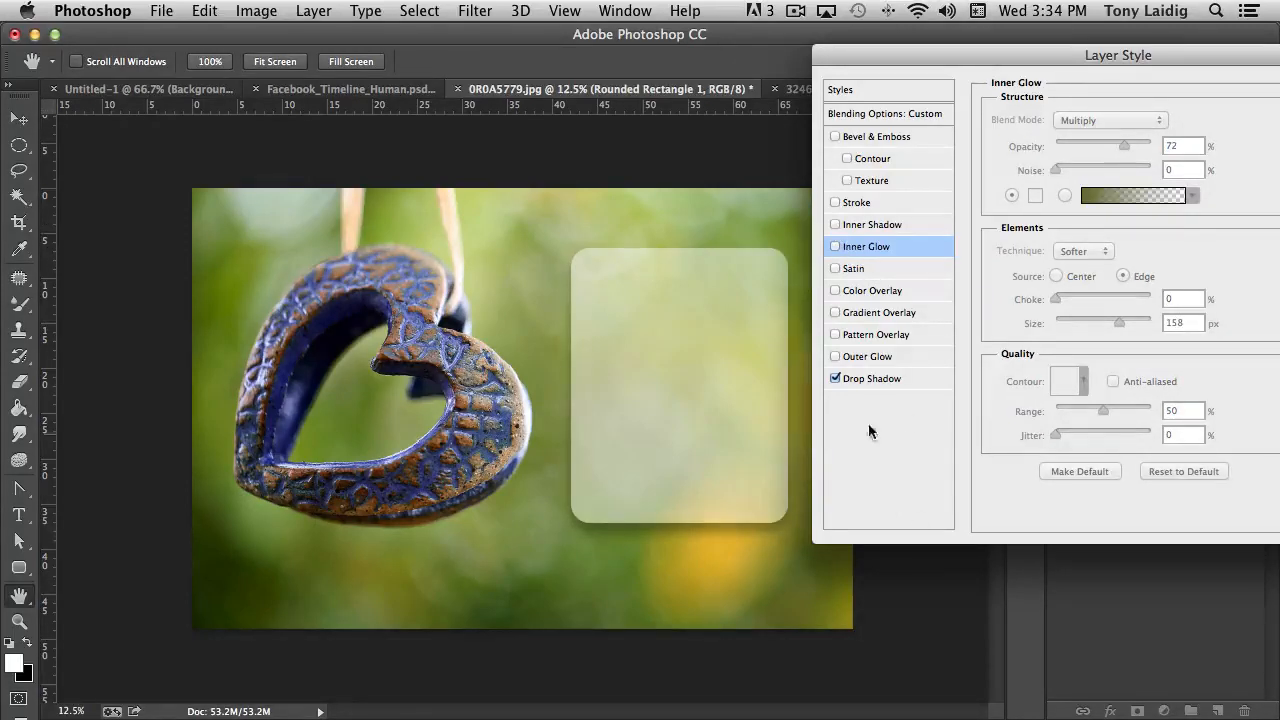
Try a black inner shadow with 81 px size and 30 px distance, then a stroke, and switch both off.
{"action": "left_click", "coordinate": [850, 224]}
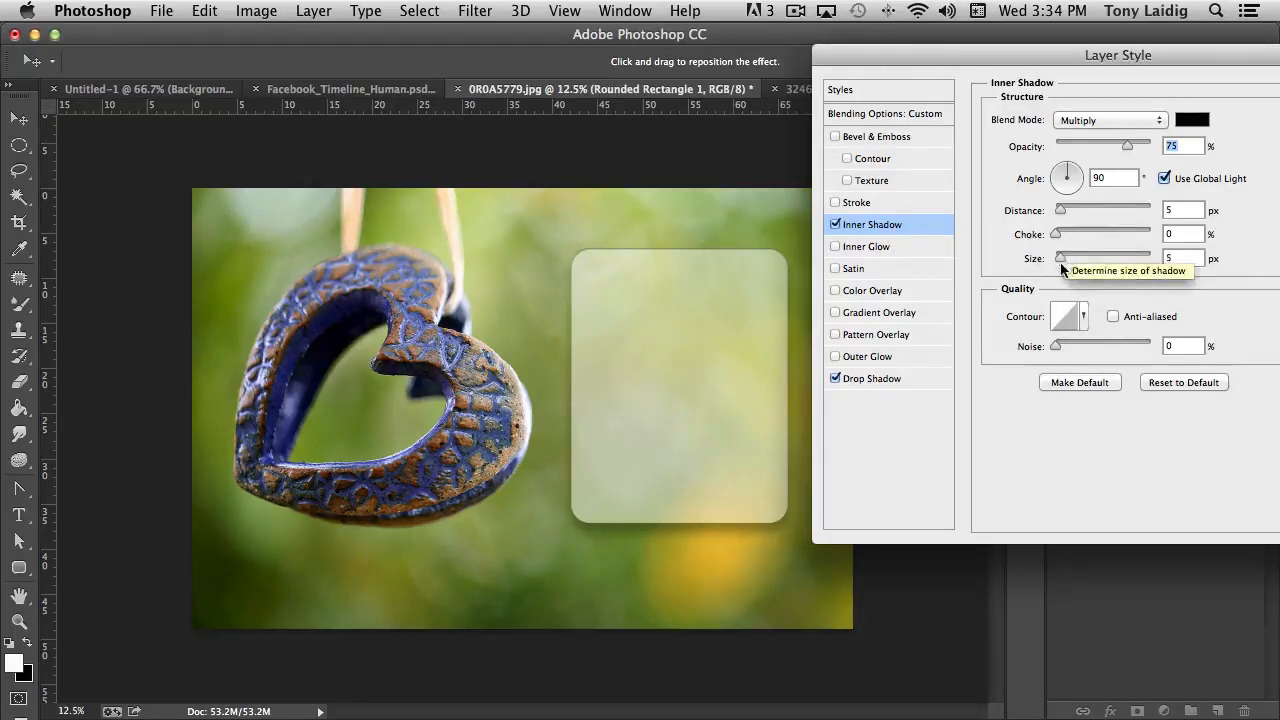
{"action": "left_click_drag", "start_coordinate": [1061, 259], "coordinate": [1092, 260]}
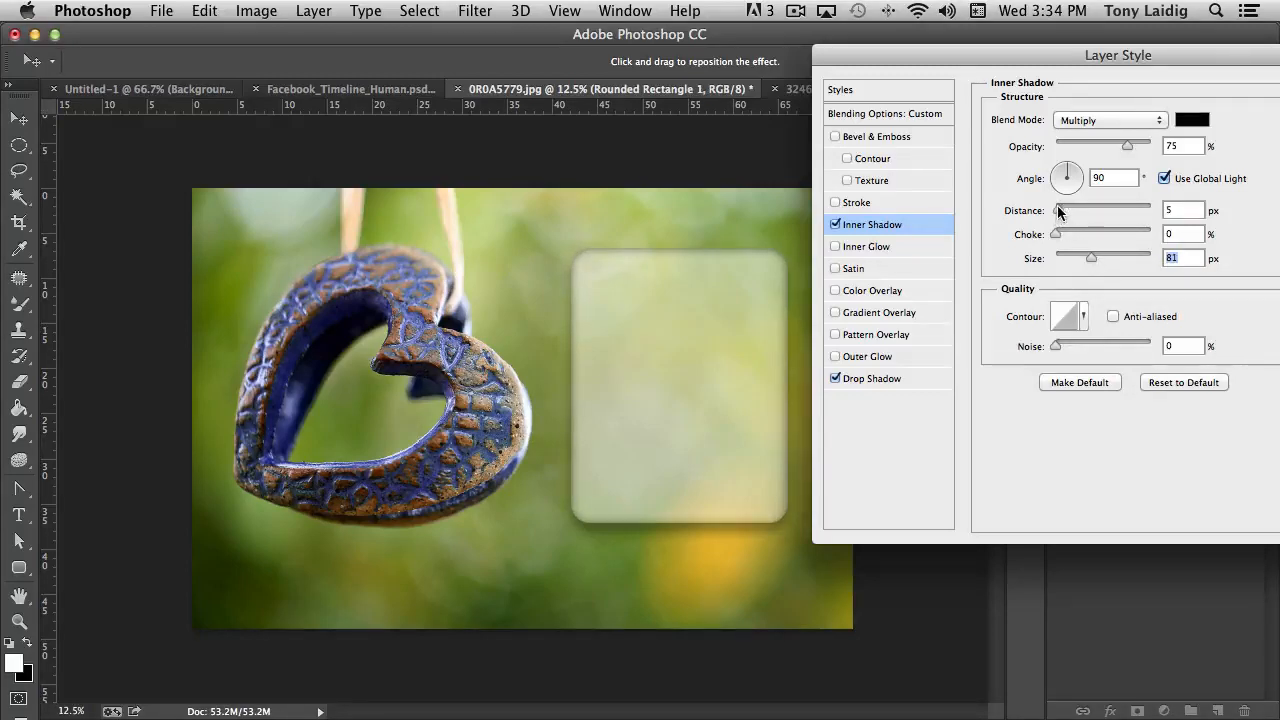
{"action": "left_click_drag", "start_coordinate": [1060, 210], "coordinate": [1085, 212]}
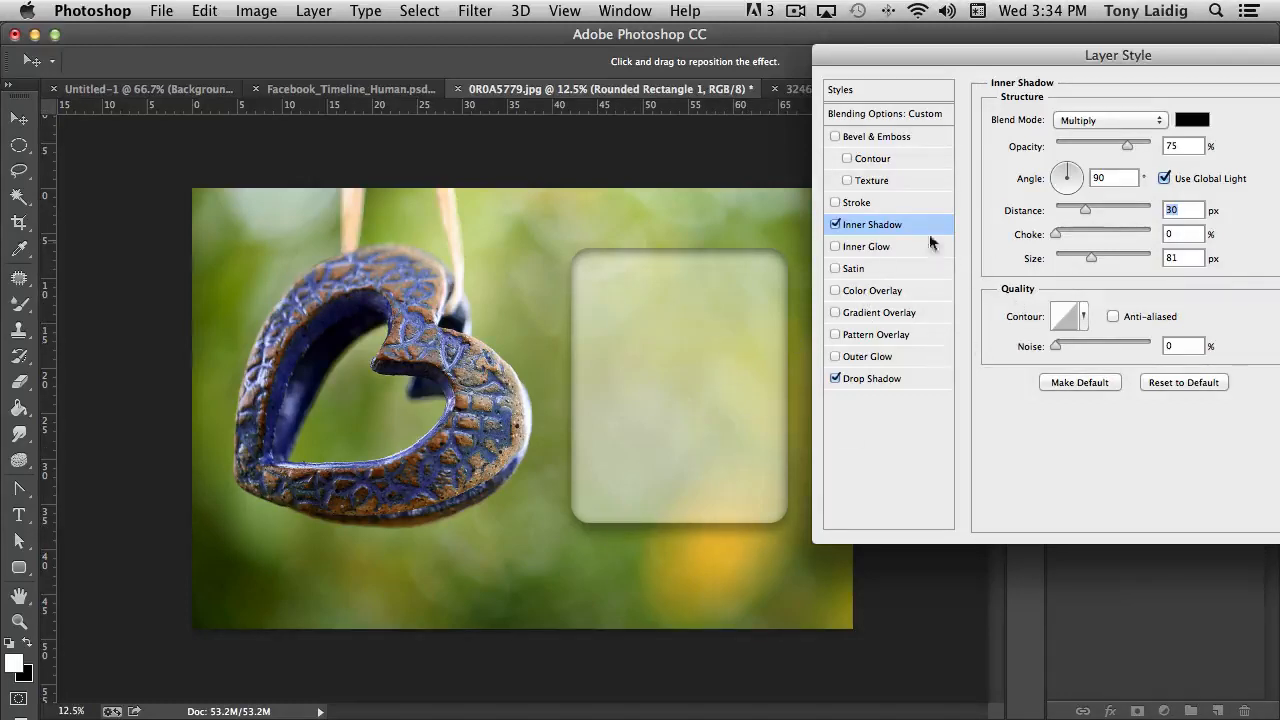
{"action": "left_click", "coordinate": [835, 224]}
{"action": "left_click", "coordinate": [835, 203]}
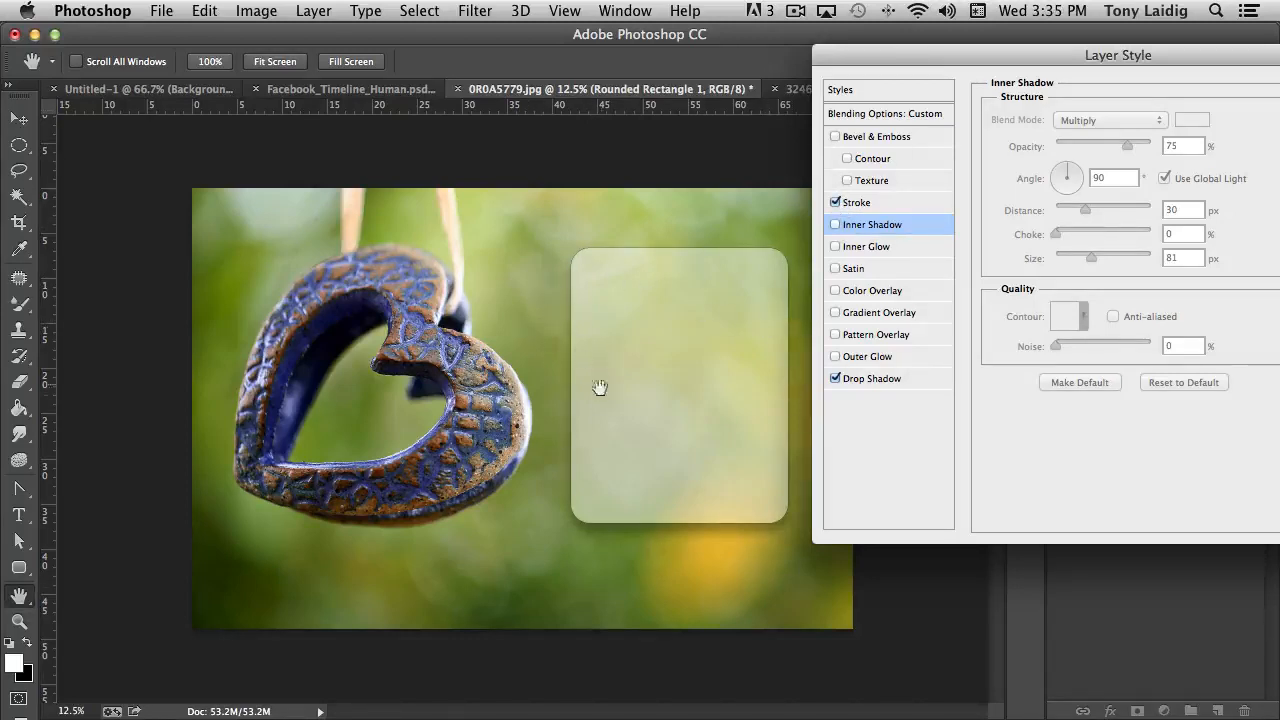
{"action": "left_click", "coordinate": [834, 203]}
Try a smooth inner bevel with 282% depth, 90 px size and 7 px soften, without global light at a 120° angle.
{"action": "left_click", "coordinate": [834, 136]}
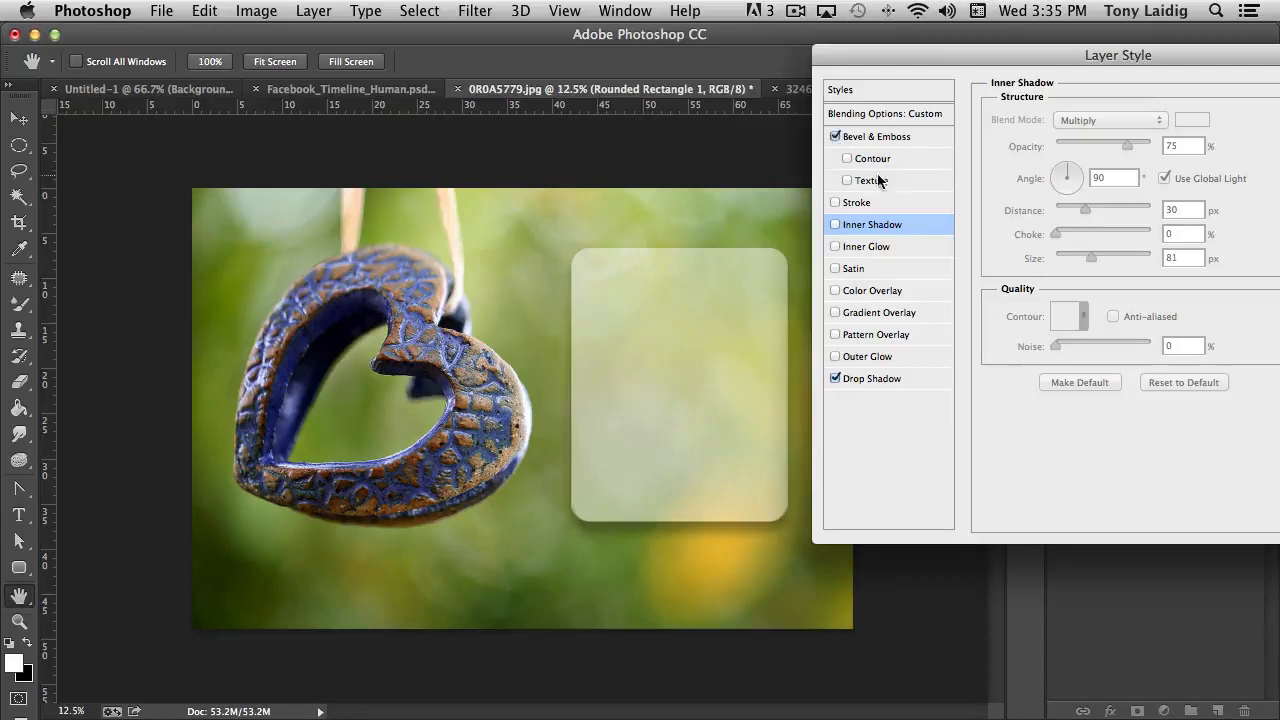
{"action": "left_click", "coordinate": [885, 137]}
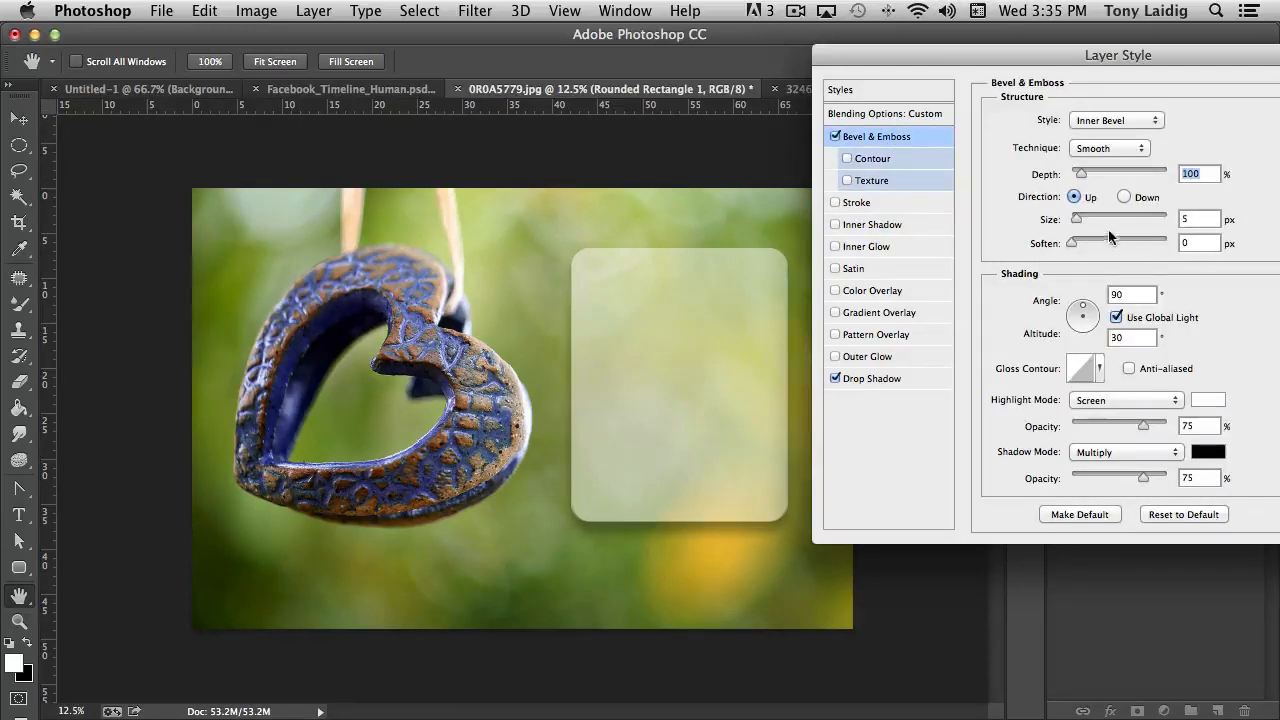
{"action": "left_click_drag", "start_coordinate": [1076, 216], "coordinate": [1093, 218]}
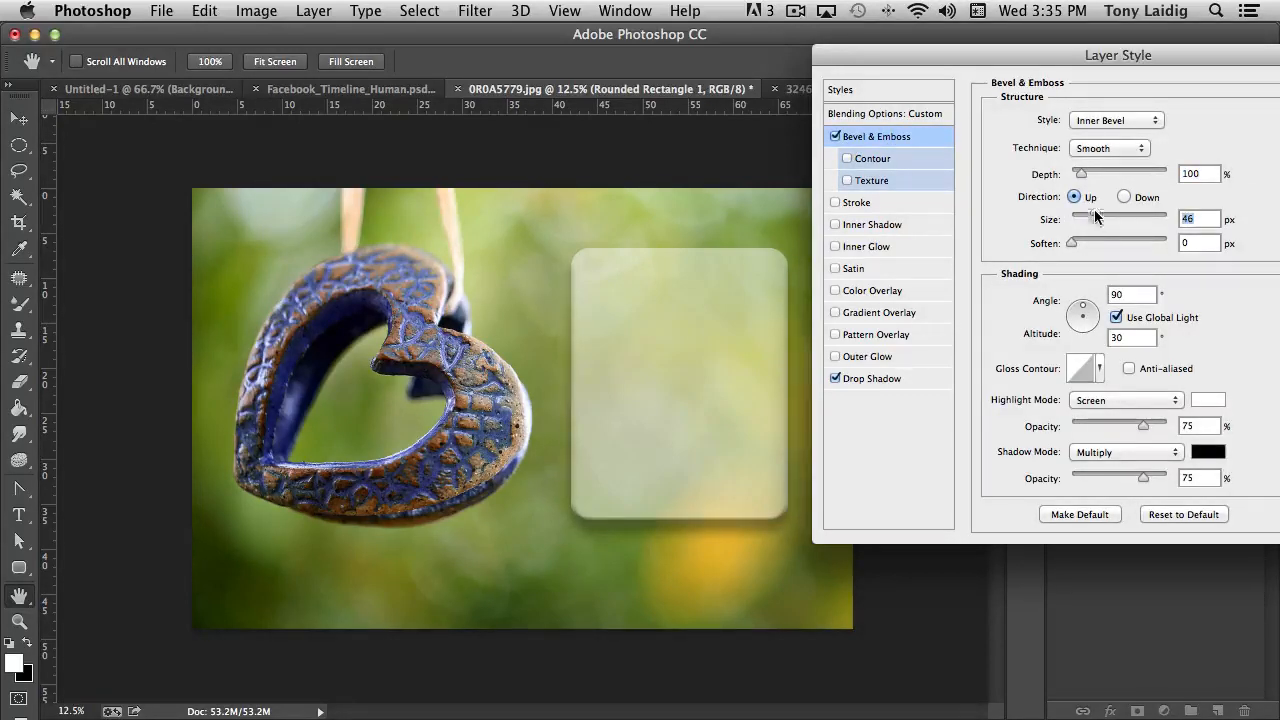
{"action": "mouse_move", "coordinate": [1089, 173]}
{"action": "left_mouse_down"}
{"action": "mouse_move", "coordinate": [1110, 172]}
{"action": "mouse_move", "coordinate": [1097, 173]}
{"action": "left_mouse_up"}
{"action": "left_click", "coordinate": [1116, 317]}
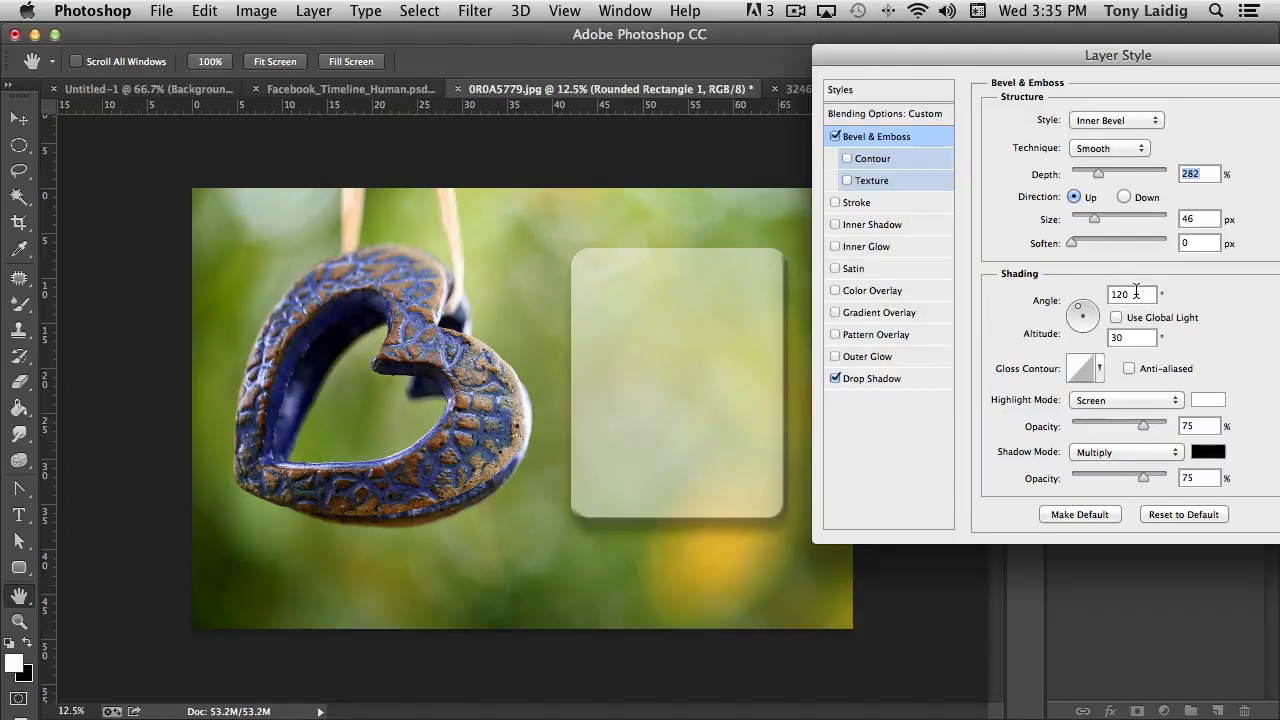
{"action": "mouse_move", "coordinate": [1073, 243]}
{"action": "left_mouse_down"}
{"action": "mouse_move", "coordinate": [1135, 245]}
{"action": "mouse_move", "coordinate": [1111, 245]}
{"action": "mouse_move", "coordinate": [1112, 218]}
{"action": "left_mouse_up"}
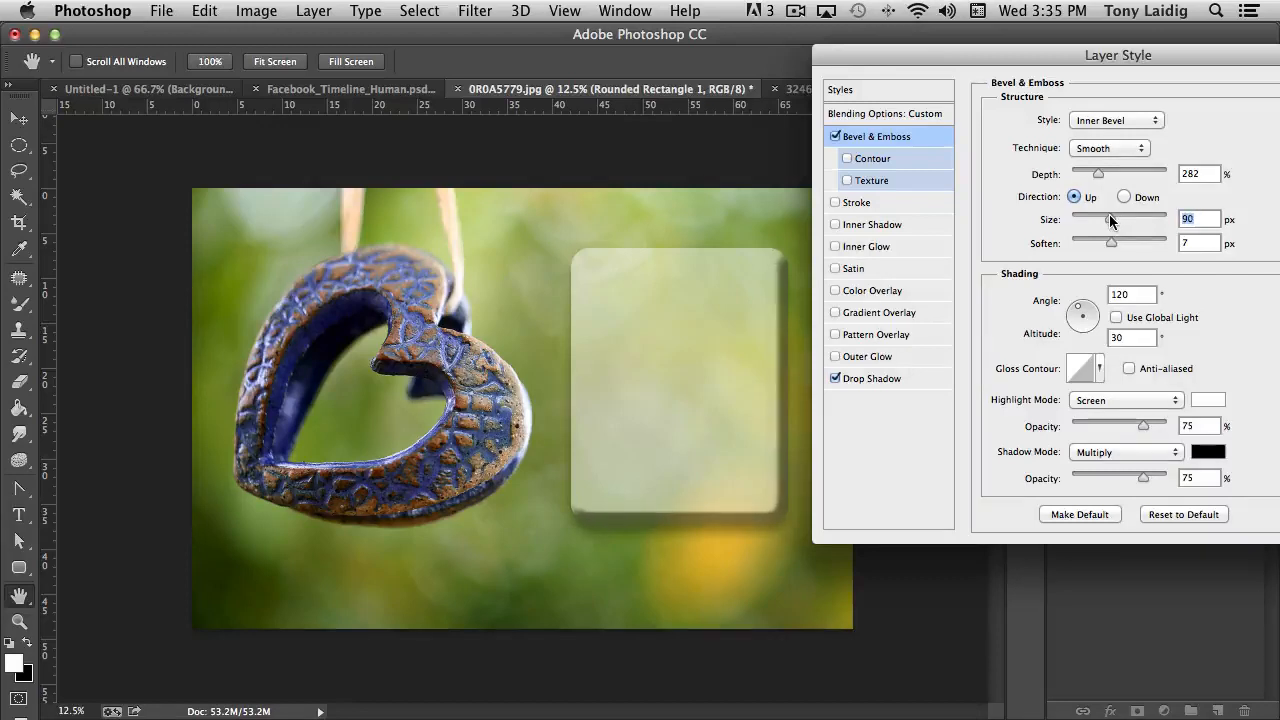
Try the Chisel Hard technique at 32% depth on the bevel, and switch Bevel & Emboss off.
{"action": "left_click", "coordinate": [1108, 148]}
{"action": "left_click", "coordinate": [1120, 165]}
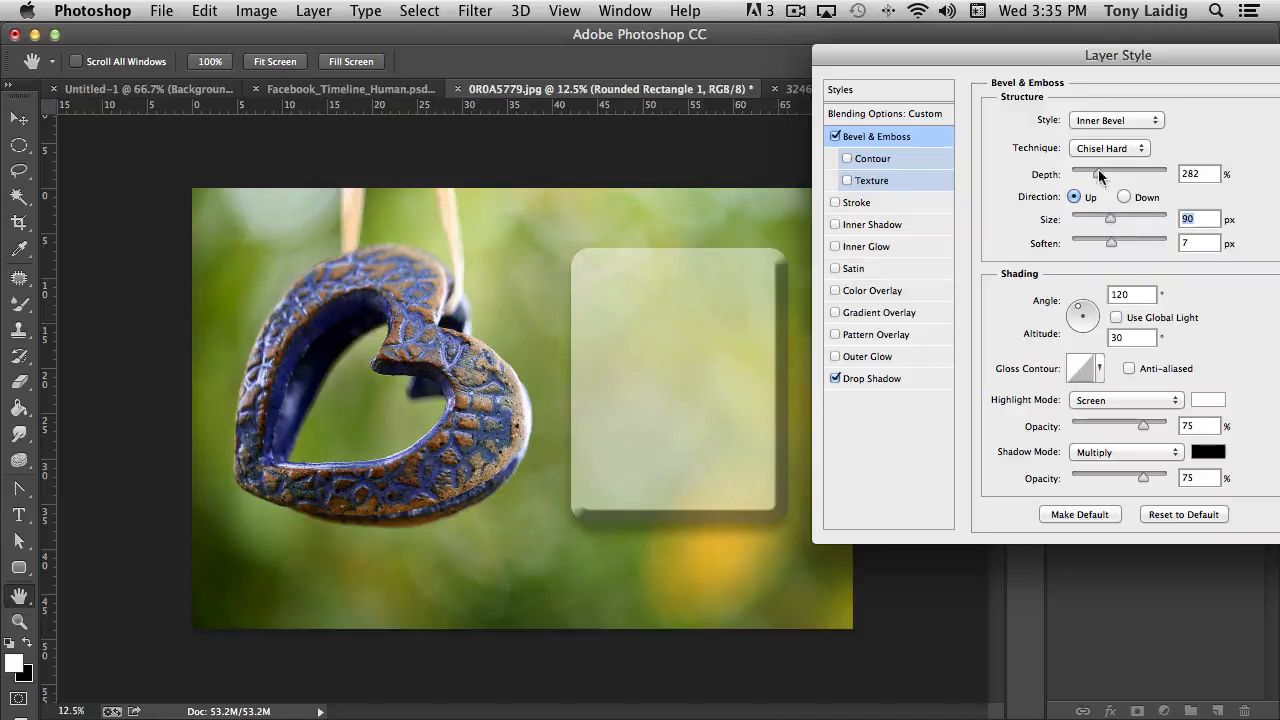
{"action": "left_click_drag", "start_coordinate": [1098, 176], "coordinate": [1075, 178]}
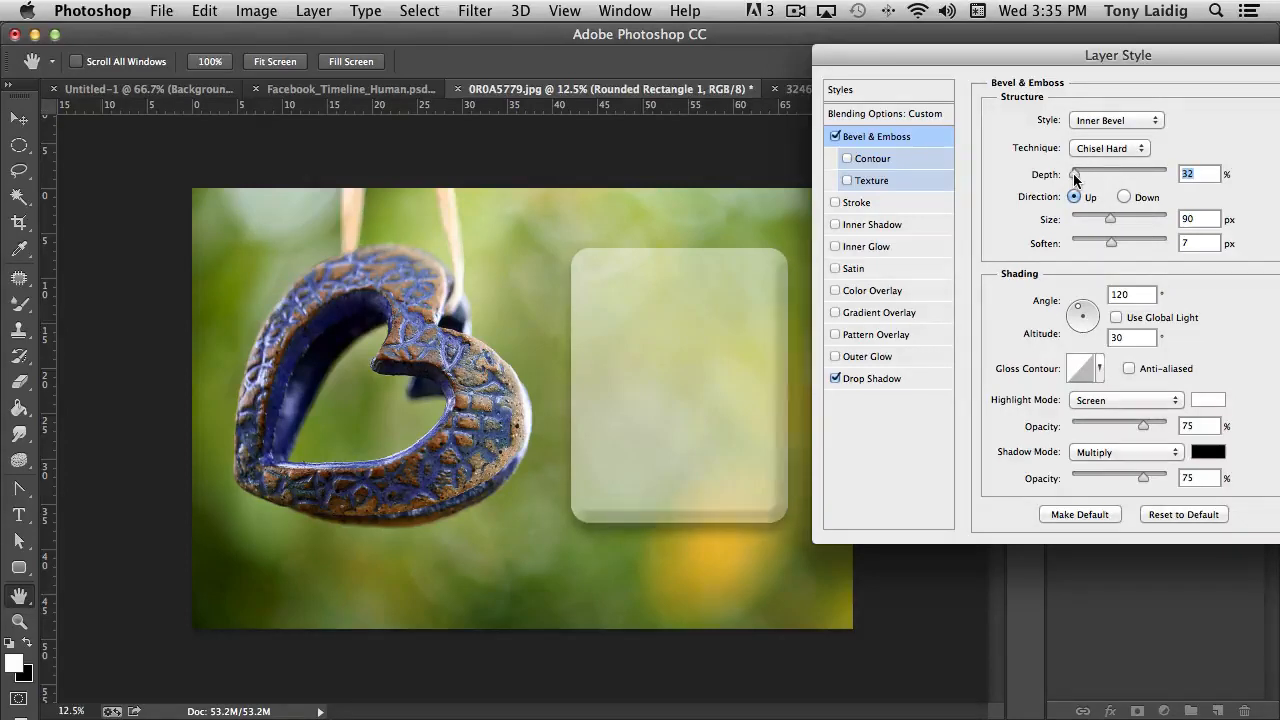
{"action": "left_click", "coordinate": [835, 136]}
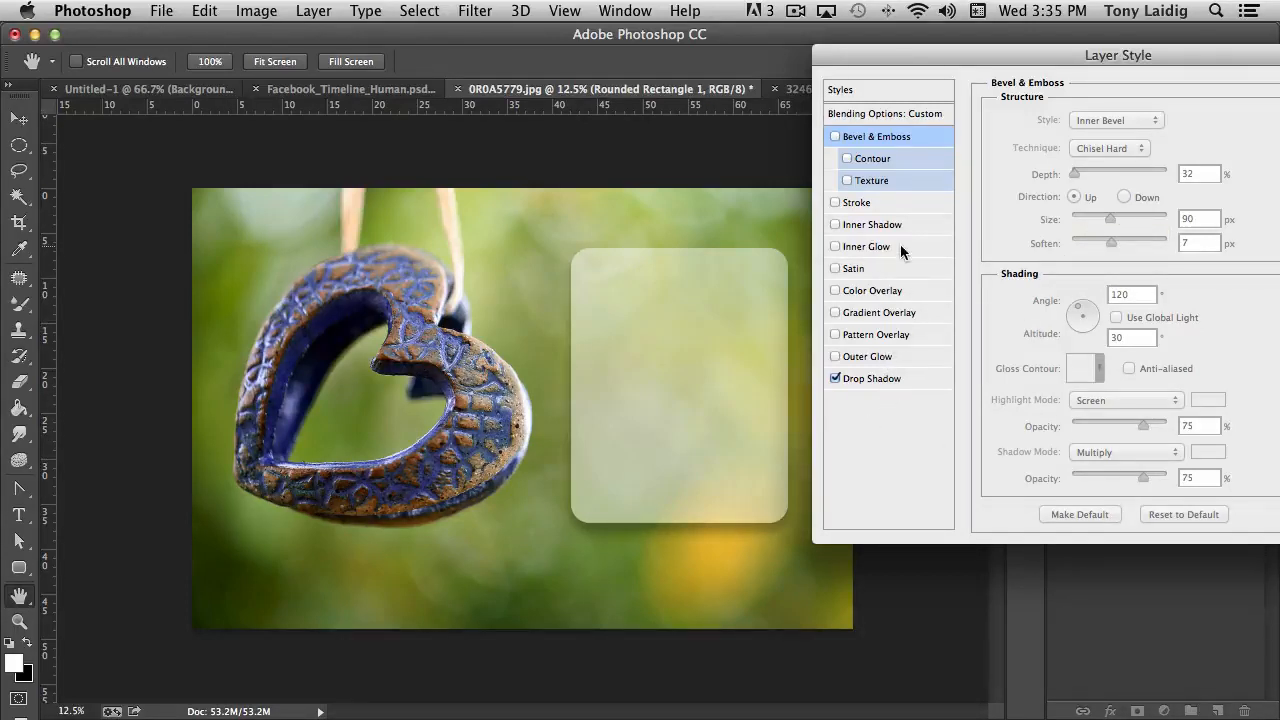
Leave the stroke switched off and apply the layer style with only the drop shadow to the rounded rectangle.
{"action": "left_click", "coordinate": [866, 202]}
{"action": "left_click", "coordinate": [834, 203]}
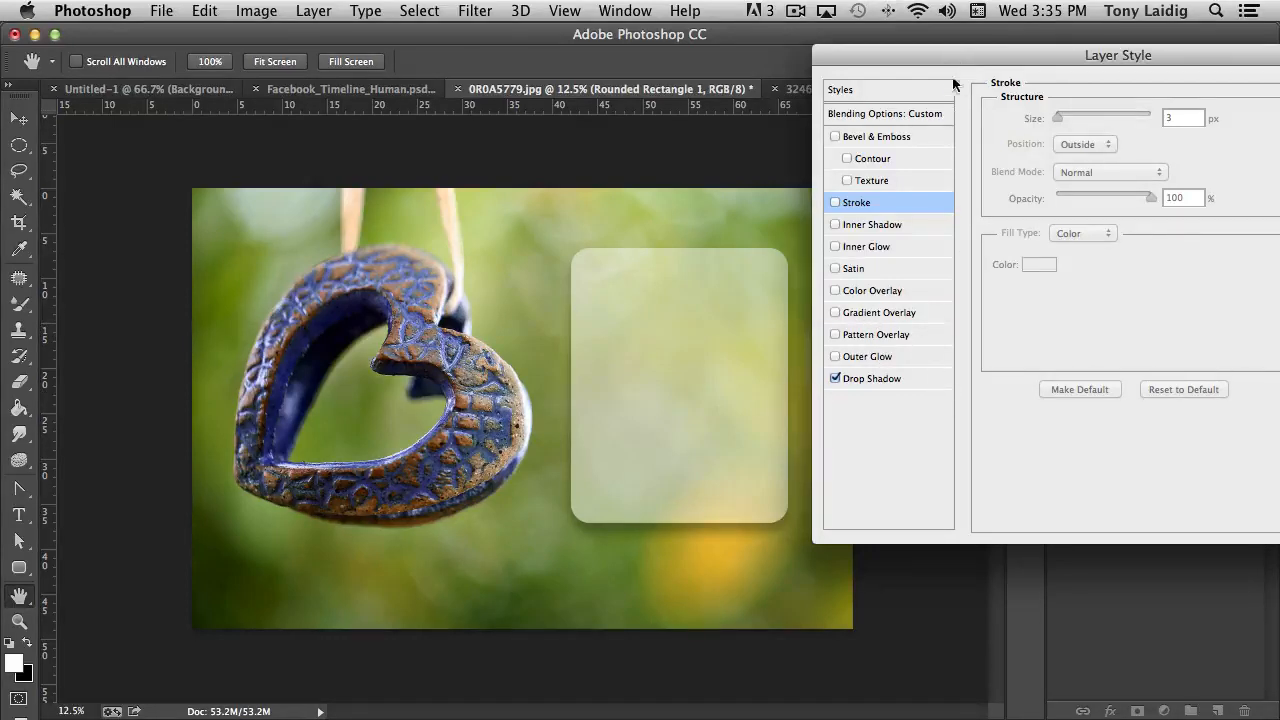
{"action": "left_click_drag", "start_coordinate": [976, 44], "coordinate": [688, 55]}
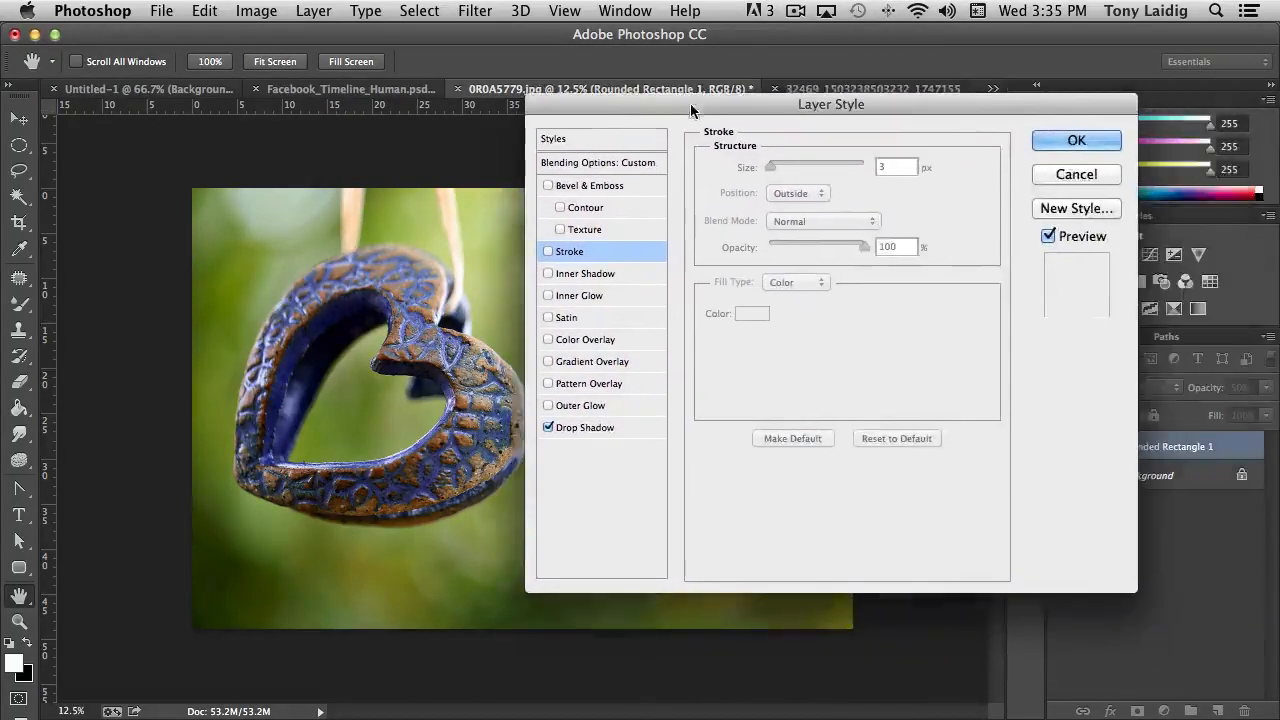
{"action": "left_click", "coordinate": [1080, 134]}
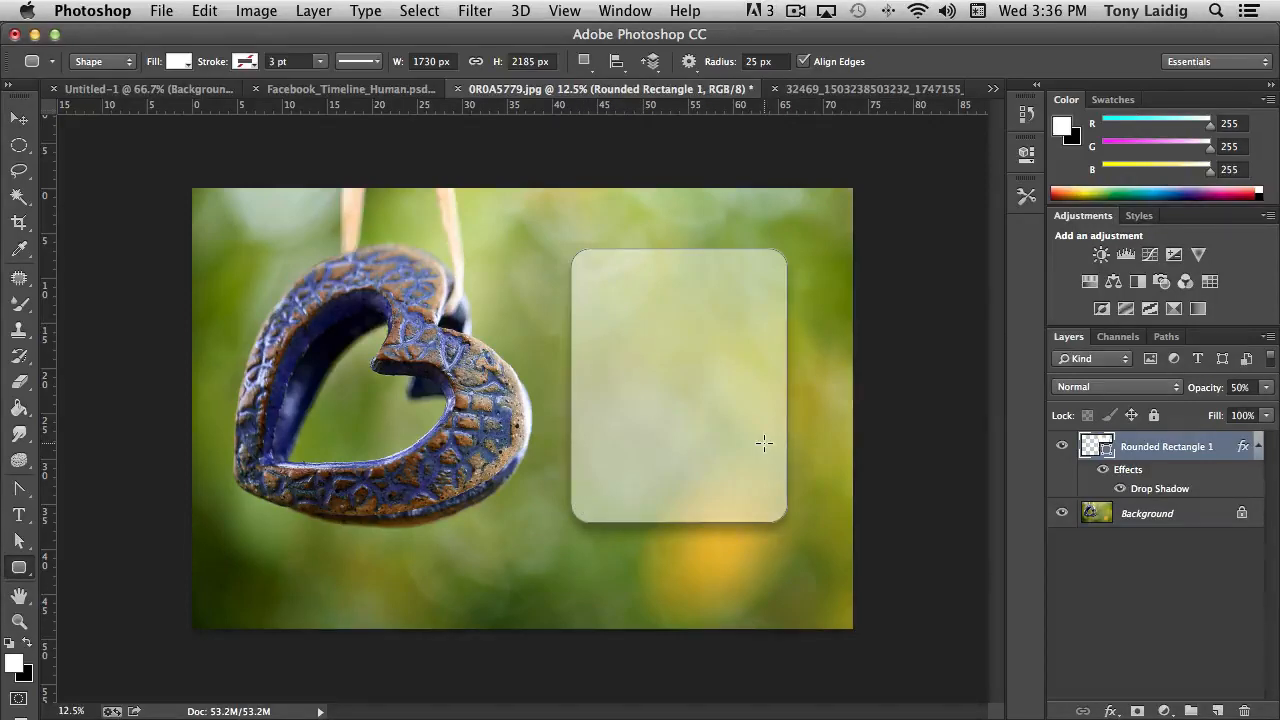
Select the Background layer and collapse the rounded rectangle layer's effects list.
{"action": "left_click", "coordinate": [1150, 518]}
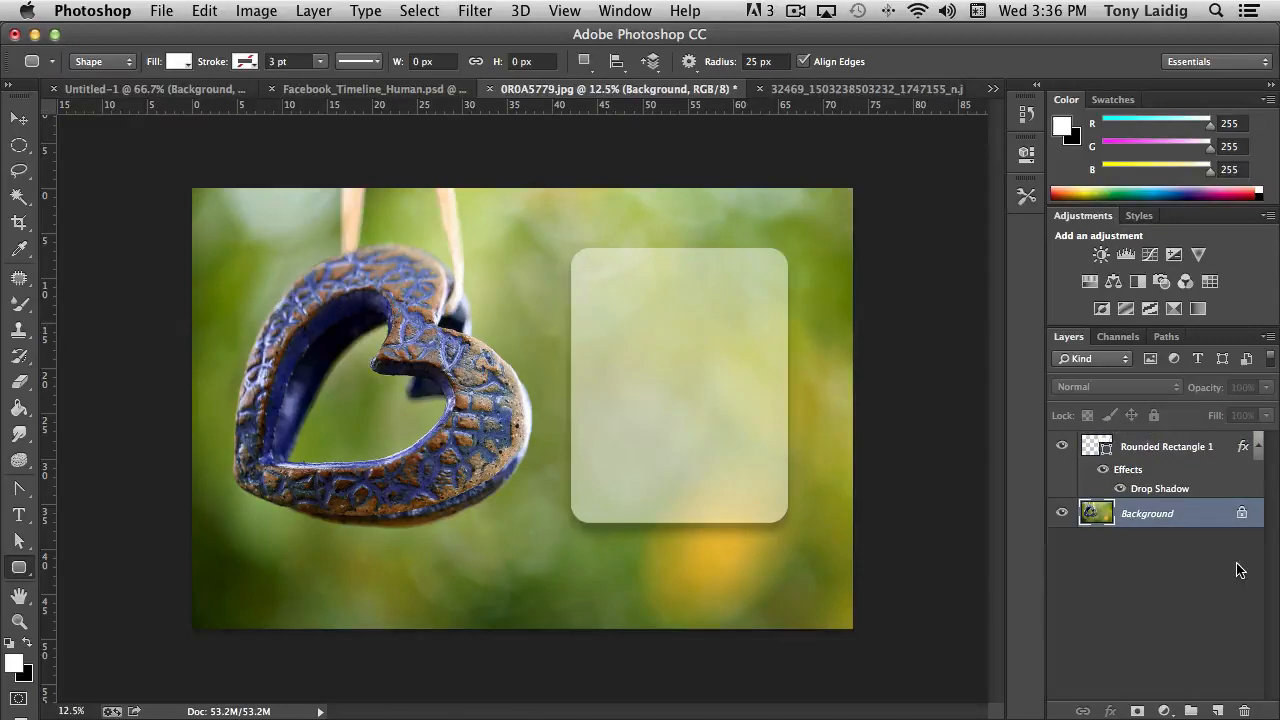
{"action": "left_click", "coordinate": [1177, 480]}
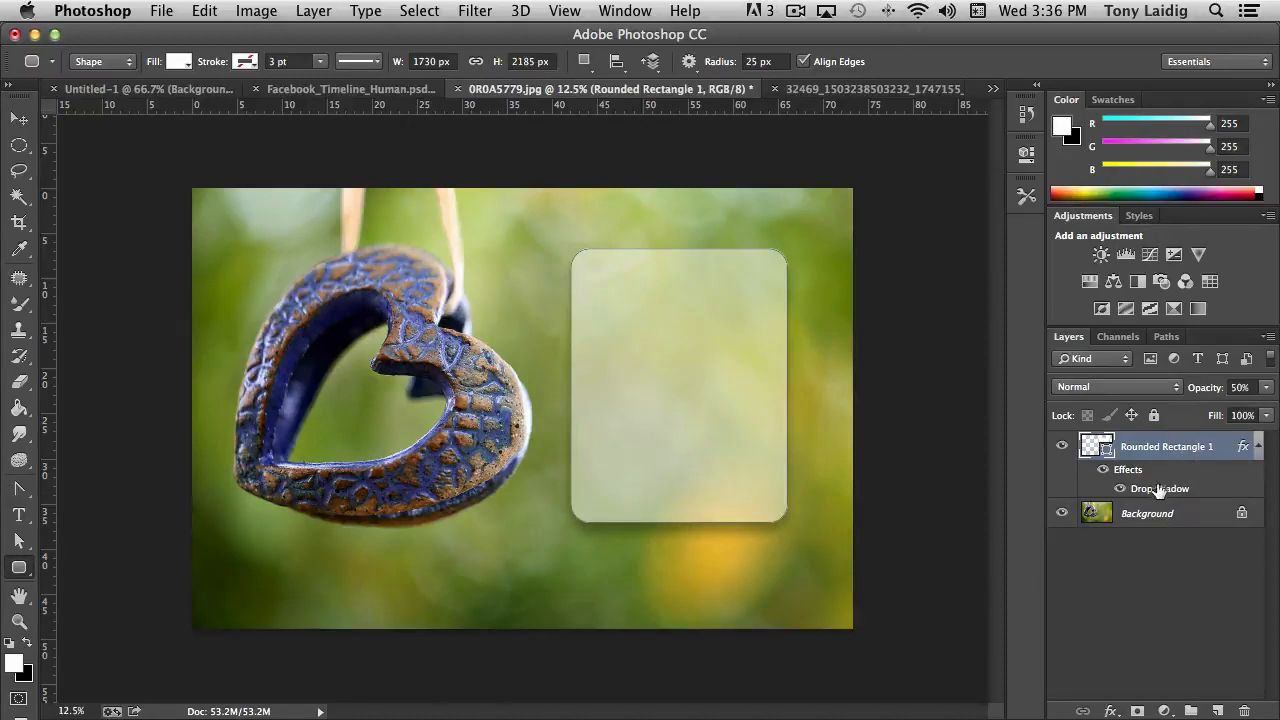
{"action": "left_click", "coordinate": [1165, 515]}
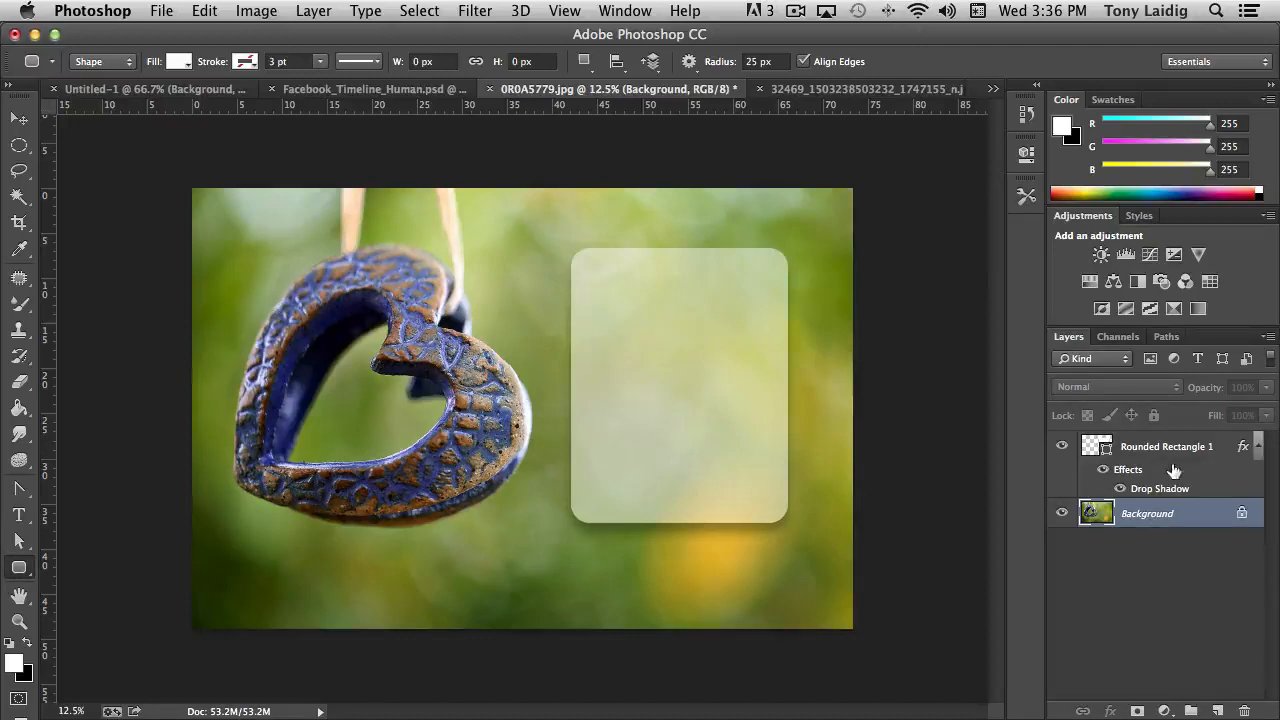
{"action": "left_click", "coordinate": [1259, 447]}
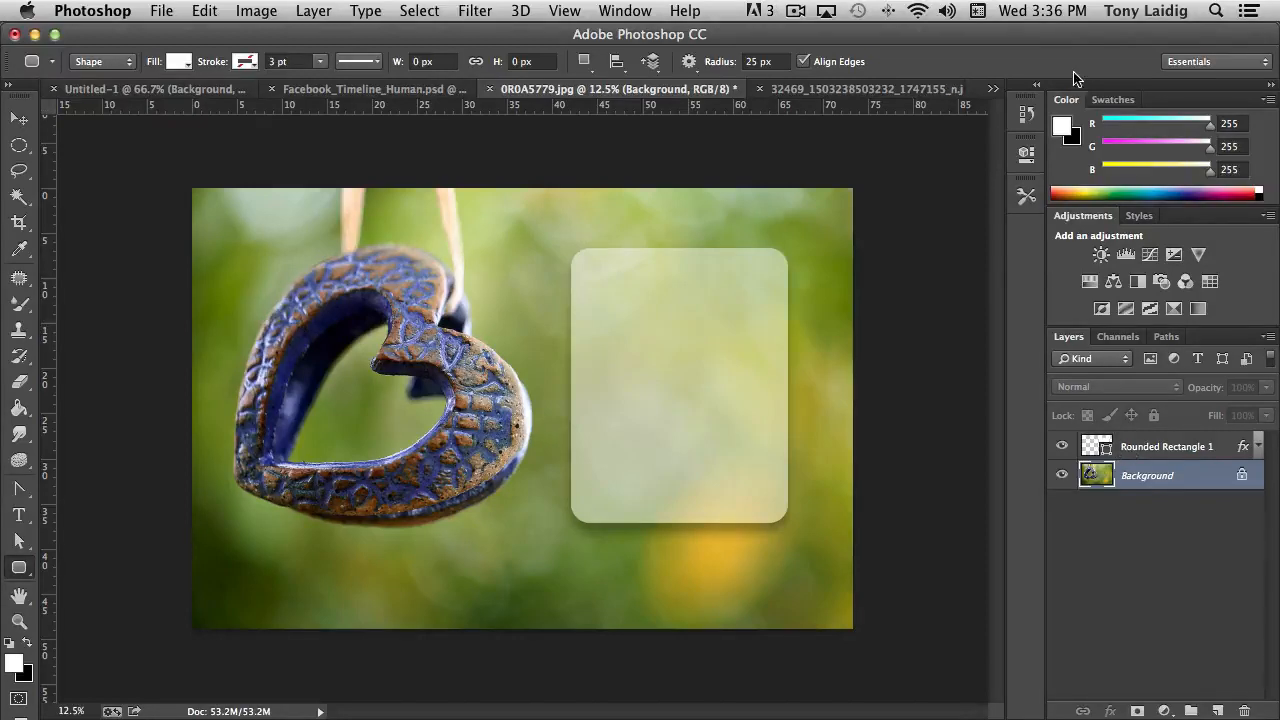
Switch to the Typography workspace and sample dark green from the photo below the heart as the foreground color.
{"action": "left_click", "coordinate": [1207, 66]}
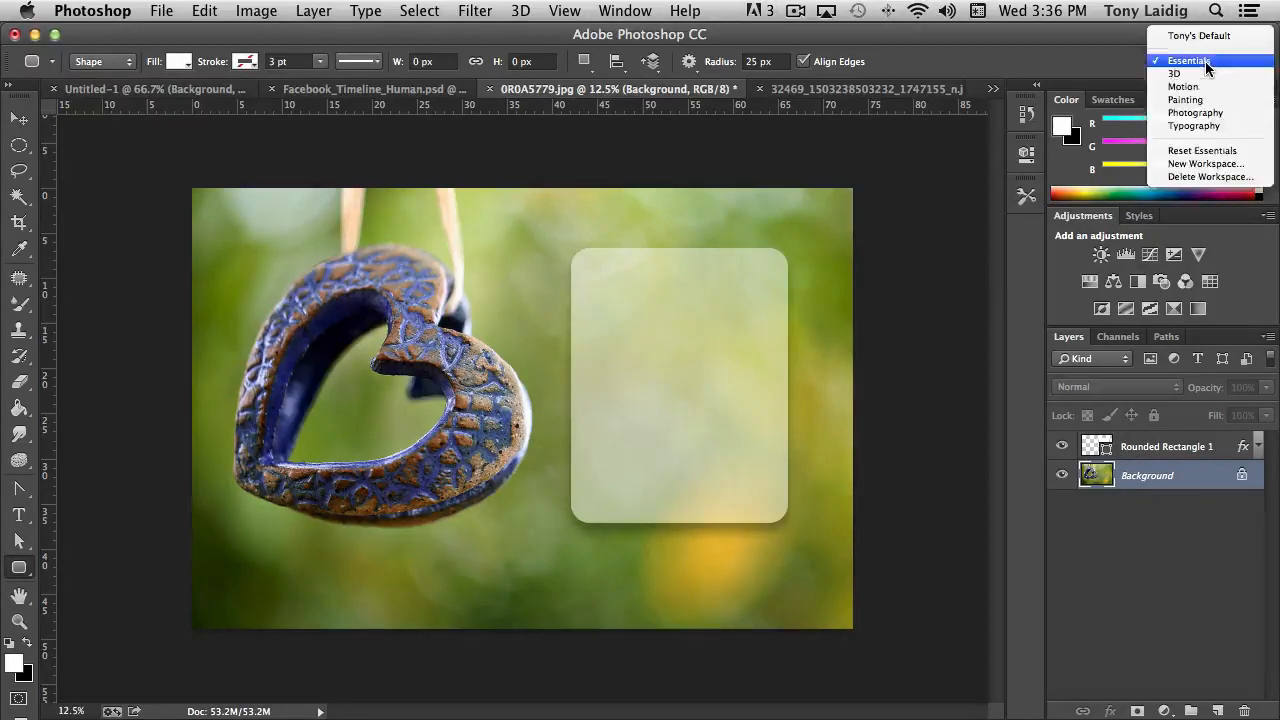
{"action": "left_click", "coordinate": [1201, 130]}
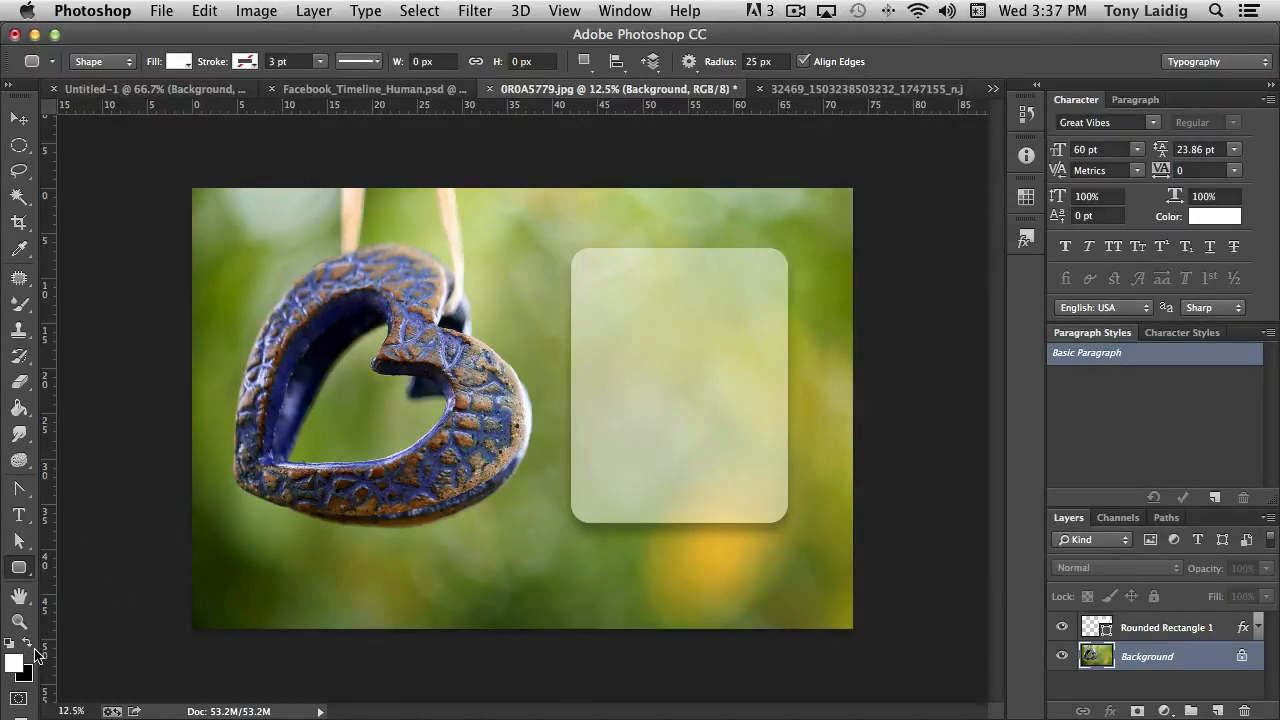
{"action": "left_click", "coordinate": [21, 253]}
{"action": "left_click", "coordinate": [278, 571]}
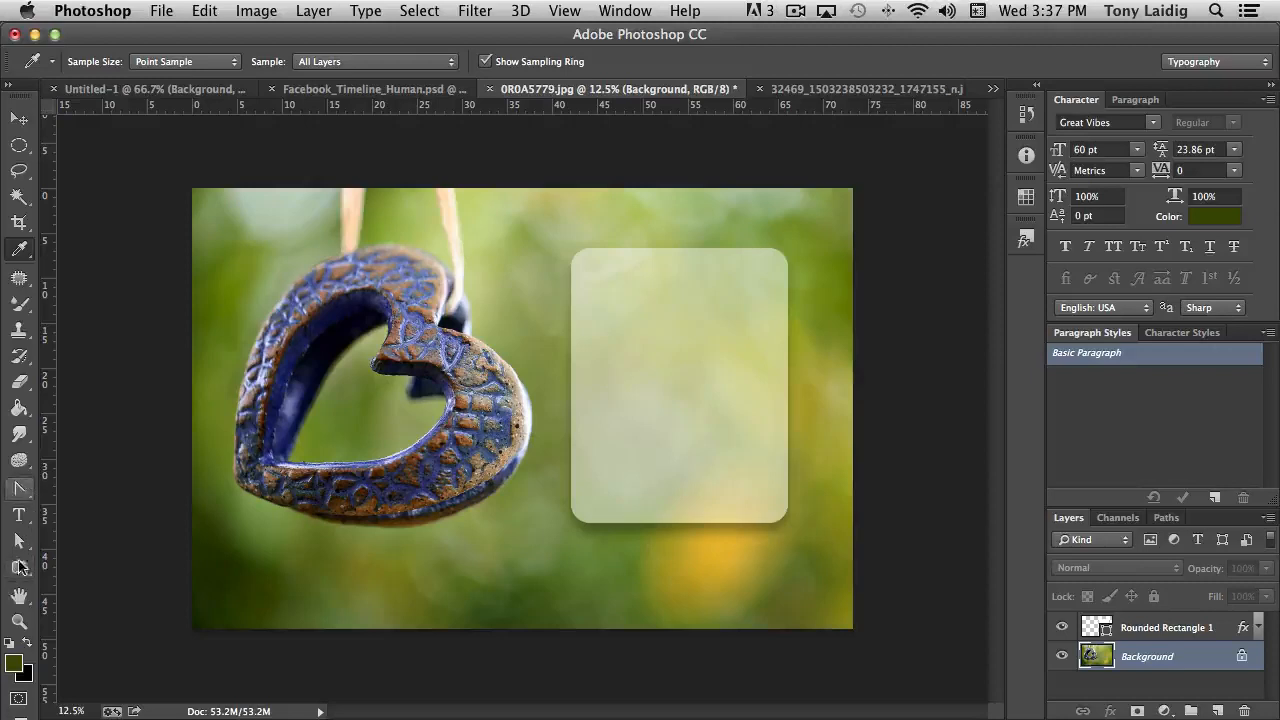
Activate the Type tool and choose Great Vibes as the font.
{"action": "left_click", "coordinate": [20, 515]}
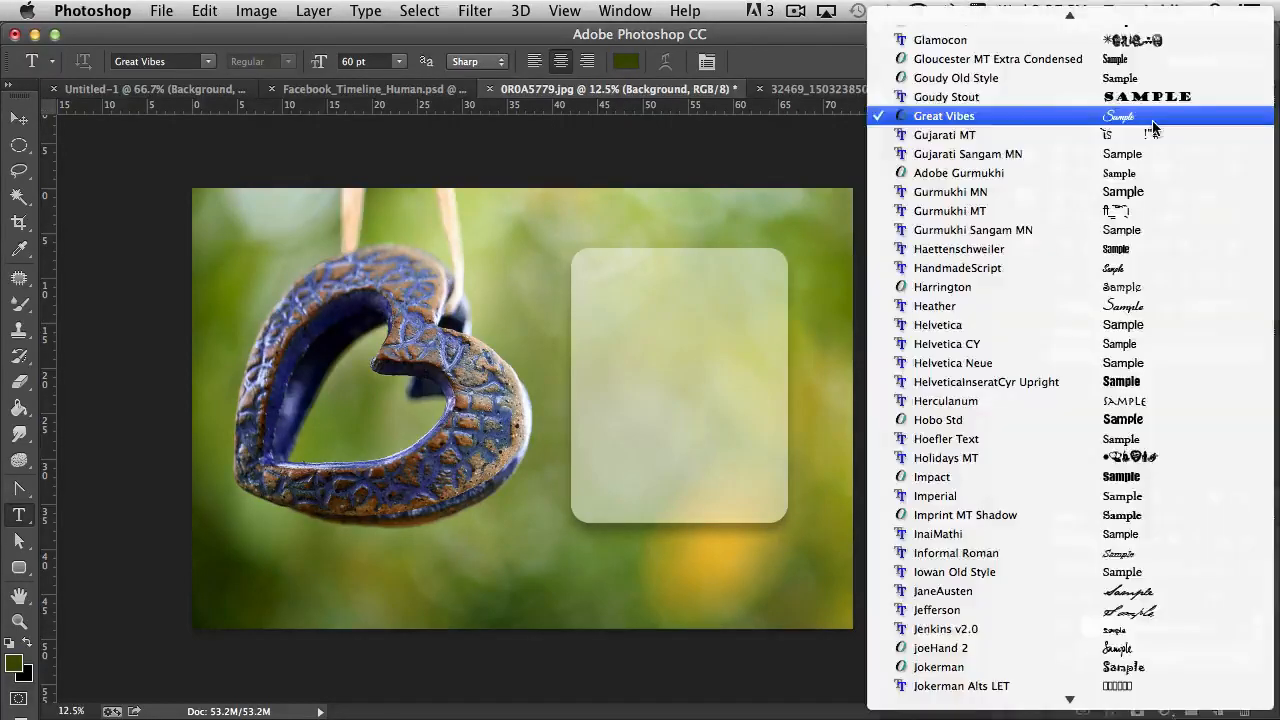
{"action": "left_click", "coordinate": [1152, 122]}
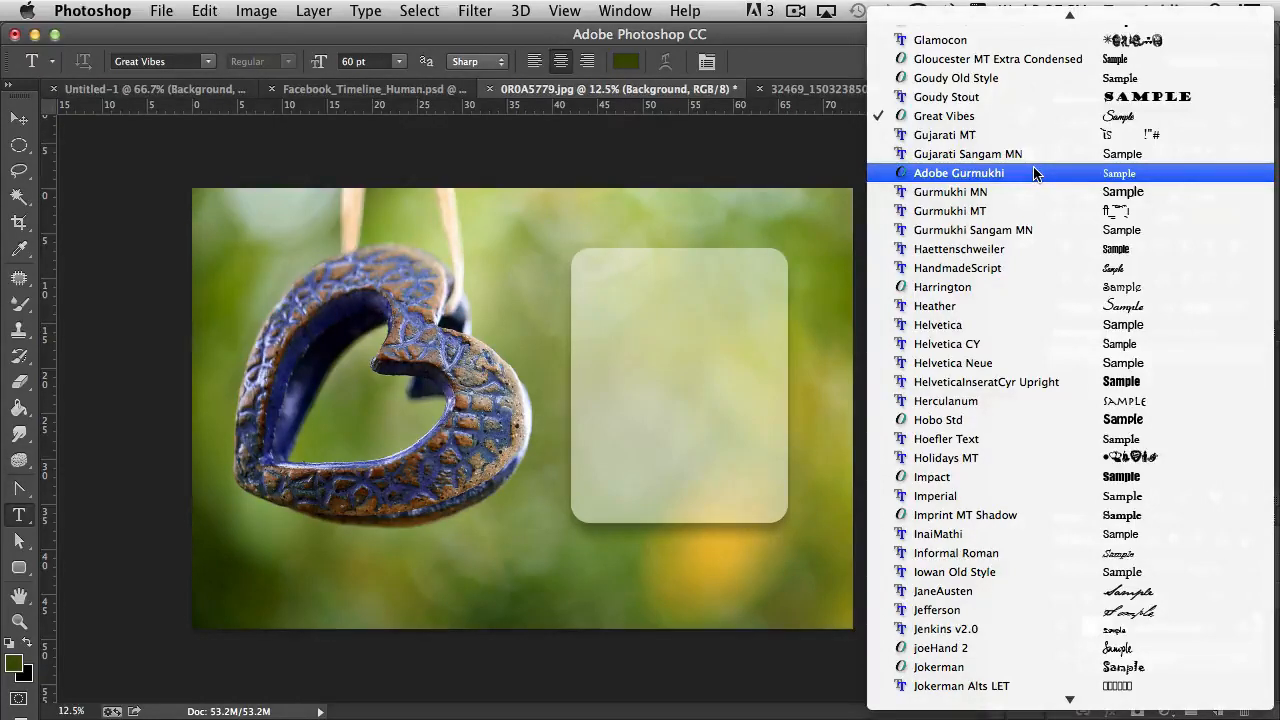
{"action": "scroll", "coordinate": [1035, 175], "scroll_direction": "down", "scroll_amount": 2}
{"action": "scroll", "coordinate": [1036, 176], "scroll_direction": "up", "scroll_amount": 5}
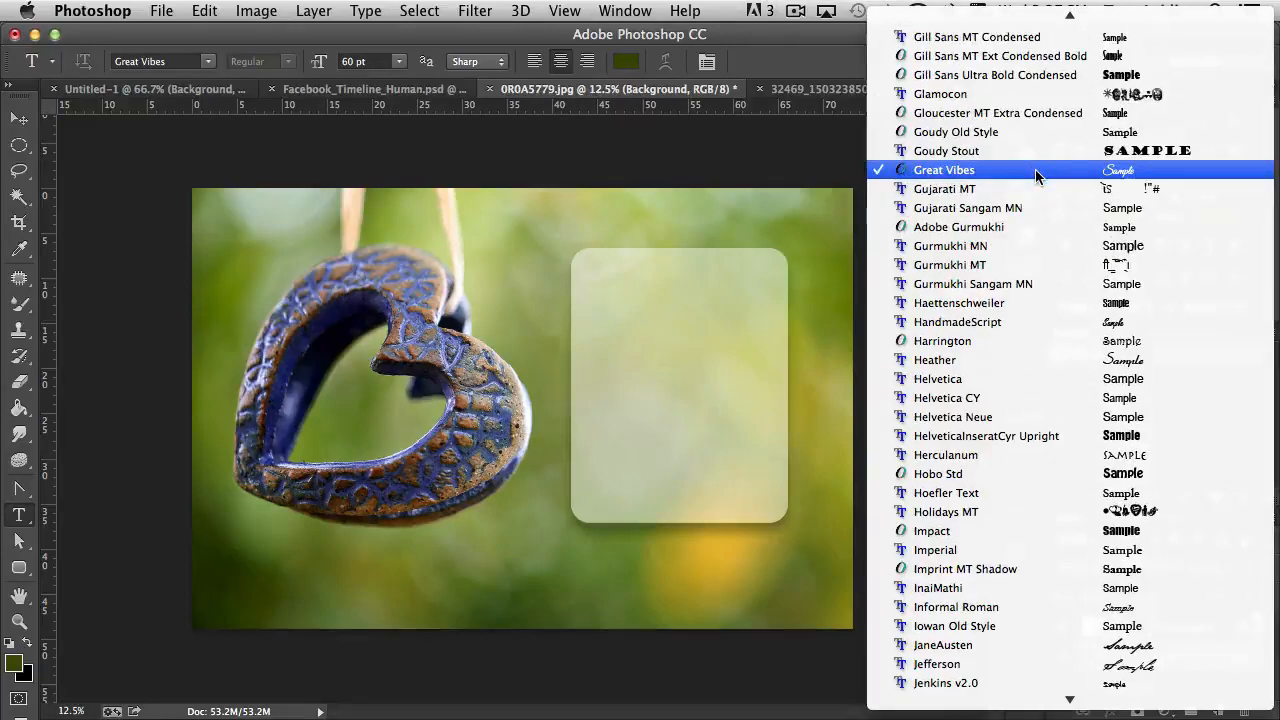
{"action": "left_click", "coordinate": [960, 172]}
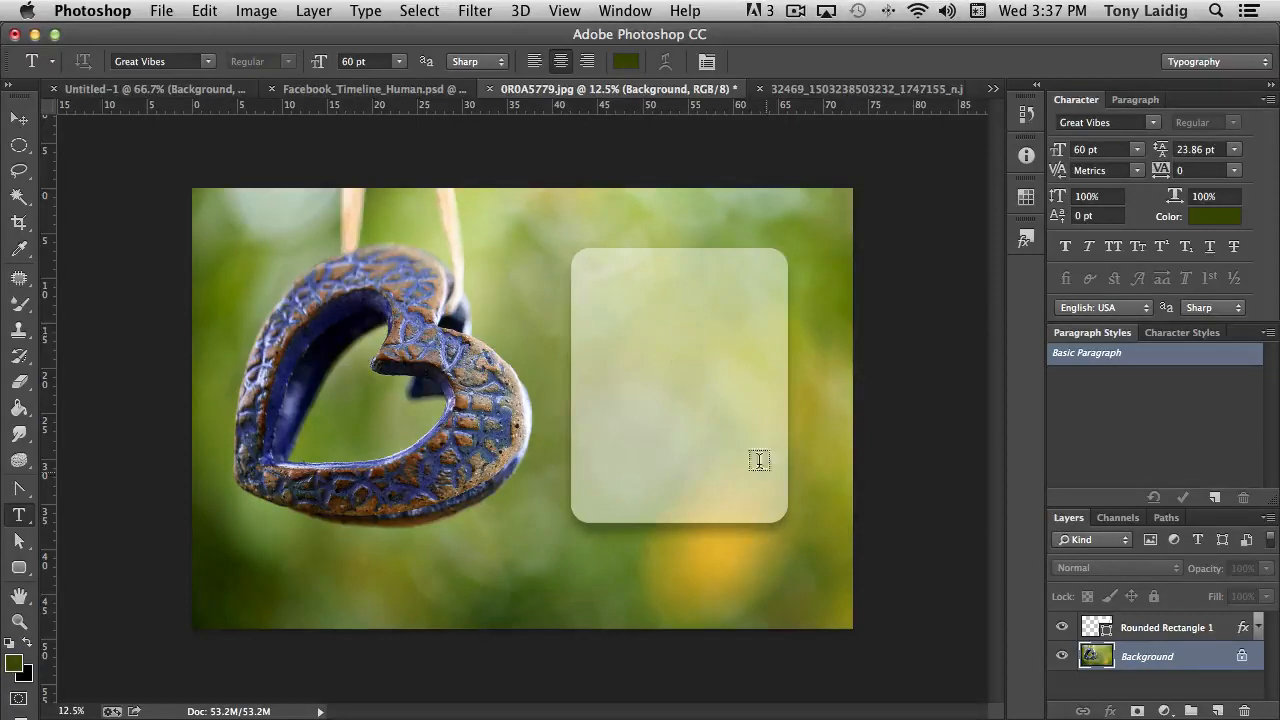
With the rounded rectangle's layer selected, add an empty text layer bounded by the shape.
{"action": "left_click", "coordinate": [1142, 632]}
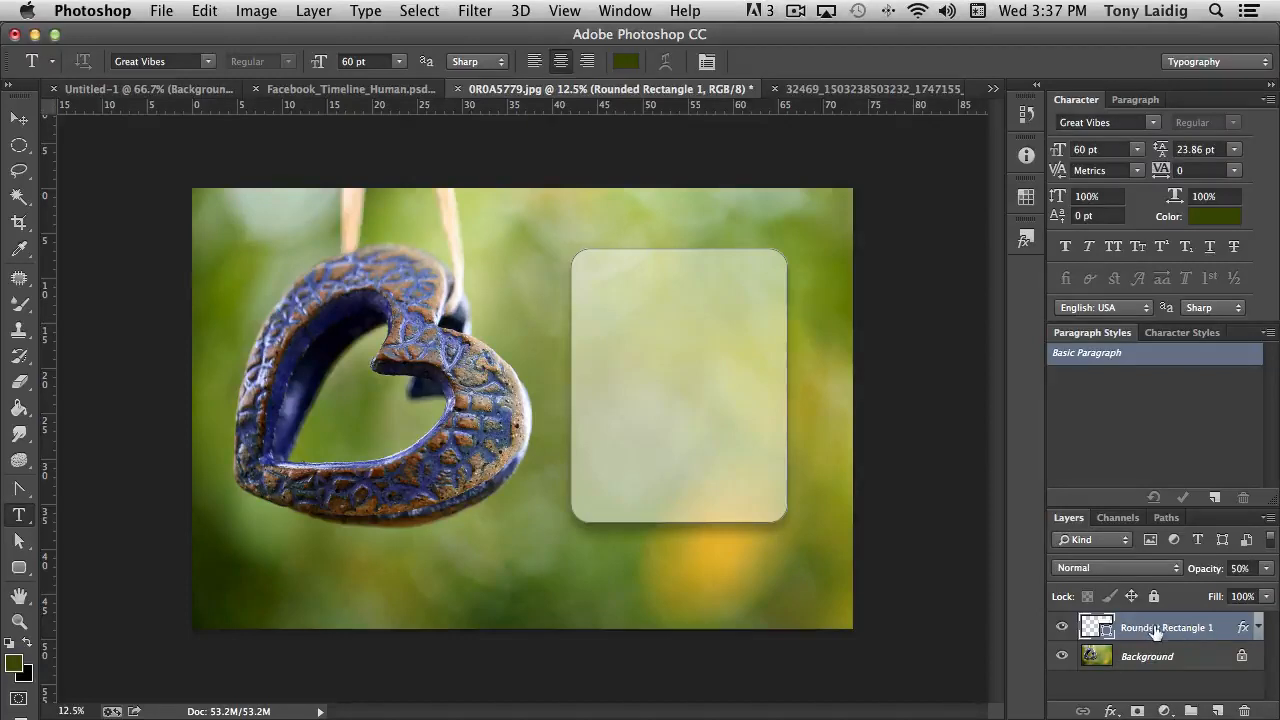
{"action": "left_click", "coordinate": [677, 309]}
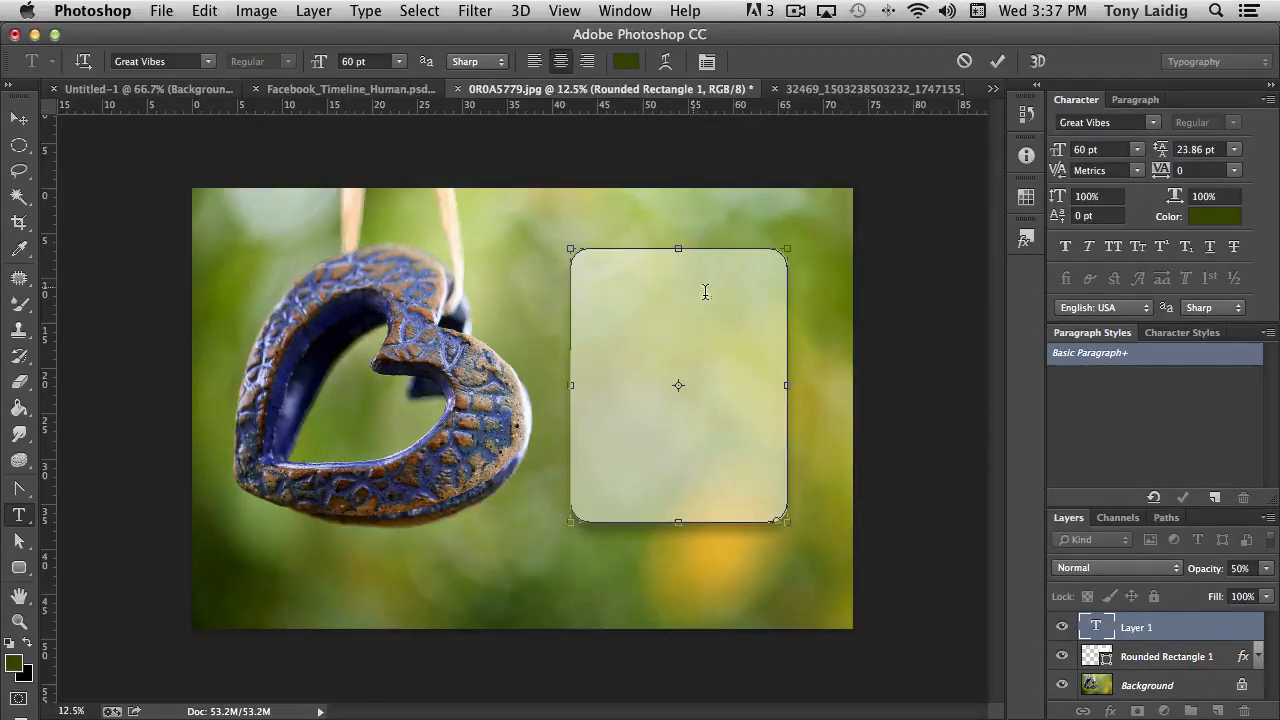
{"action": "left_click", "coordinate": [1152, 661]}
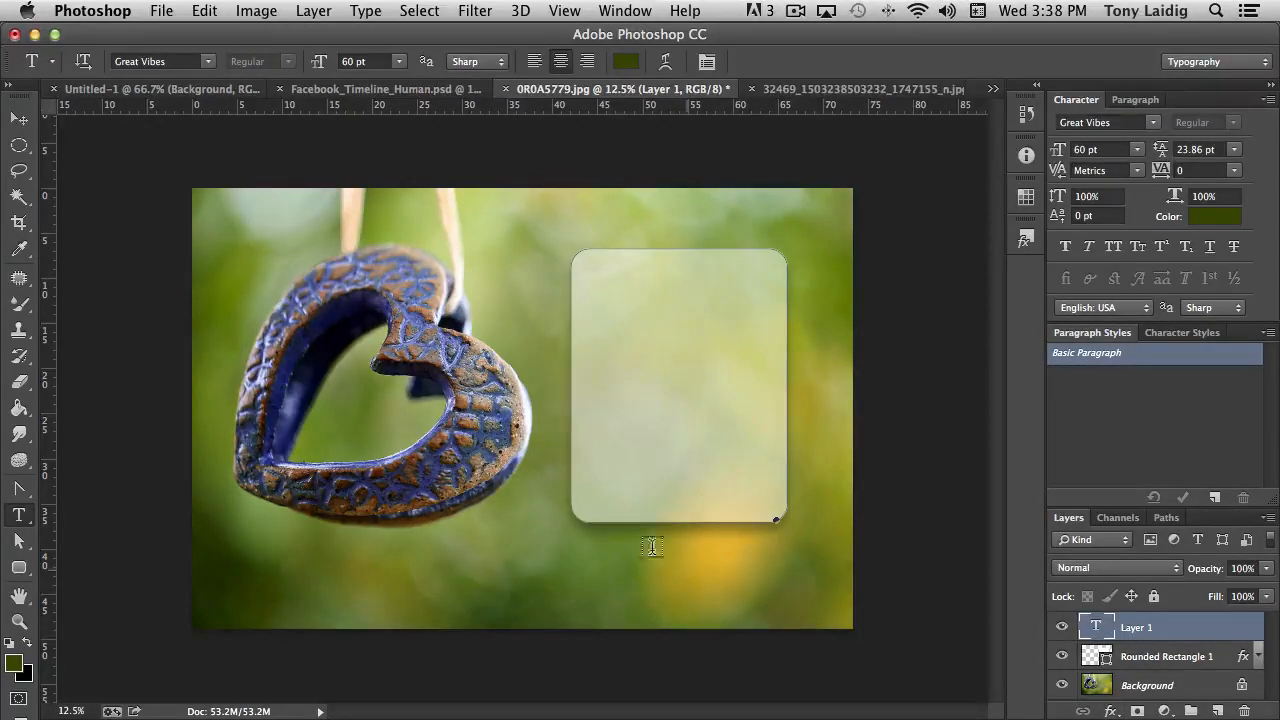
{"action": "left_click", "coordinate": [1179, 659]}
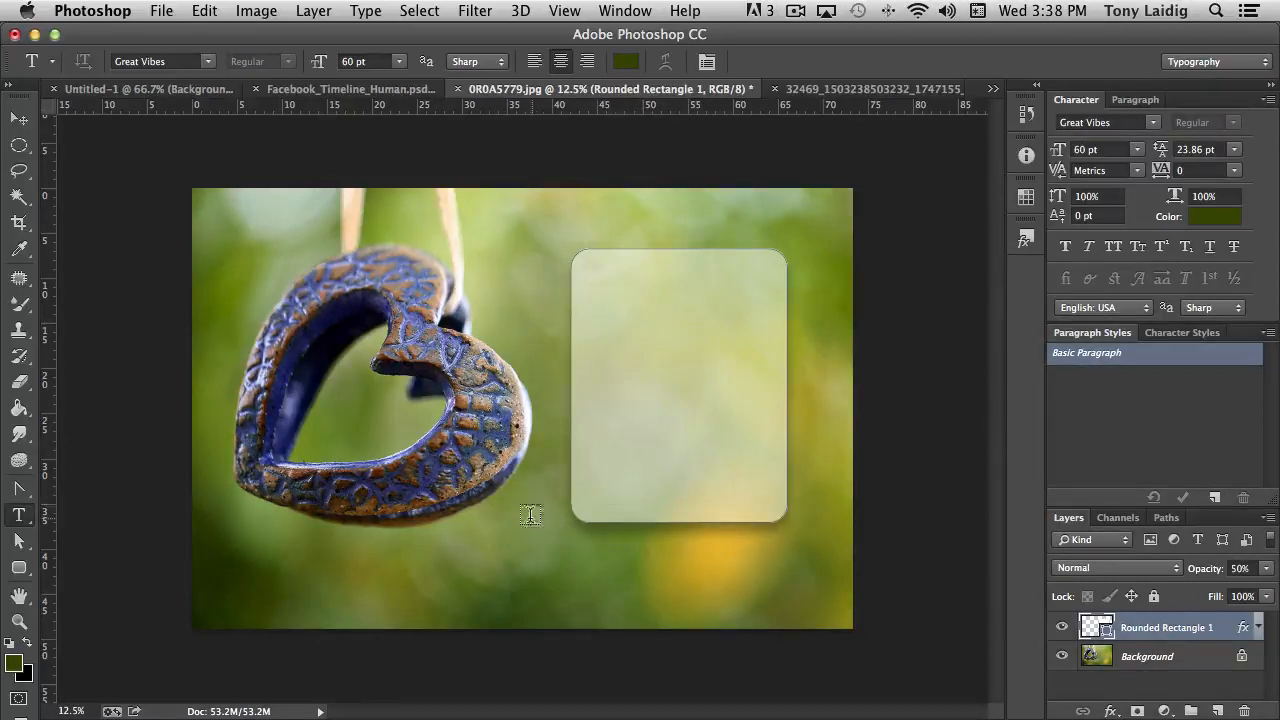
{"action": "left_click", "coordinate": [496, 291]}
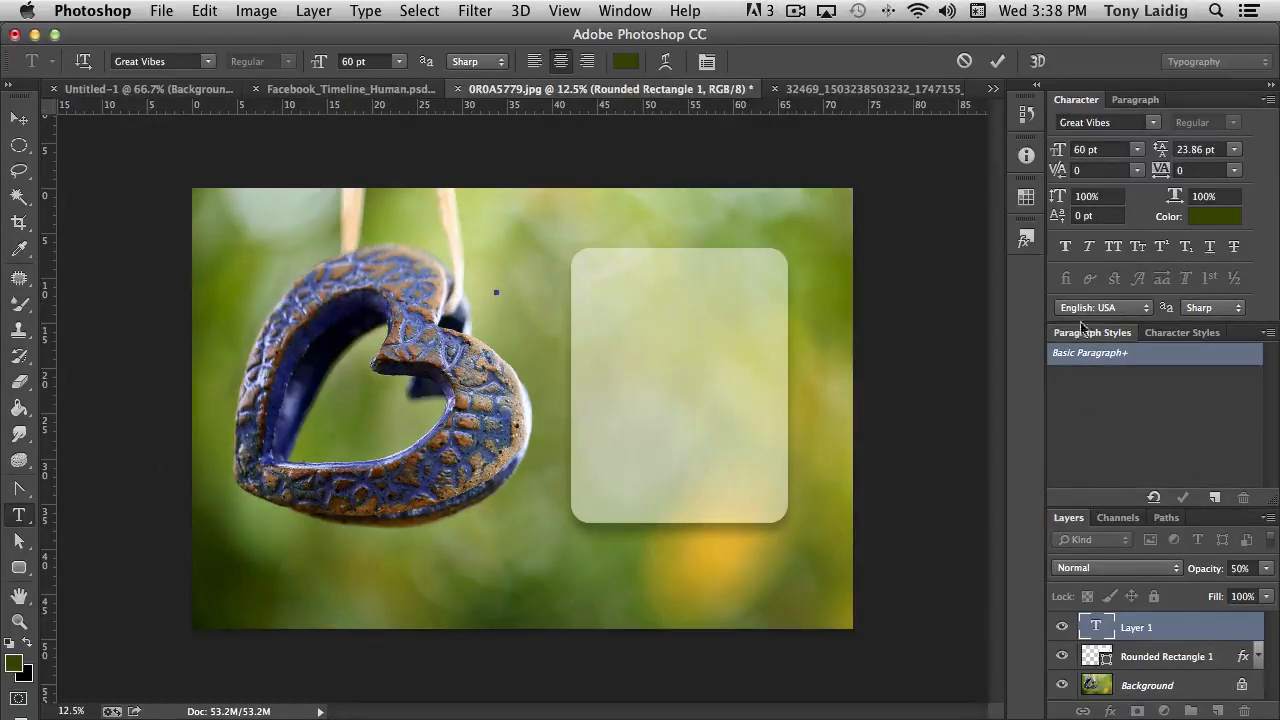
{"action": "left_click", "coordinate": [1026, 114]}
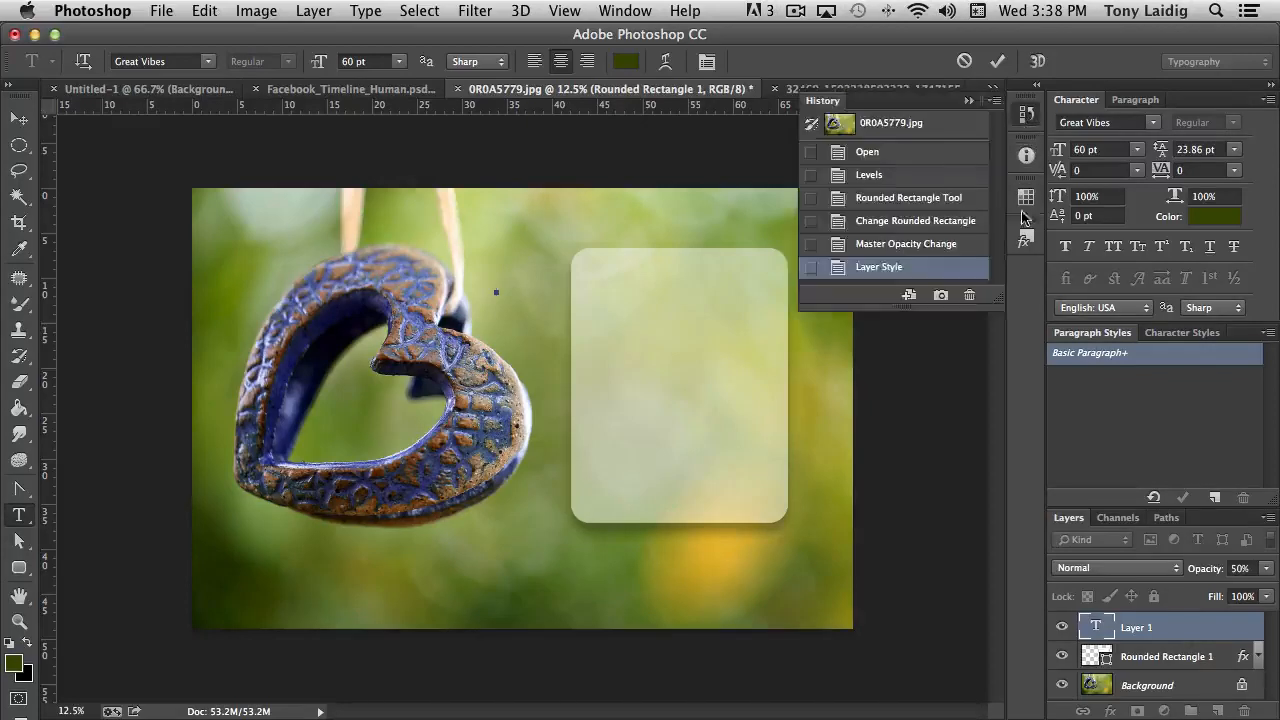
{"action": "left_click", "coordinate": [916, 262]}
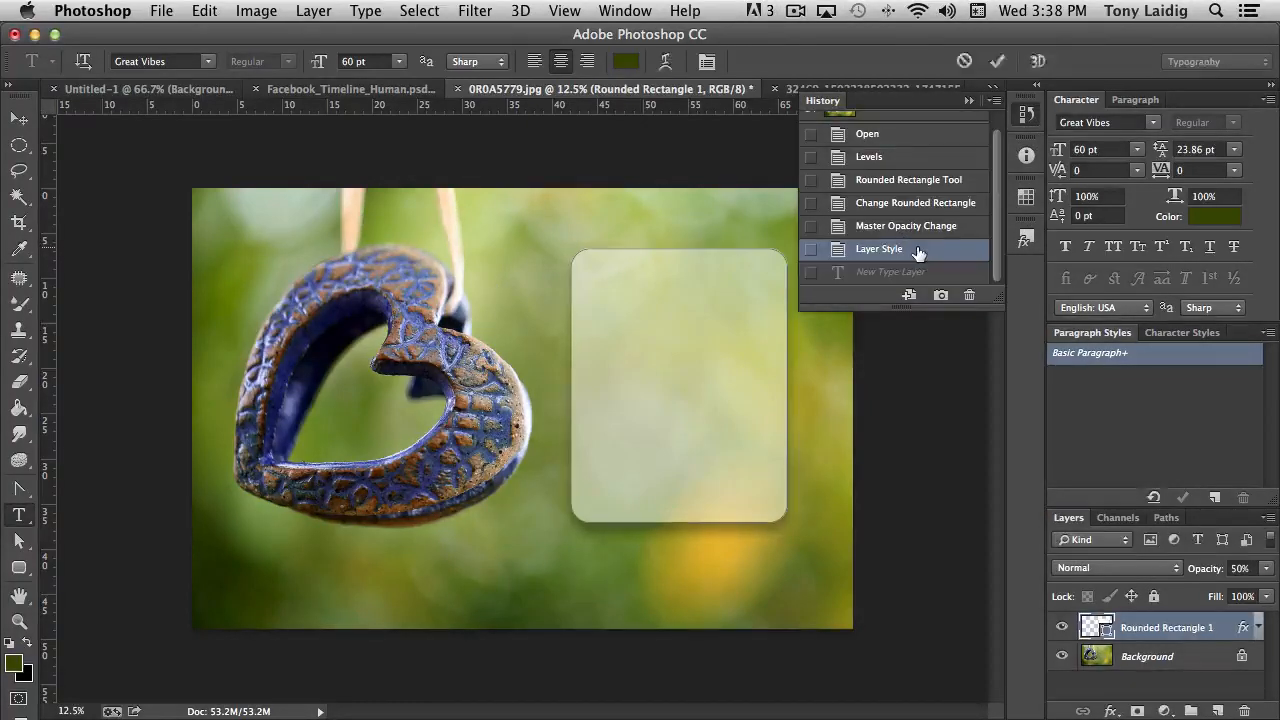
{"action": "left_click", "coordinate": [1026, 114]}
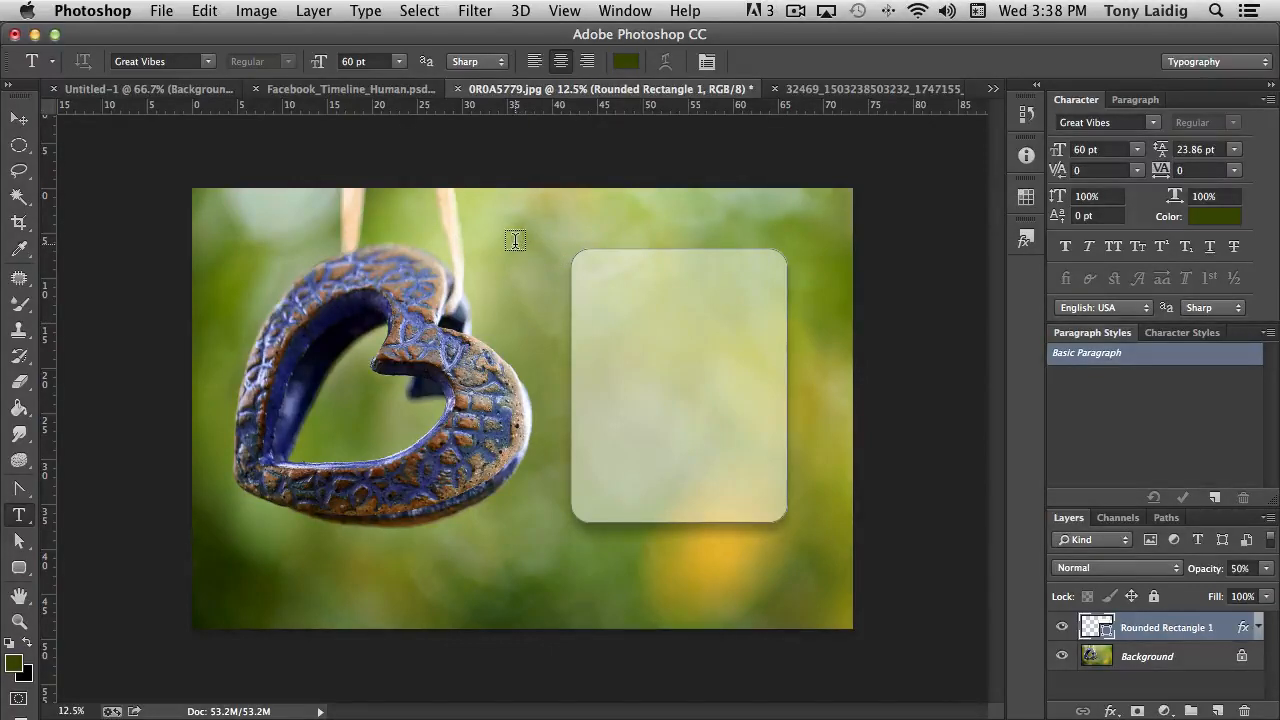
{"action": "left_click_drag", "start_coordinate": [515, 247], "coordinate": [557, 321]}
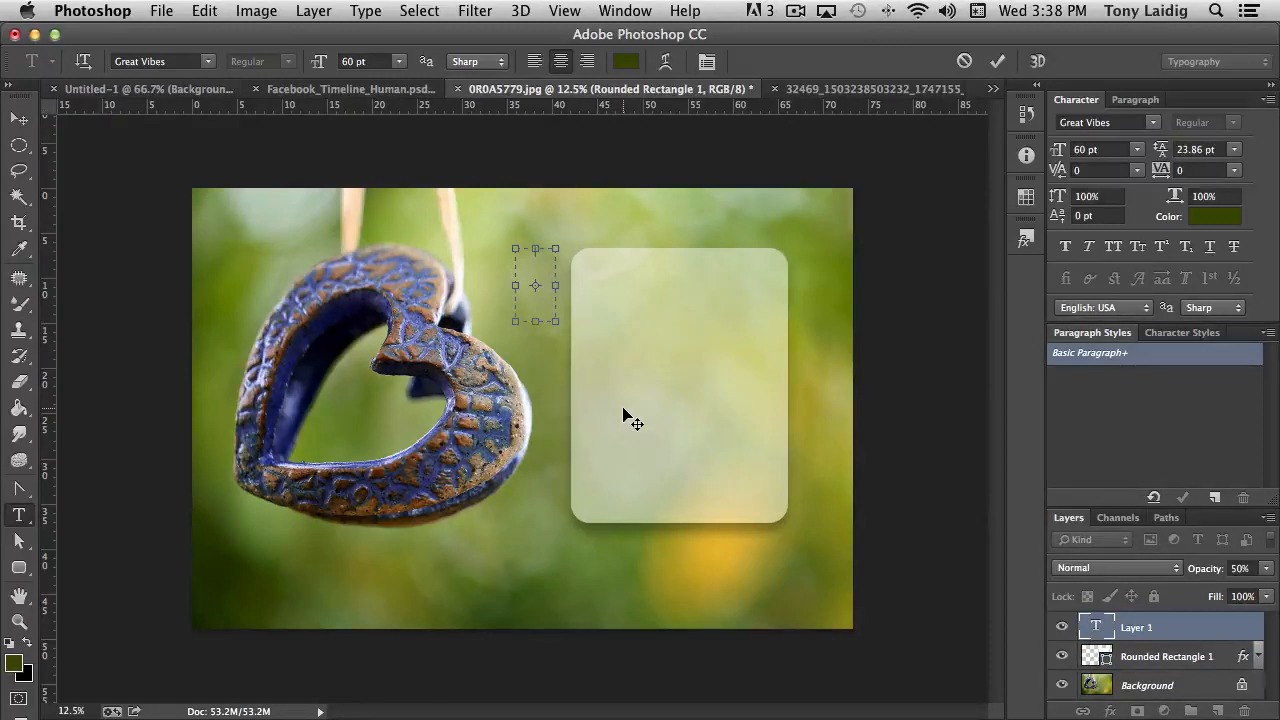
Revert the document to the Master Opacity Change history state and select the Background layer.
{"action": "left_click", "coordinate": [1026, 114]}
{"action": "left_click", "coordinate": [876, 225]}
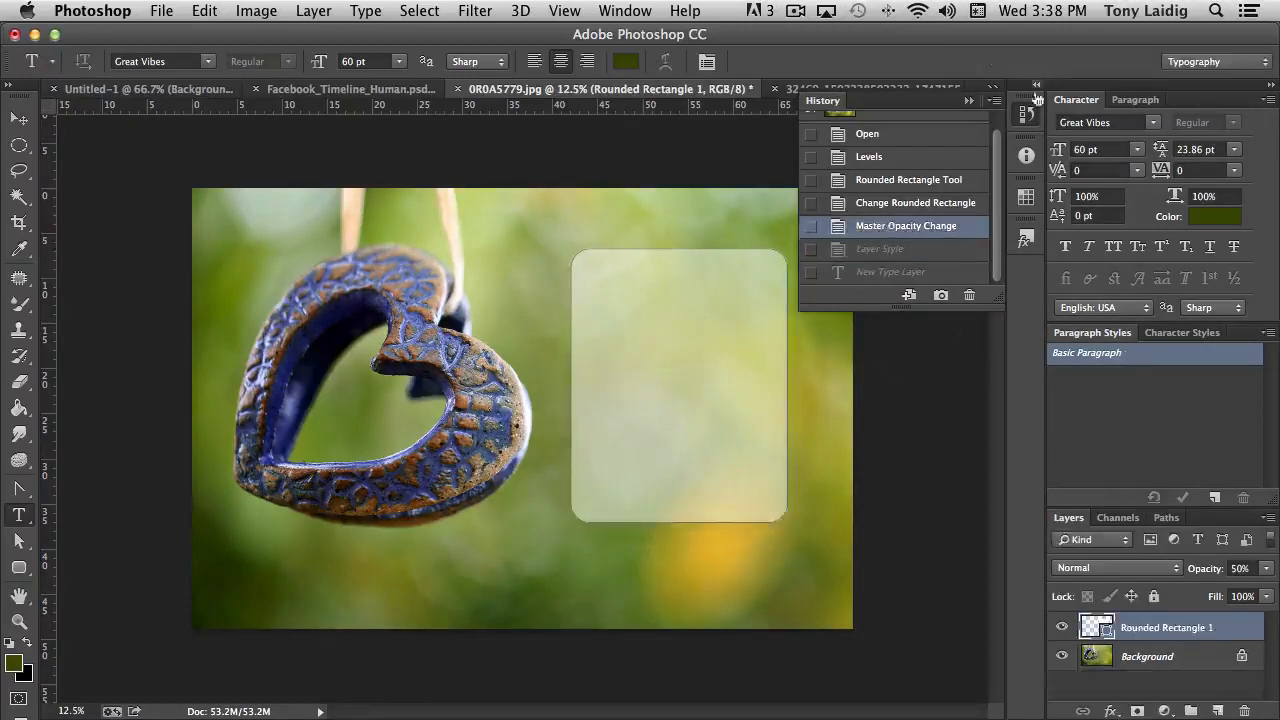
{"action": "left_click", "coordinate": [1025, 116]}
{"action": "left_click", "coordinate": [1146, 658]}
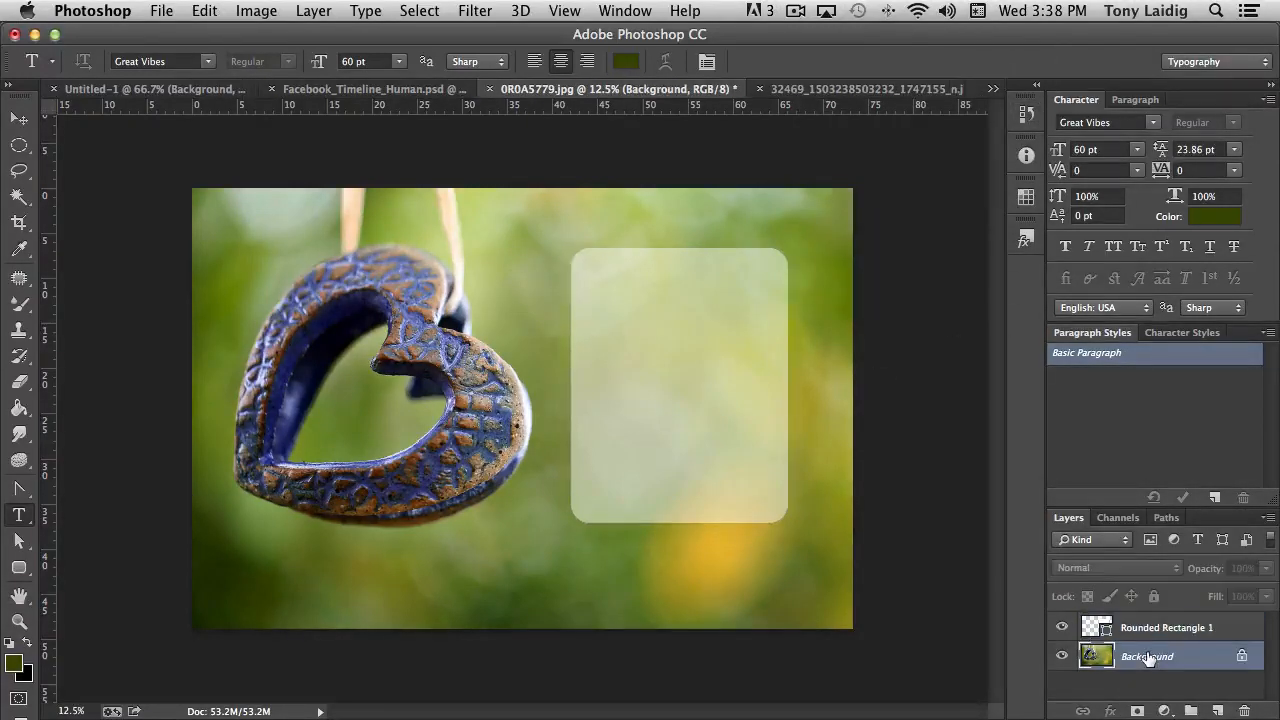
Add the text "Love Never Fails!" near the upper-left corner of the rounded rectangle and commit it.
{"action": "left_click", "coordinate": [609, 276]}
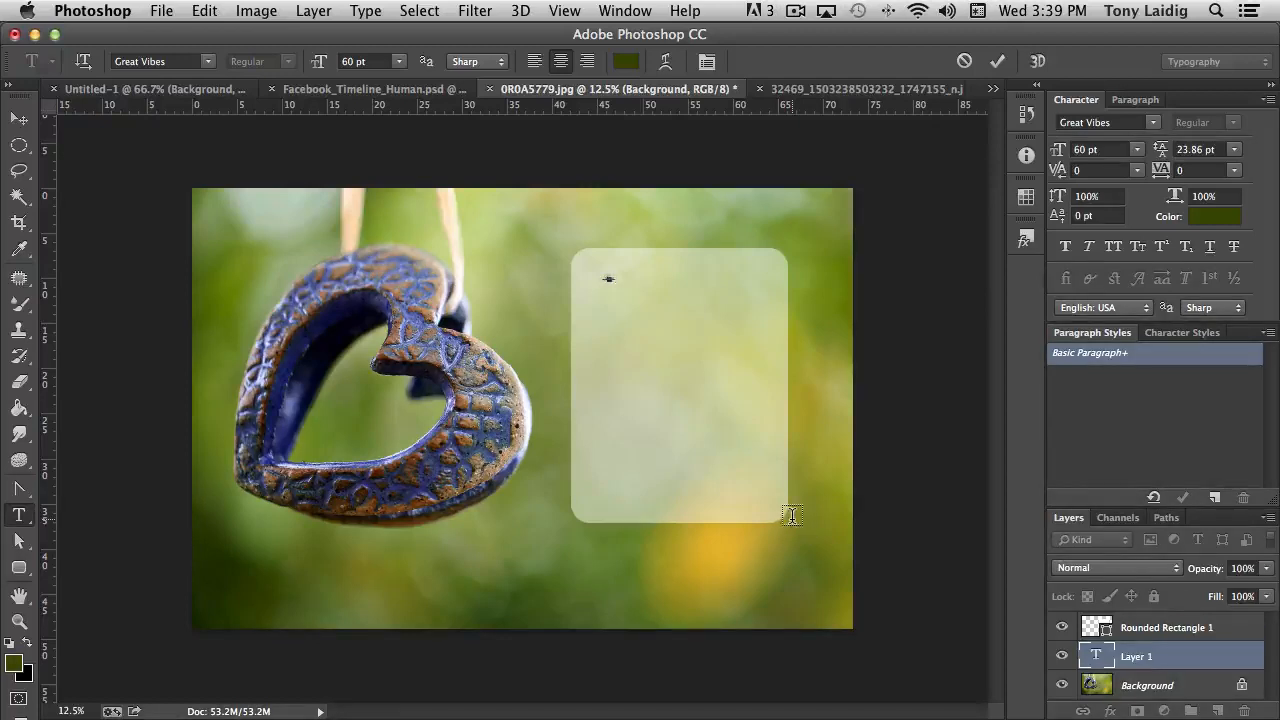
{"action": "type", "text": "is patient,"}
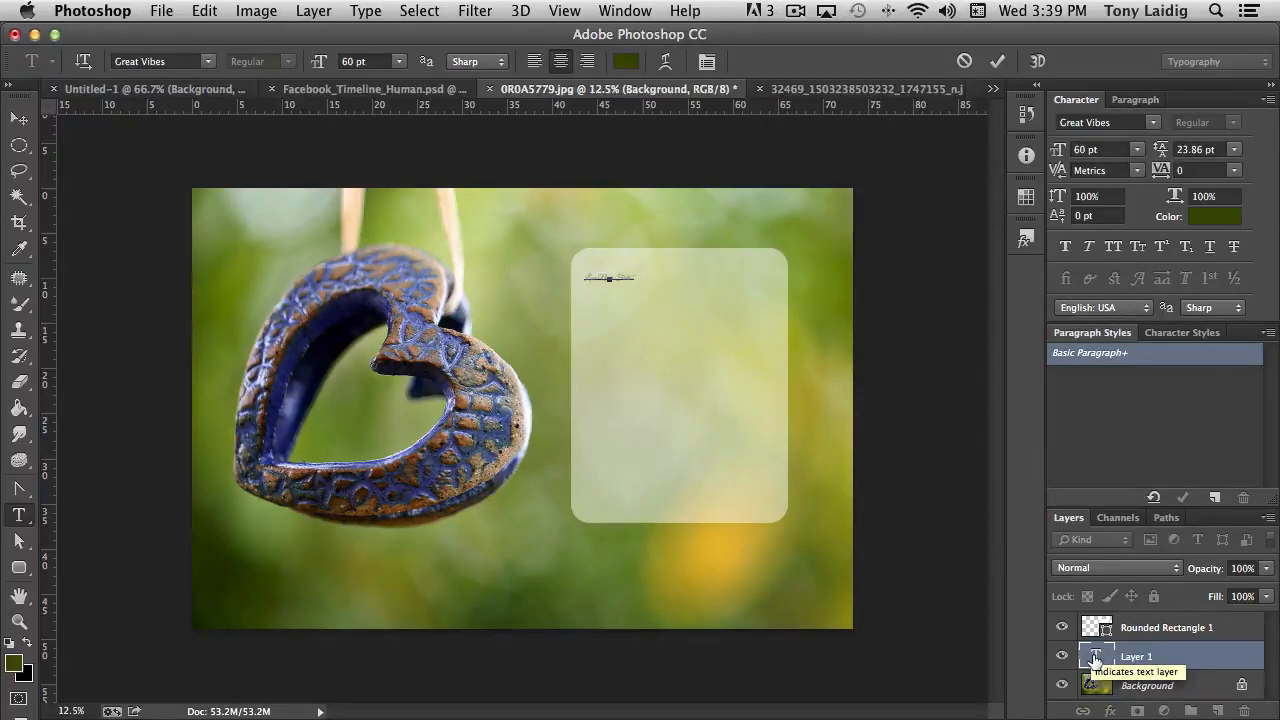
{"action": "left_click", "coordinate": [1095, 658]}
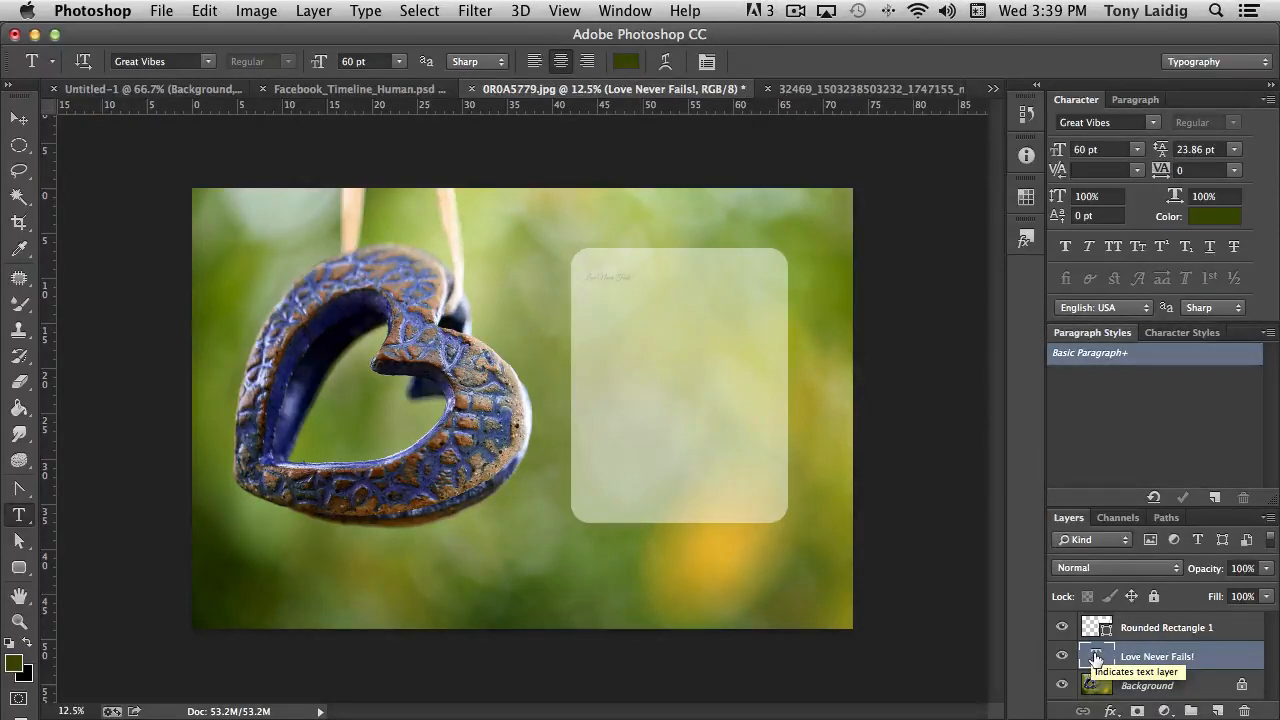
Select all of the "Love Never Fails!" text and set its size to 200 pt.
{"action": "double_click", "coordinate": [1095, 658]}
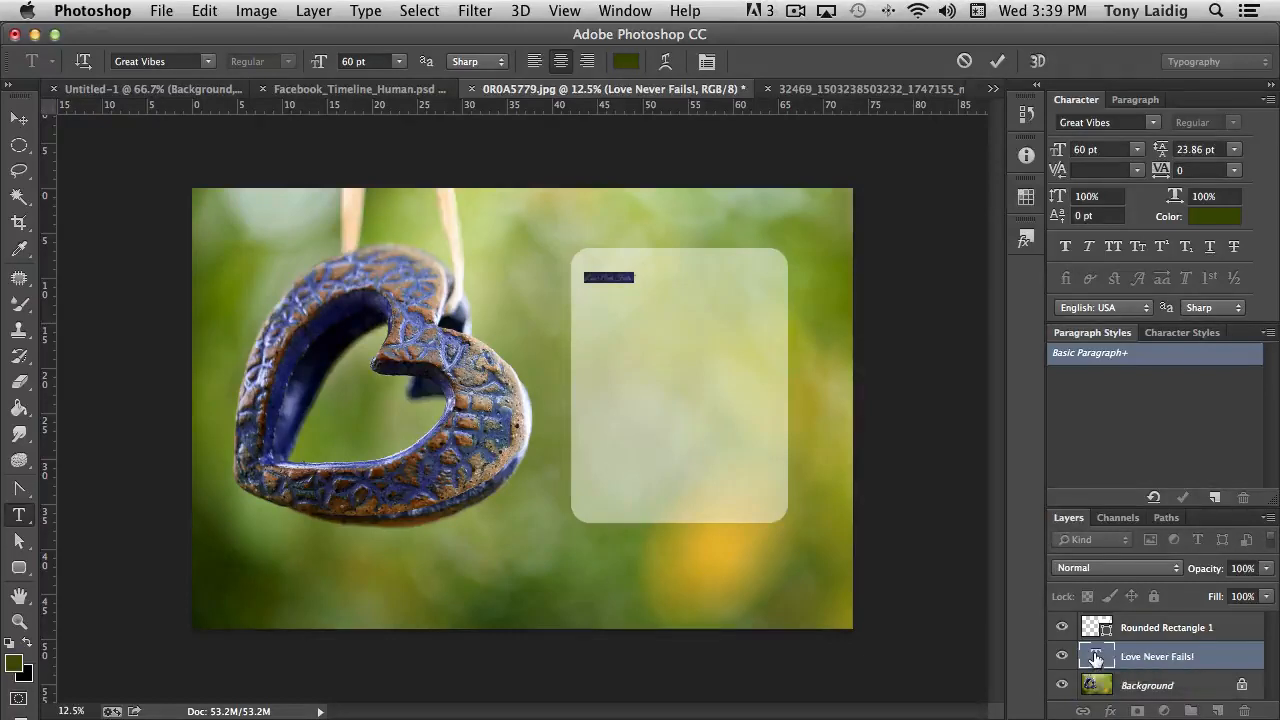
{"action": "left_click", "coordinate": [1137, 149]}
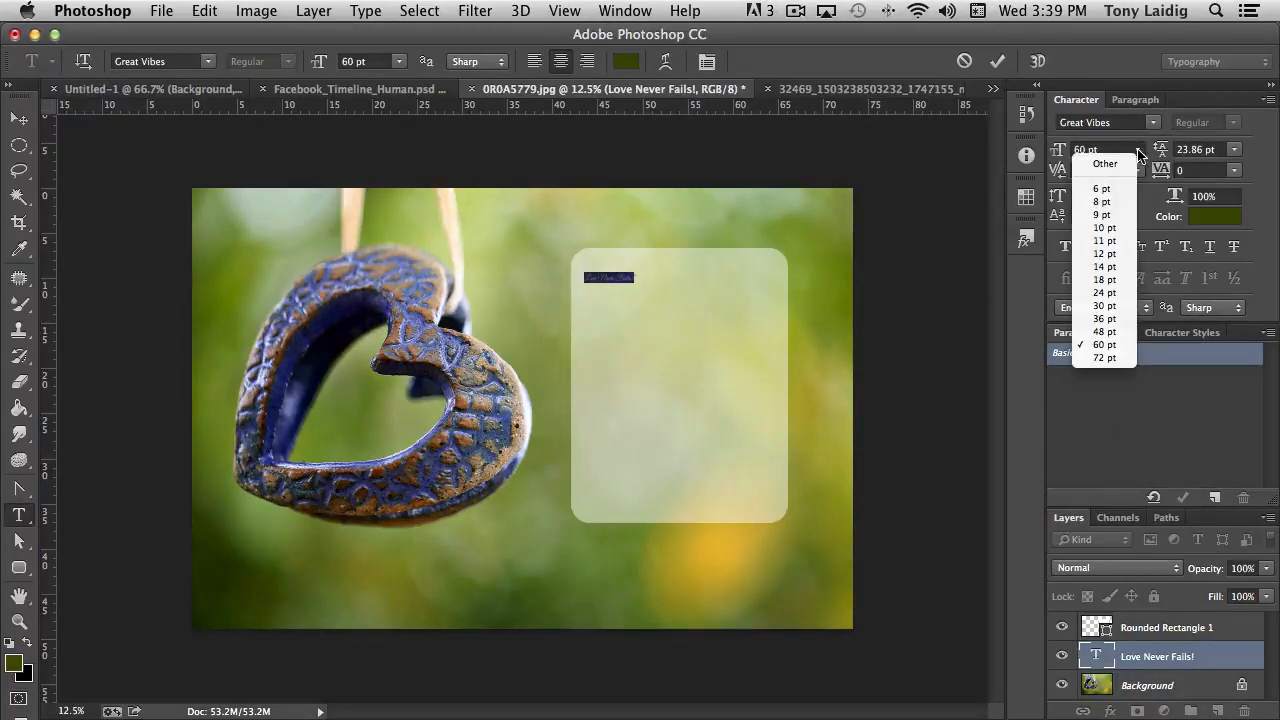
{"action": "left_click", "coordinate": [1104, 357]}
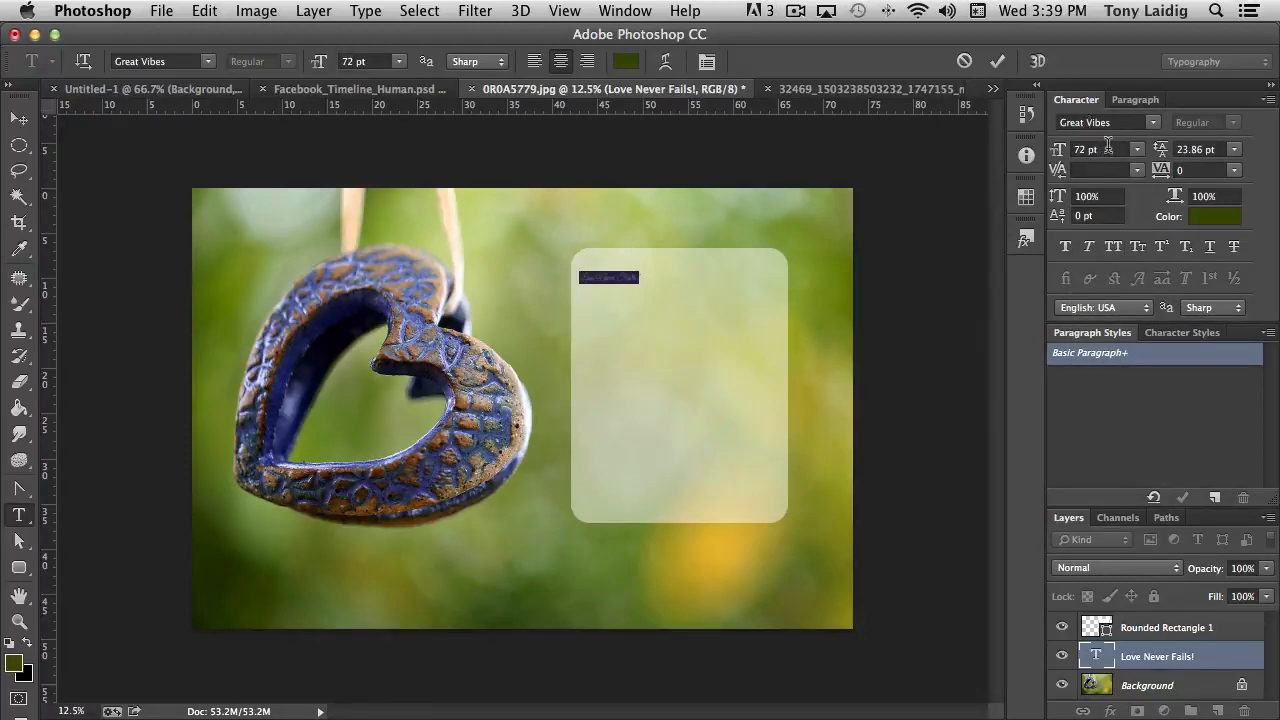
{"action": "left_click", "coordinate": [1095, 149]}
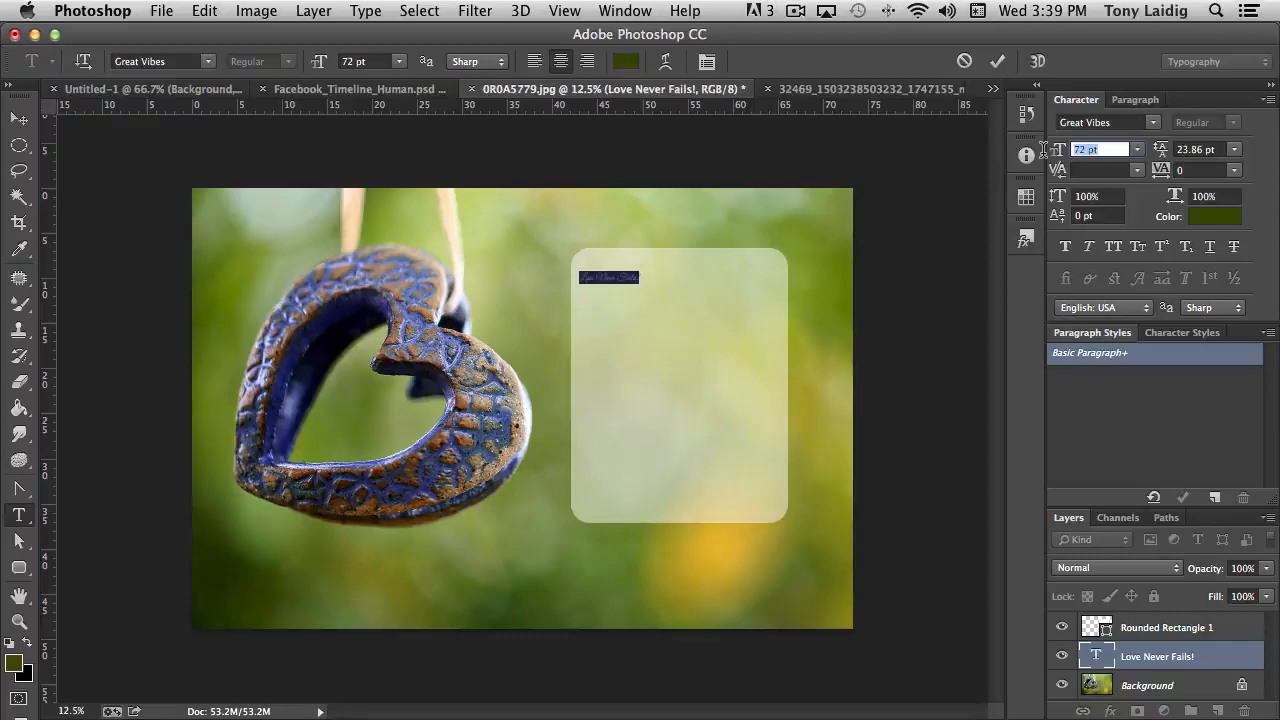
{"action": "type", "text": "200"}
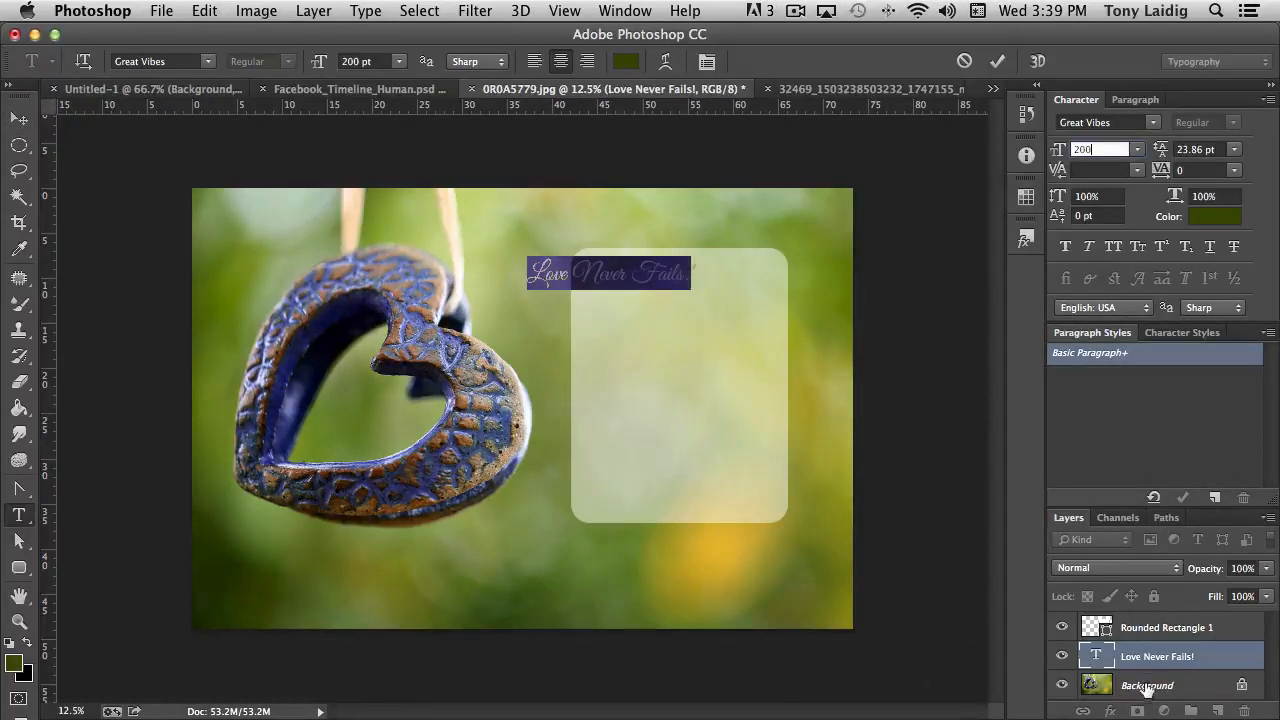
{"action": "key", "text": "ctrl+Return"}
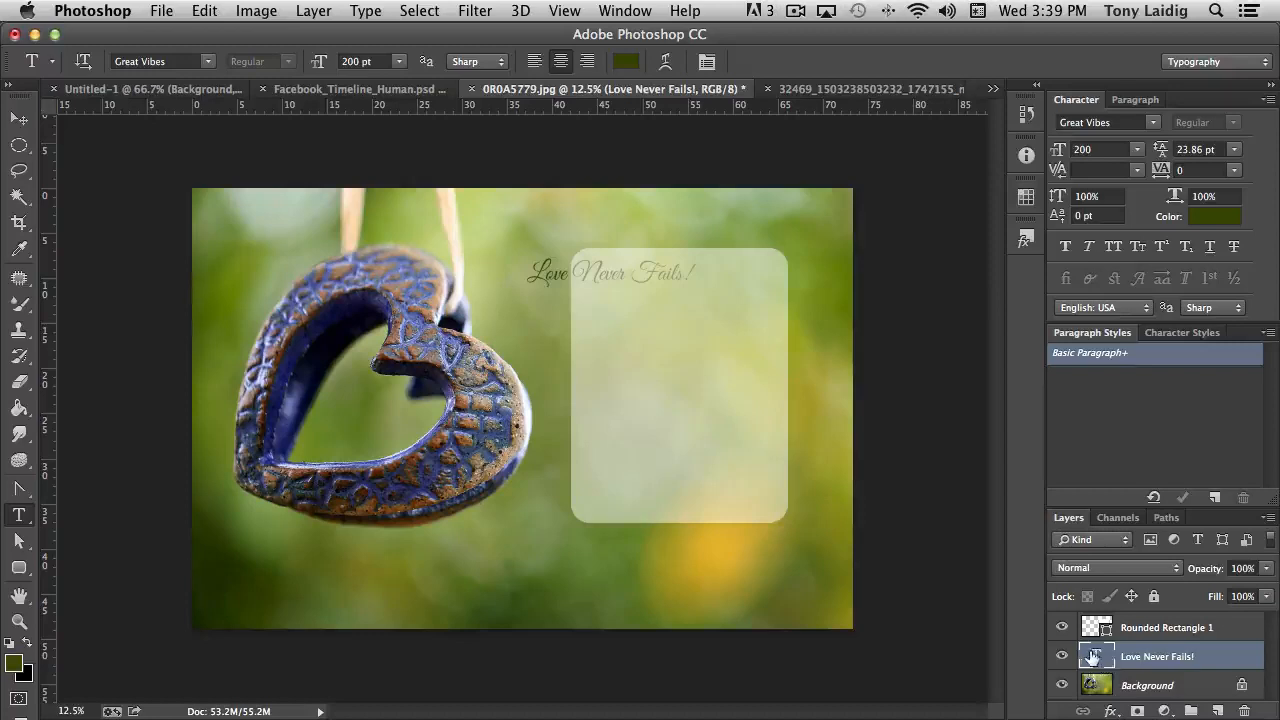
Place the text layer above the Rounded Rectangle 1 layer and move the text to the lower part of the rectangle.
{"action": "mouse_move", "coordinate": [1097, 660]}
{"action": "left_mouse_down"}
{"action": "mouse_move", "coordinate": [1100, 622]}
{"action": "mouse_move", "coordinate": [1100, 672]}
{"action": "left_mouse_up"}
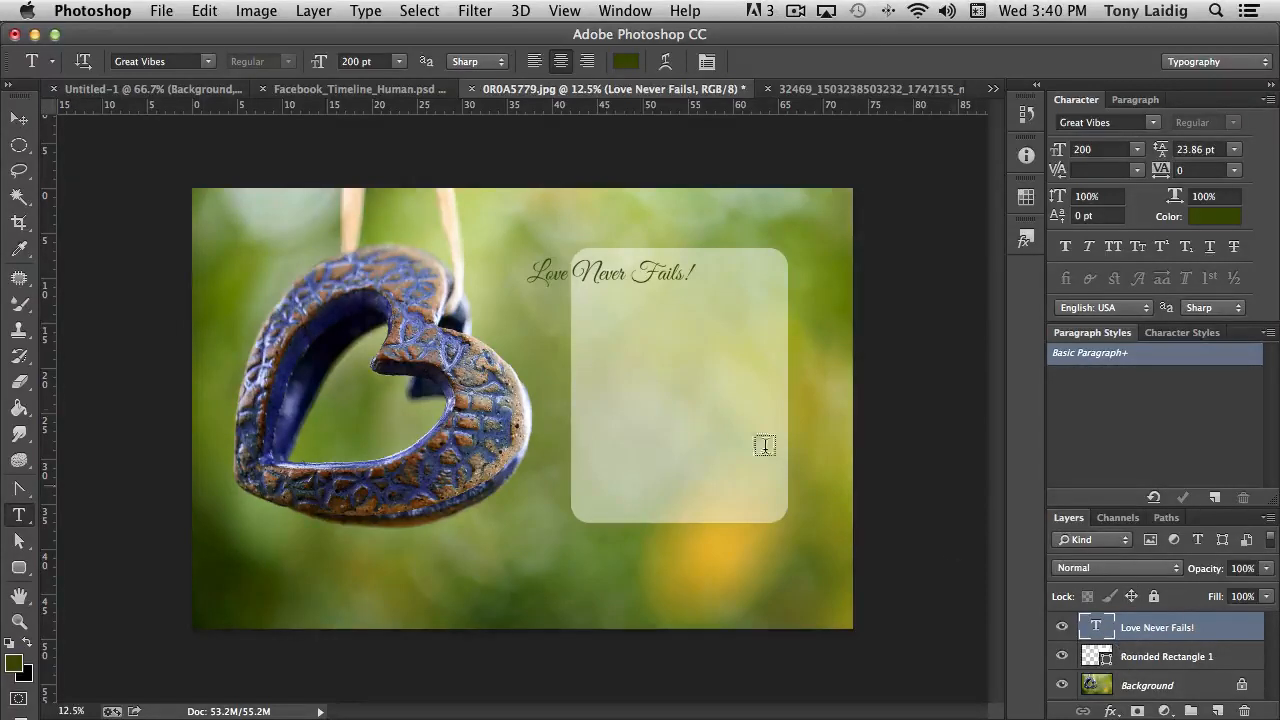
{"action": "left_click", "coordinate": [19, 119]}
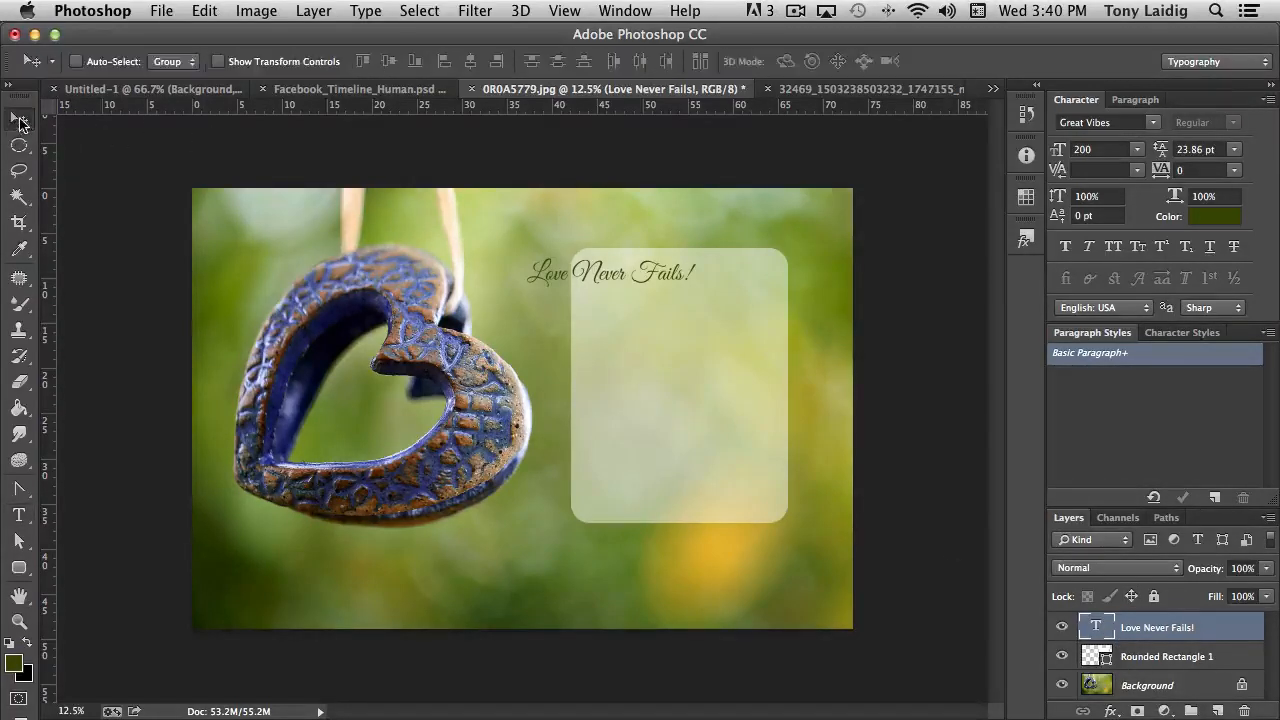
{"action": "left_click_drag", "start_coordinate": [607, 279], "coordinate": [668, 494]}
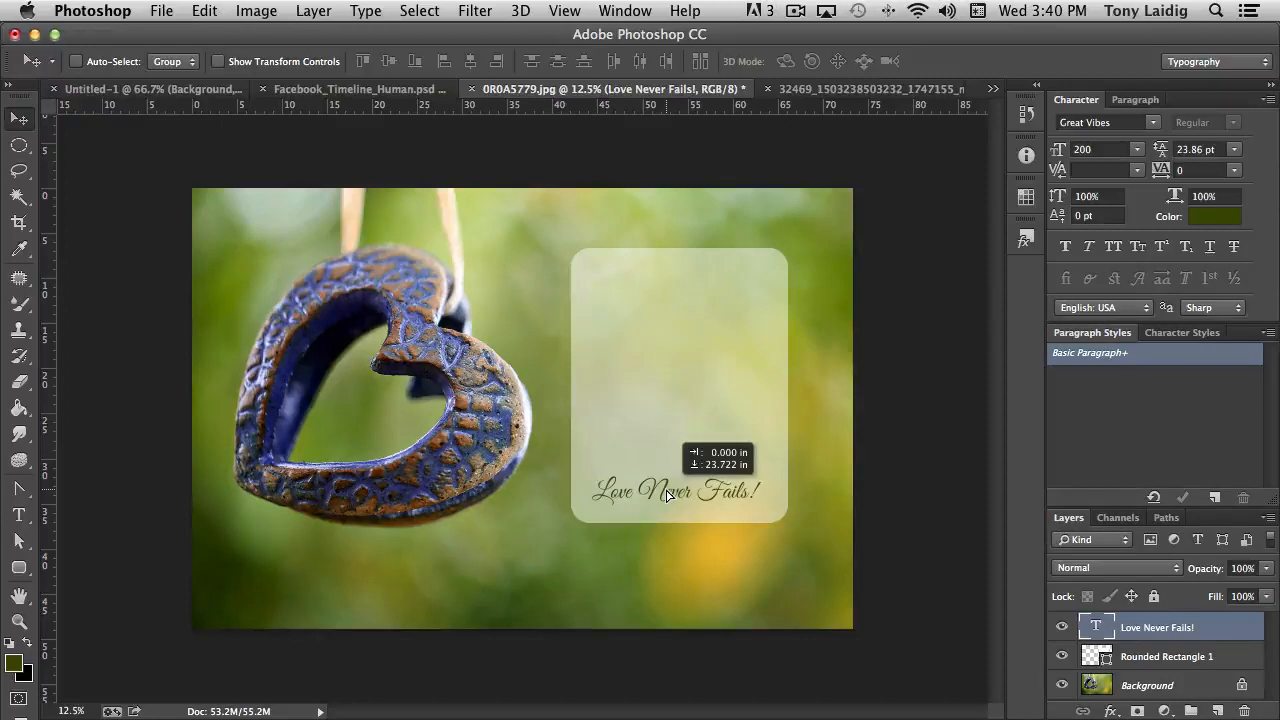
{"action": "left_click_drag", "start_coordinate": [668, 494], "coordinate": [668, 494]}
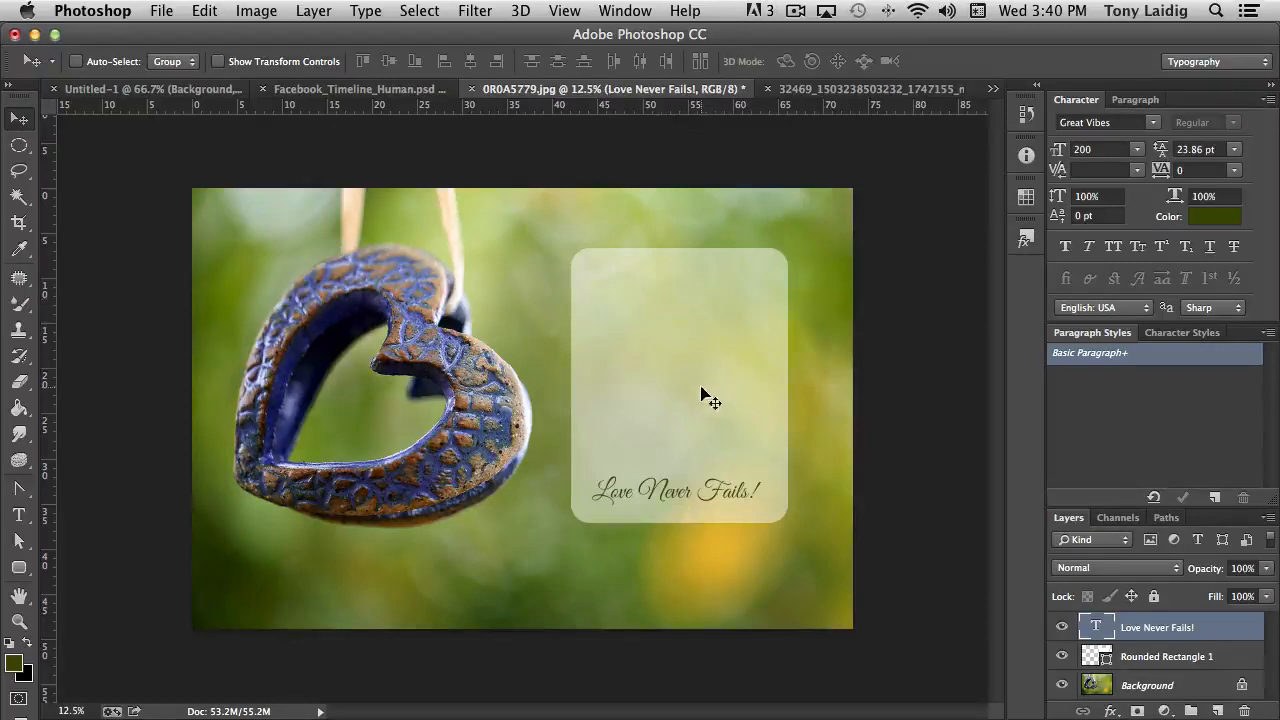
Select the whole "Love Never Fails!" text and set its size to 500 pt.
{"action": "double_click", "coordinate": [1098, 627]}
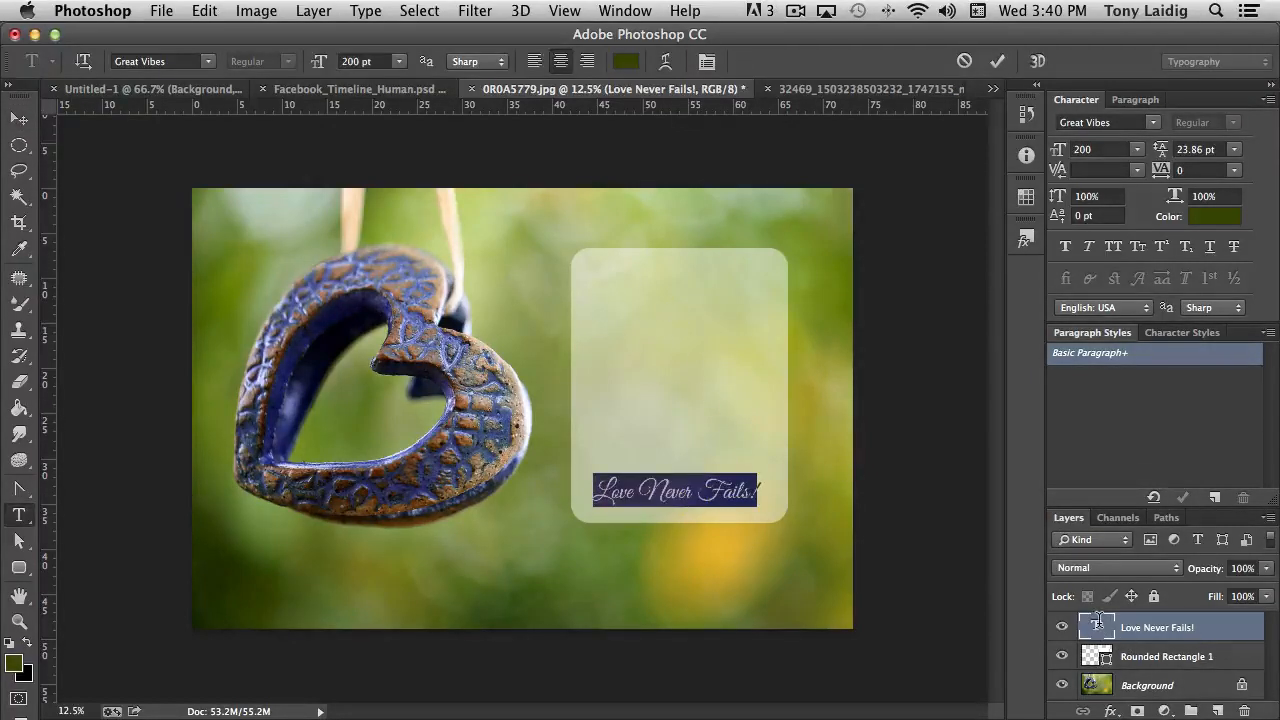
{"action": "left_click_drag", "start_coordinate": [1120, 149], "coordinate": [1030, 145]}
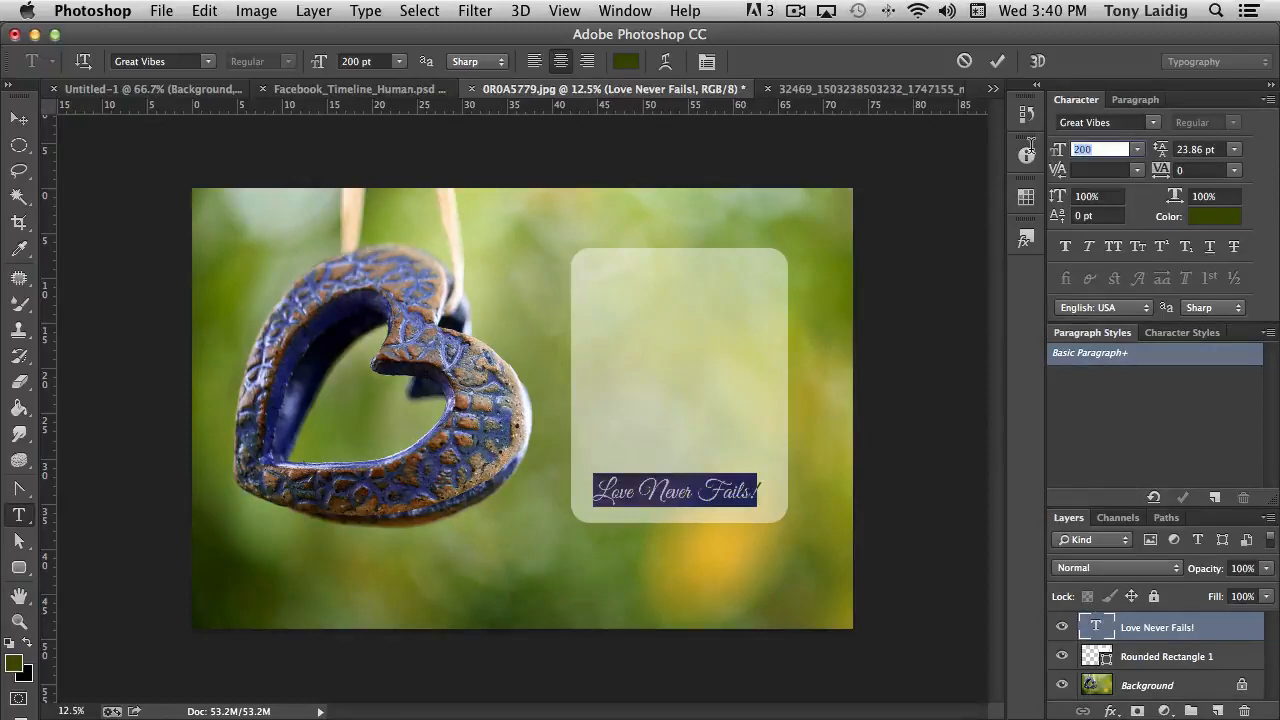
{"action": "type", "text": "400"}
{"action": "key", "text": "Return"}
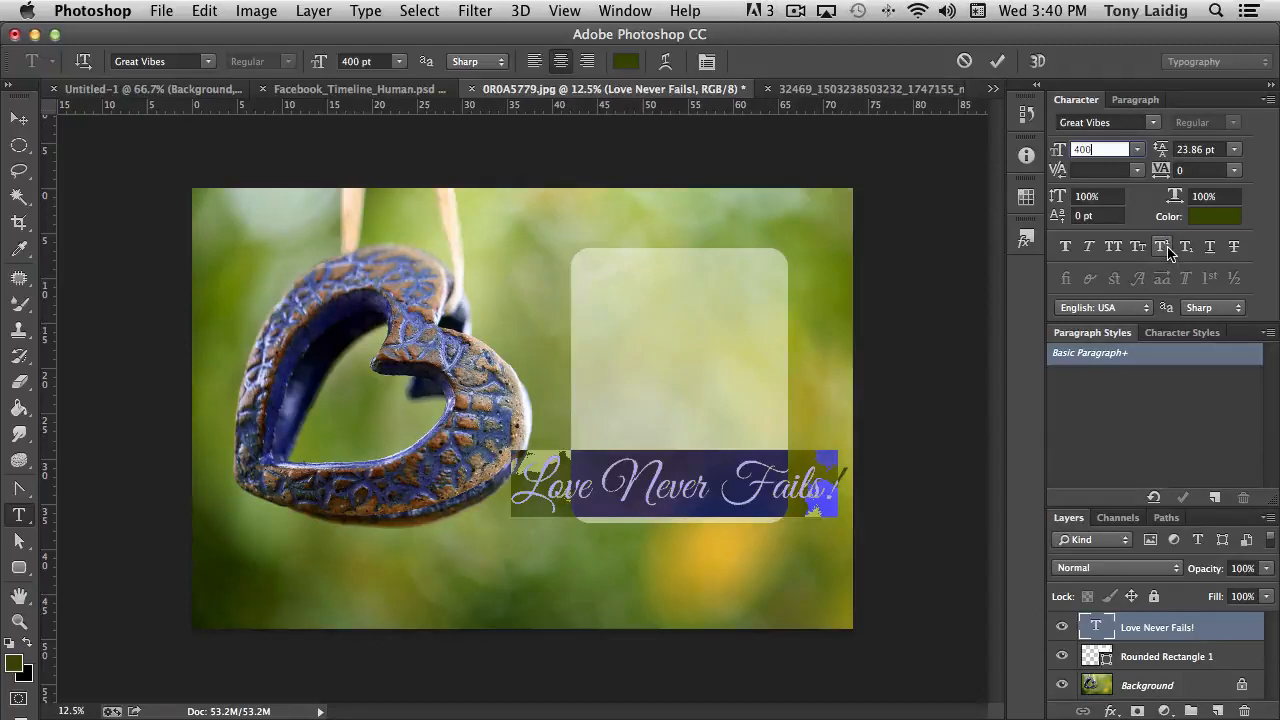
{"action": "left_click_drag", "start_coordinate": [1104, 149], "coordinate": [1012, 145]}
{"action": "type", "text": "500"}
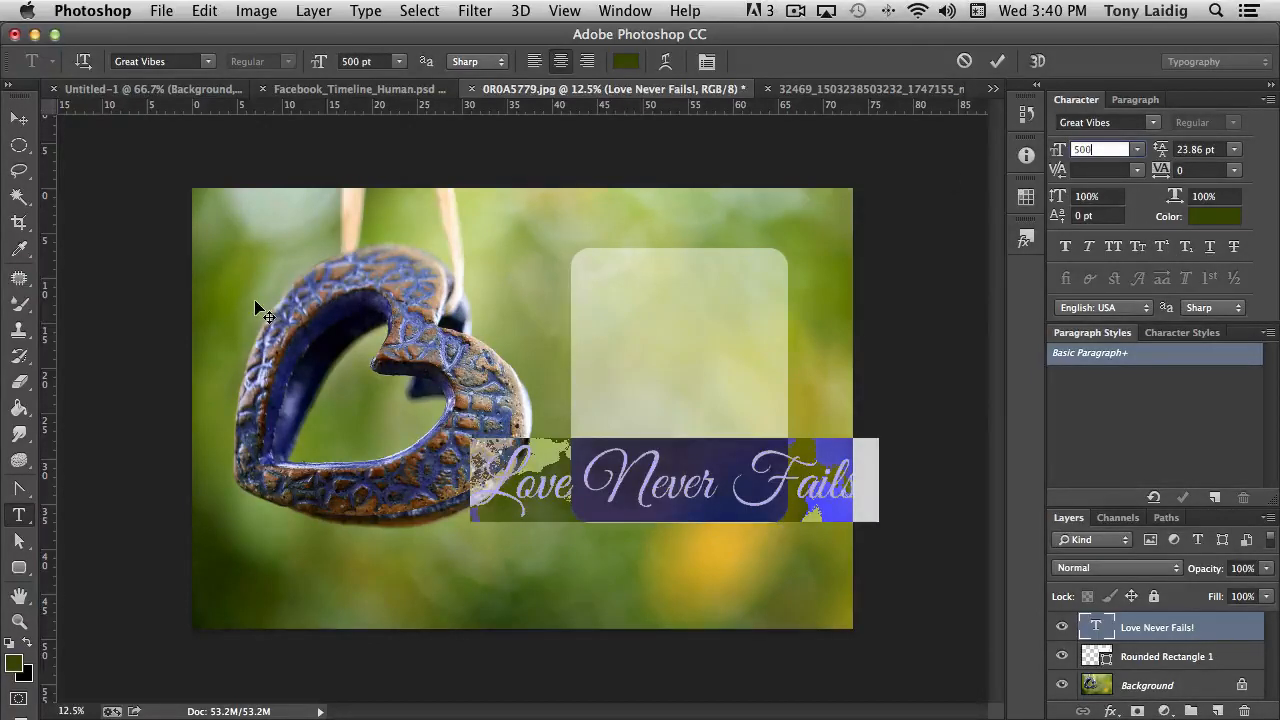
Break the text into three lines, "Love", "Never" and "Fails!", and commit the edit.
{"action": "left_click", "coordinate": [580, 487]}
{"action": "left_click_drag", "start_coordinate": [585, 488], "coordinate": [569, 488]}
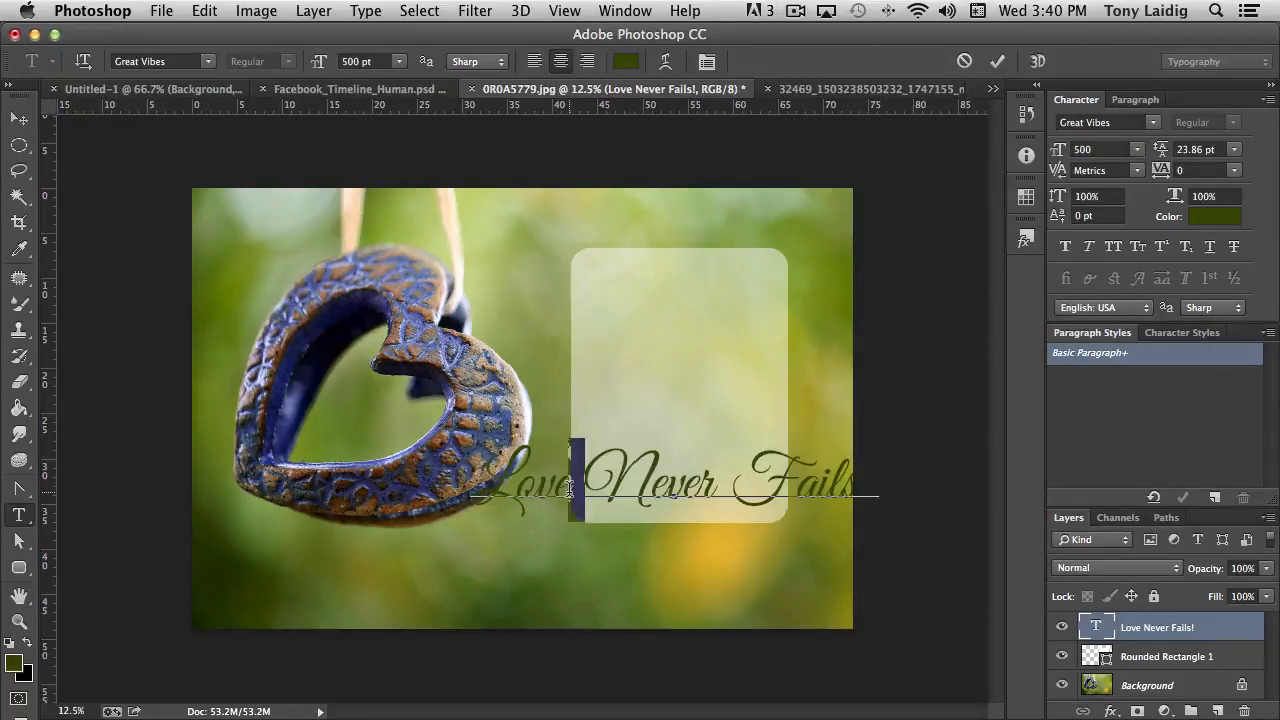
{"action": "key", "text": "Return"}
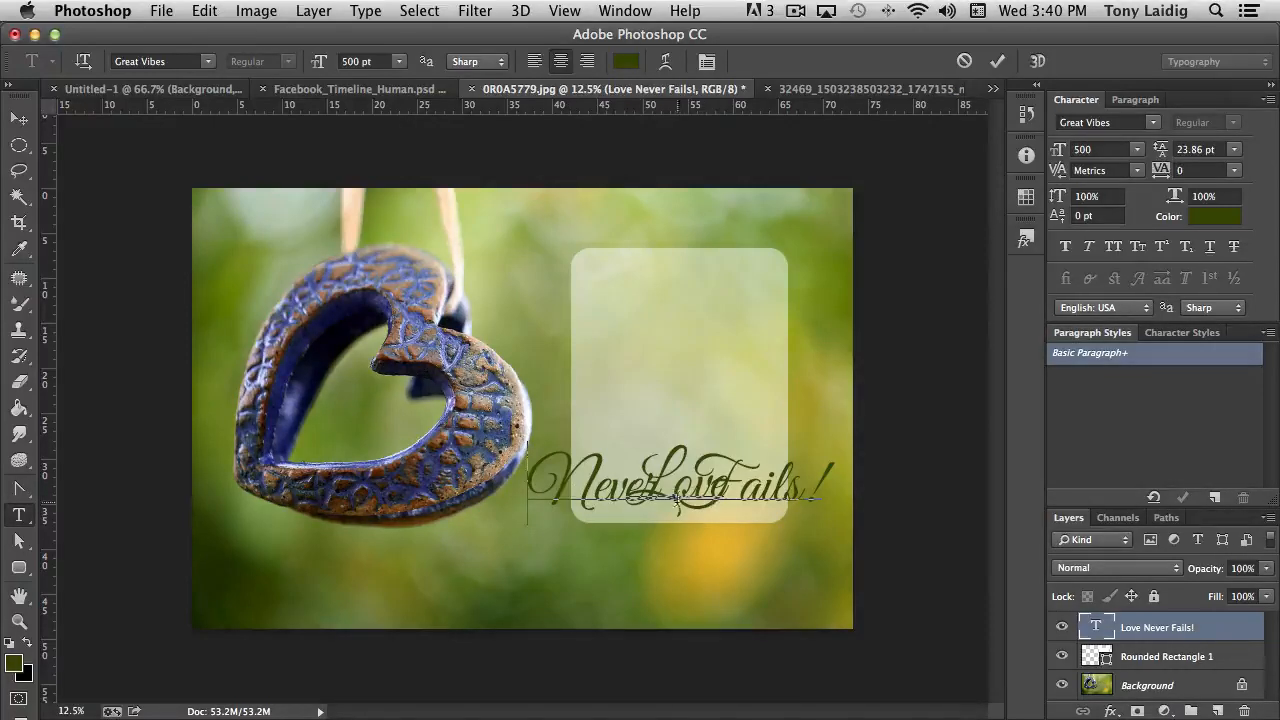
{"action": "mouse_move", "coordinate": [672, 497]}
{"action": "left_mouse_down"}
{"action": "mouse_move", "coordinate": [826, 493]}
{"action": "mouse_move", "coordinate": [683, 496]}
{"action": "left_mouse_up"}
{"action": "key", "text": "Return"}
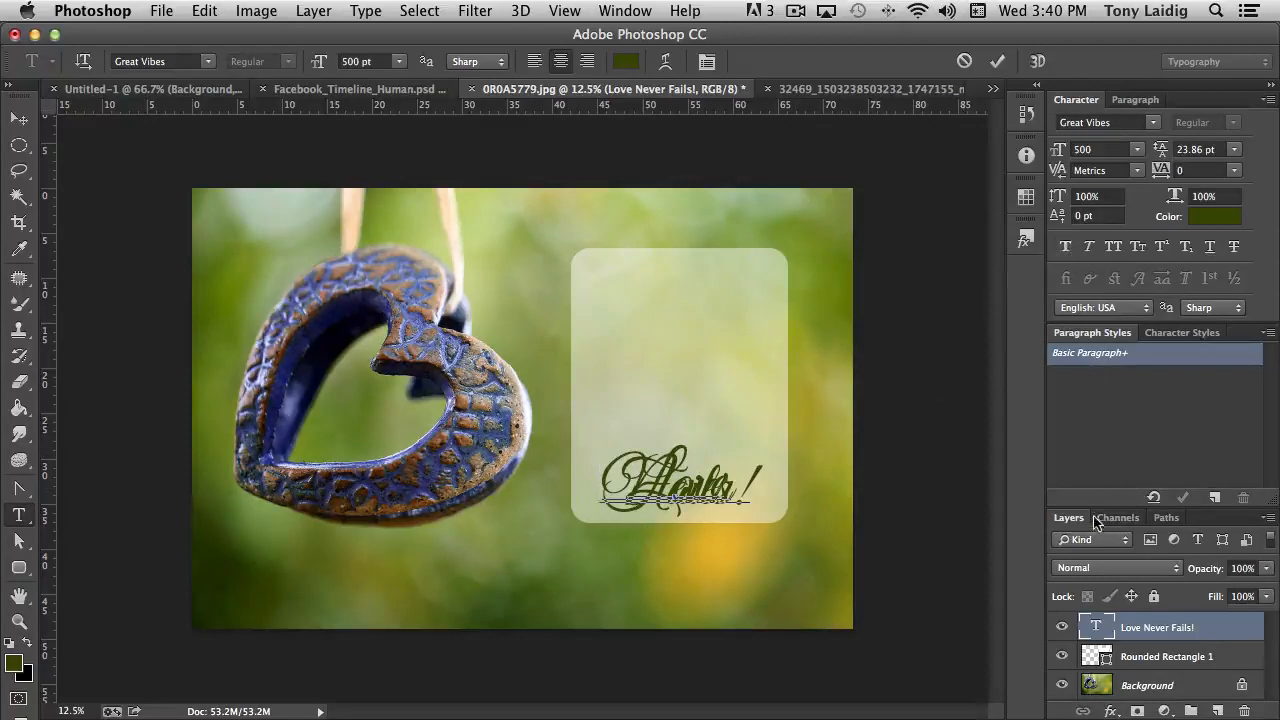
{"action": "key", "text": "ctrl+Return"}
{"action": "key", "text": "v"}
Set the three-line text's leading to 600 pt and move the text to fit inside the rounded rectangle.
{"action": "double_click", "coordinate": [1097, 628]}
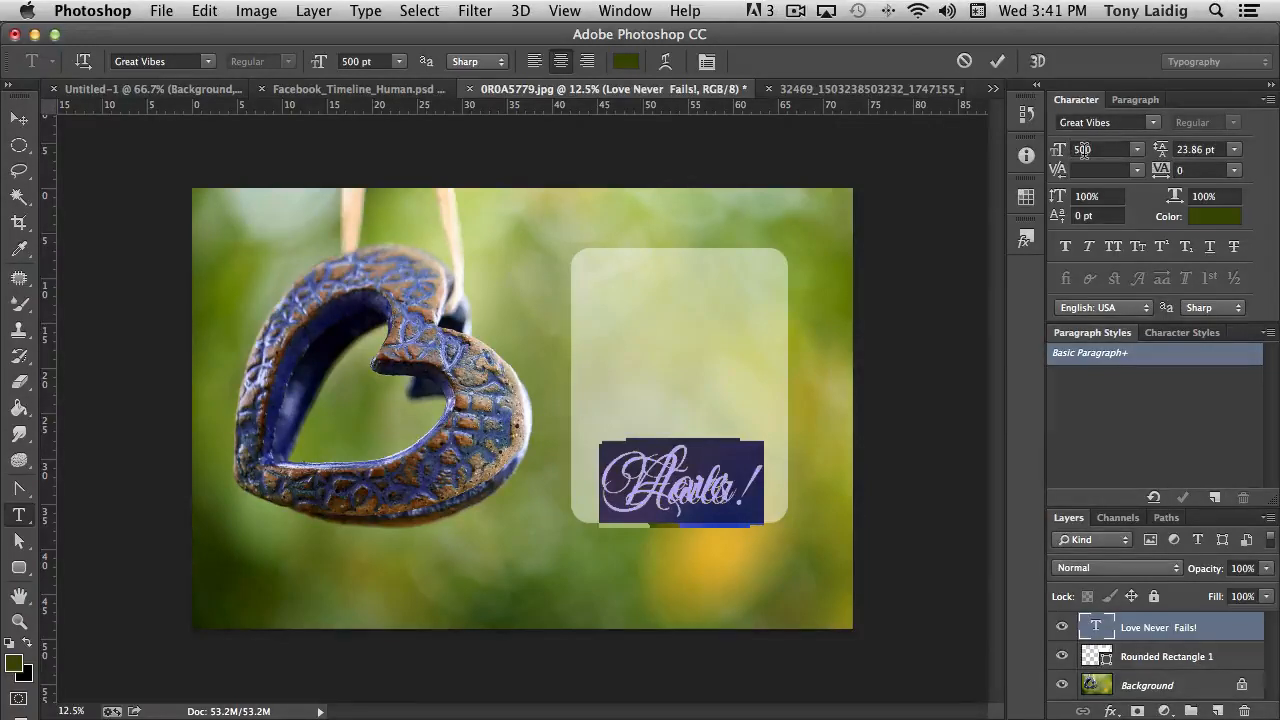
{"action": "left_click", "coordinate": [1218, 149]}
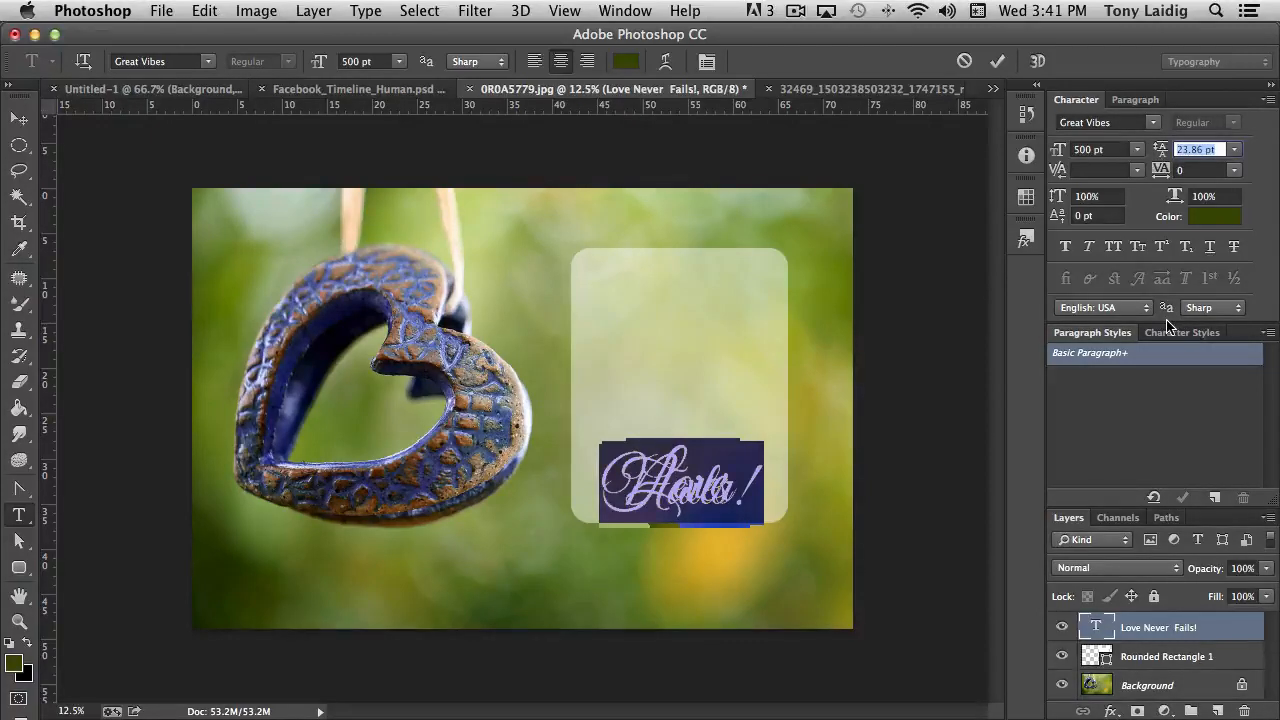
{"action": "type", "text": "500"}
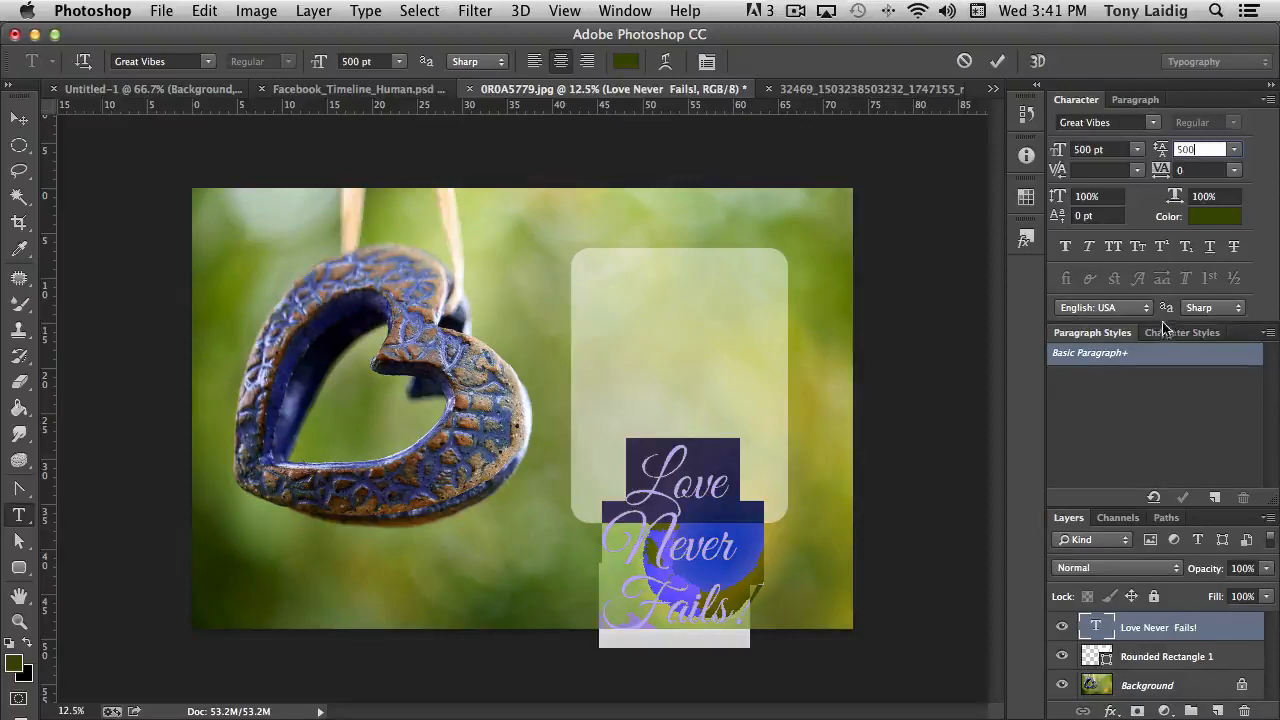
{"action": "key", "text": "Return"}
{"action": "type", "text": "600"}
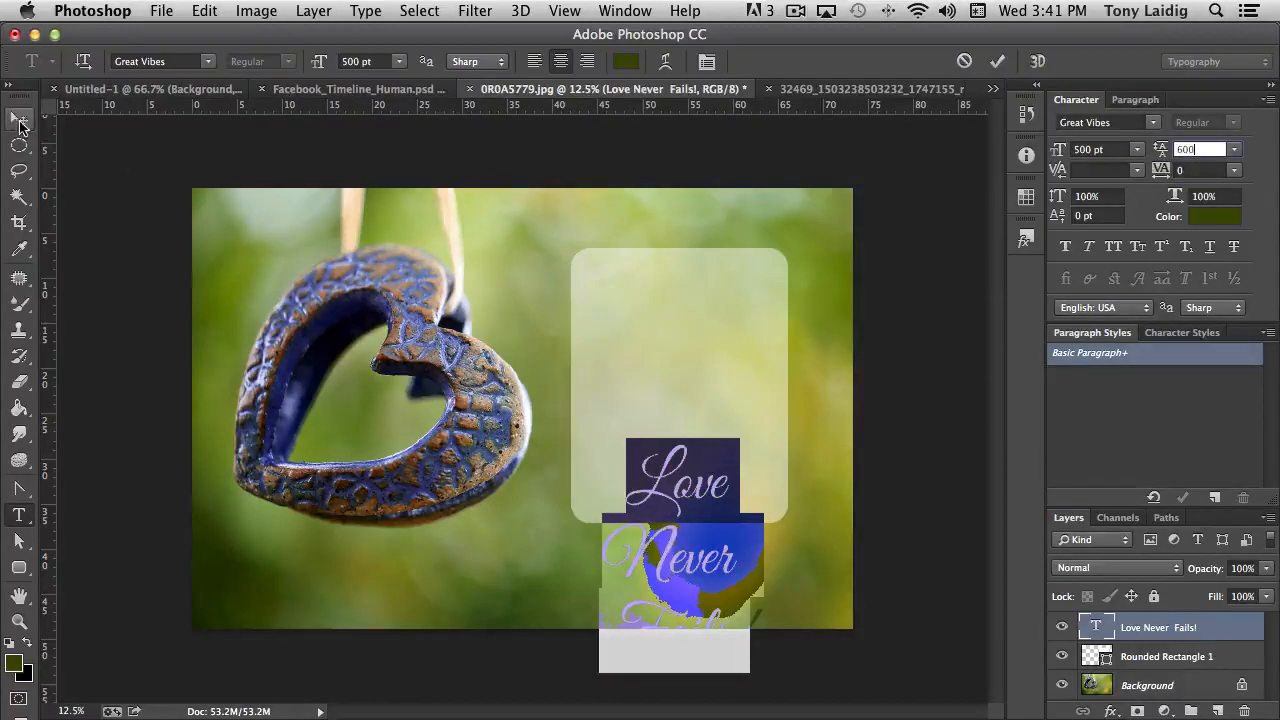
{"action": "left_click", "coordinate": [20, 121]}
{"action": "left_click_drag", "start_coordinate": [709, 523], "coordinate": [698, 335]}
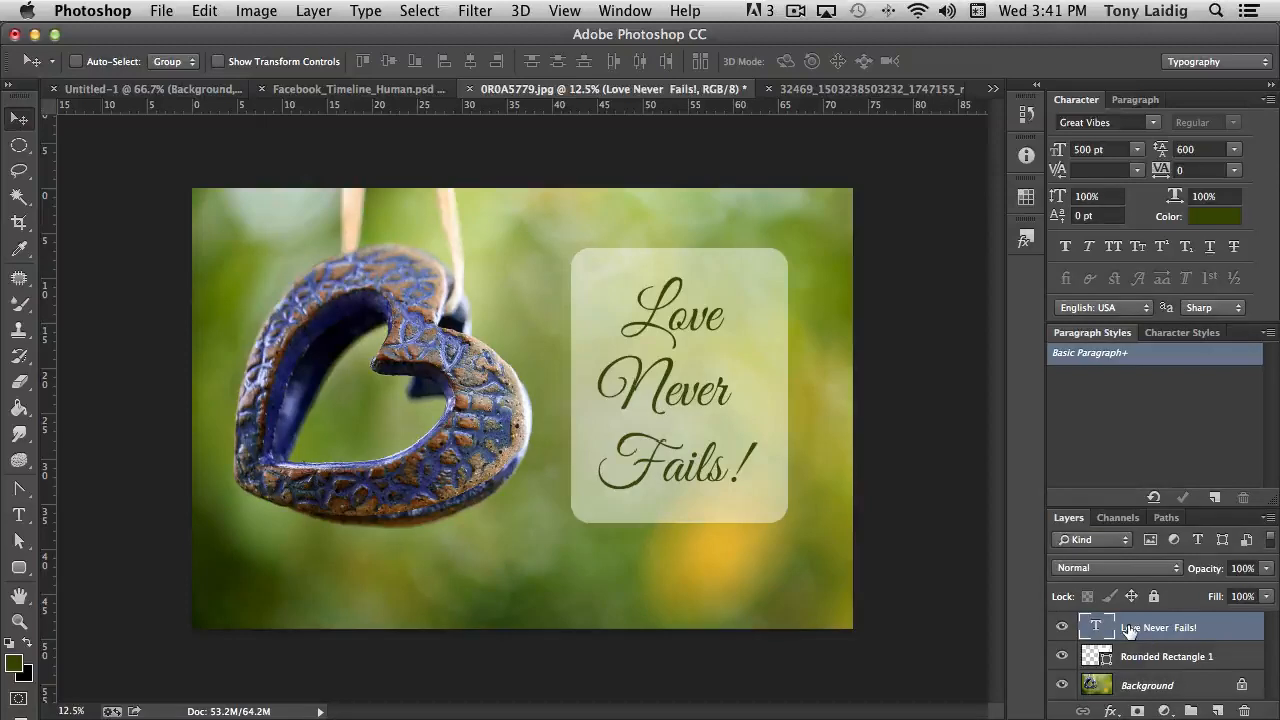
Add a drop shadow to the Rounded Rectangle 1 layer and set the shadow's size to 92 px.
{"action": "left_click", "coordinate": [1140, 658]}
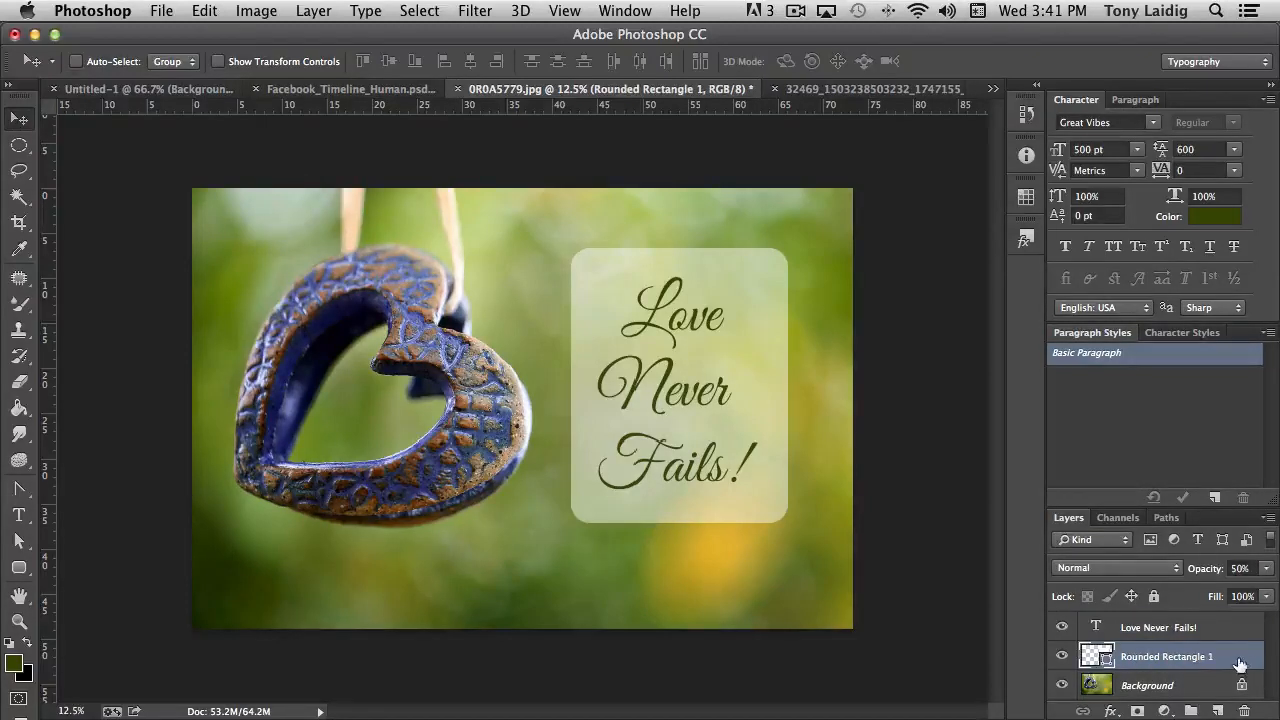
{"action": "right_click", "coordinate": [1221, 660]}
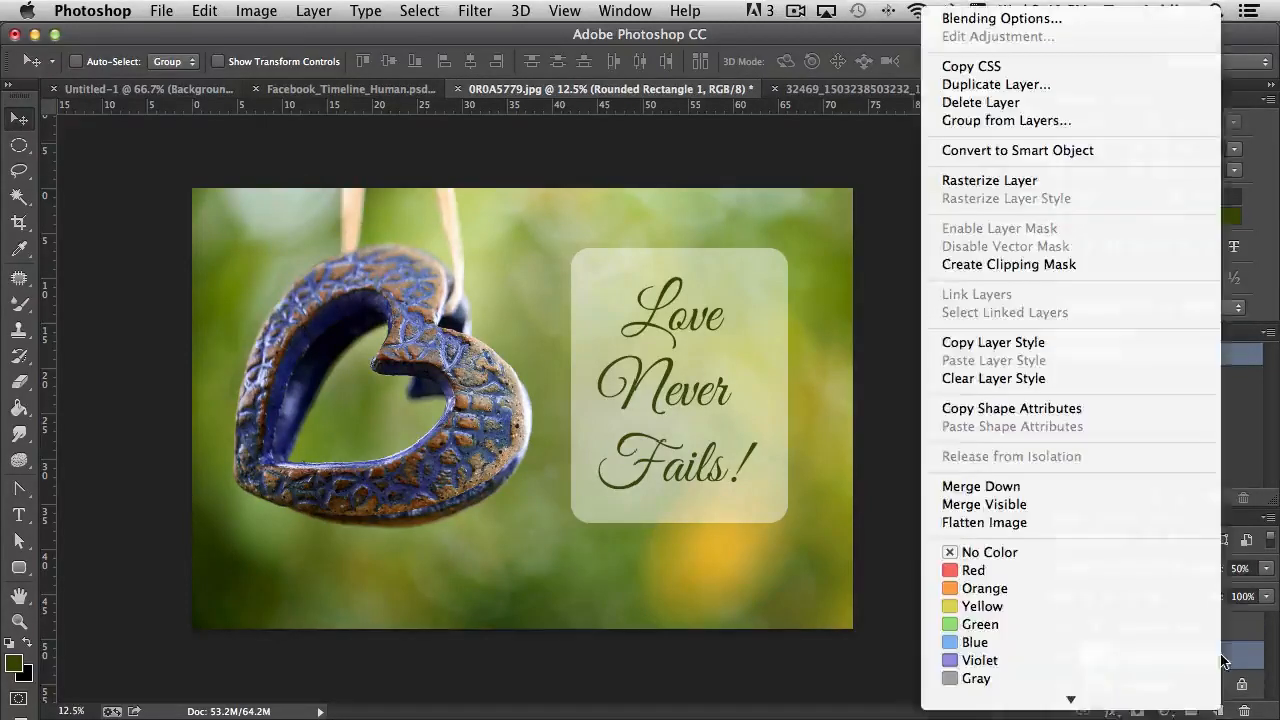
{"action": "left_click", "coordinate": [984, 24]}
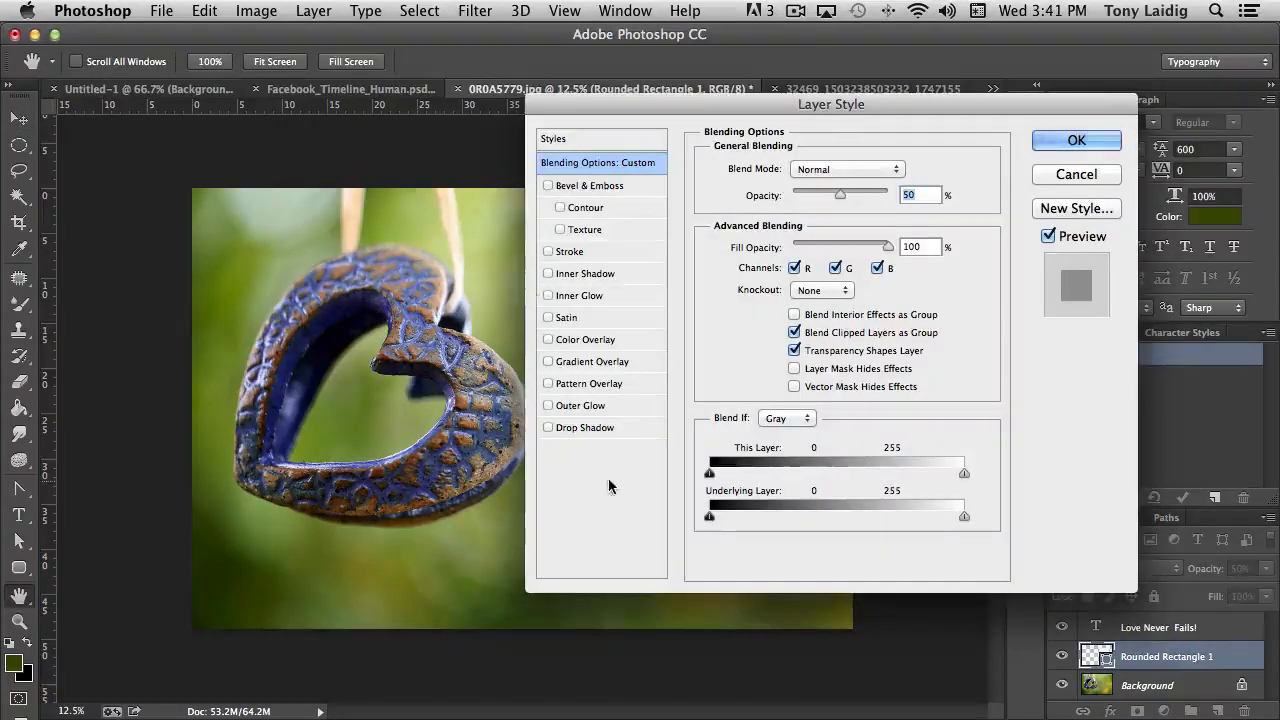
{"action": "left_click", "coordinate": [590, 428]}
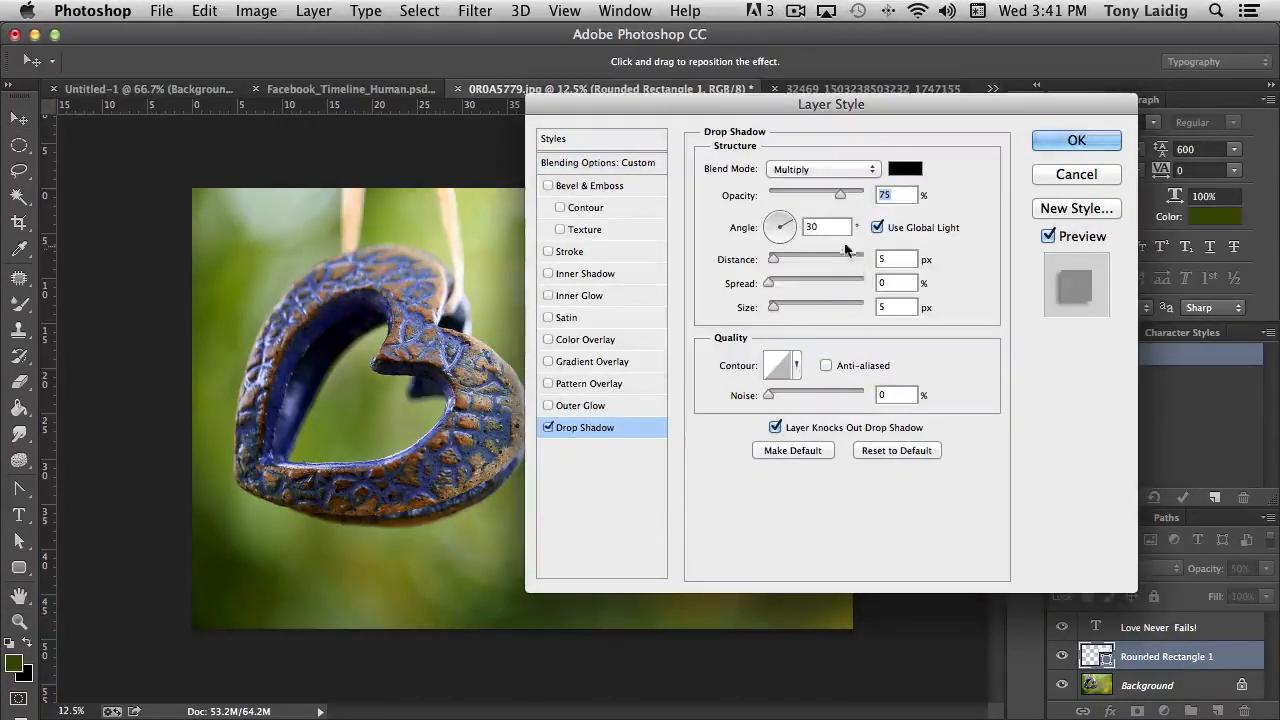
{"action": "left_click_drag", "start_coordinate": [787, 93], "coordinate": [113, 22]}
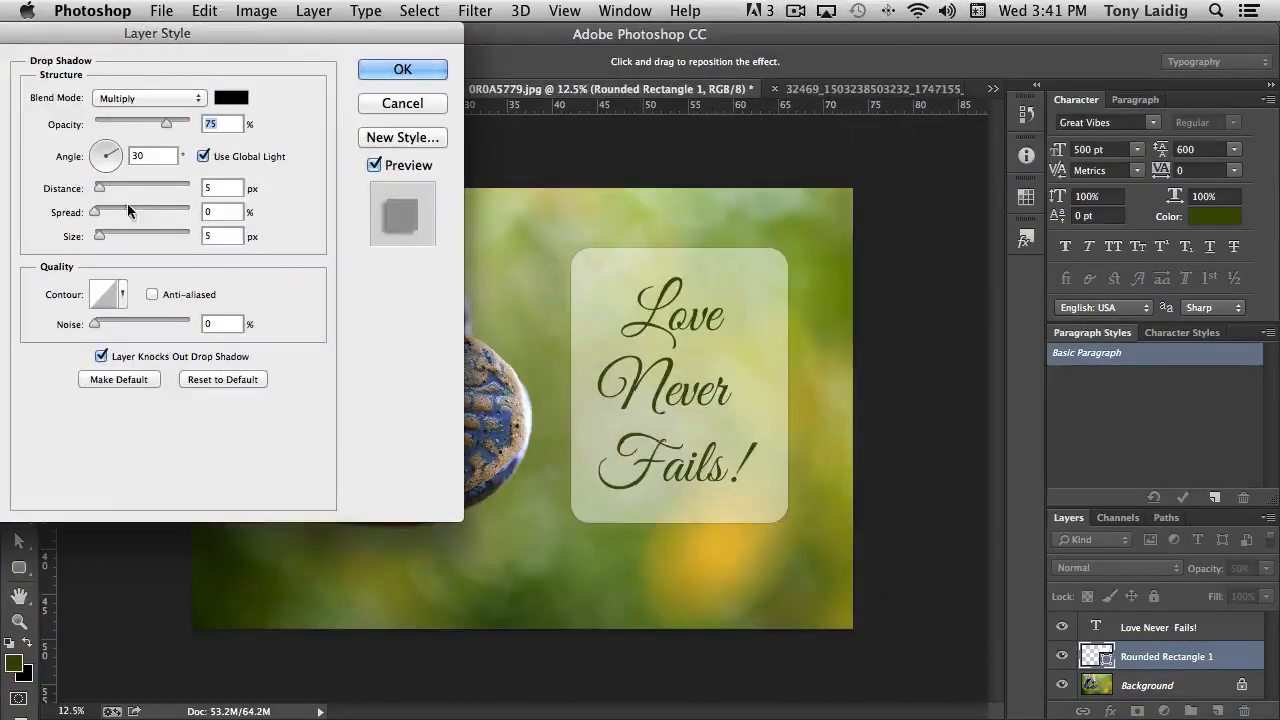
{"action": "left_click_drag", "start_coordinate": [99, 236], "coordinate": [134, 236]}
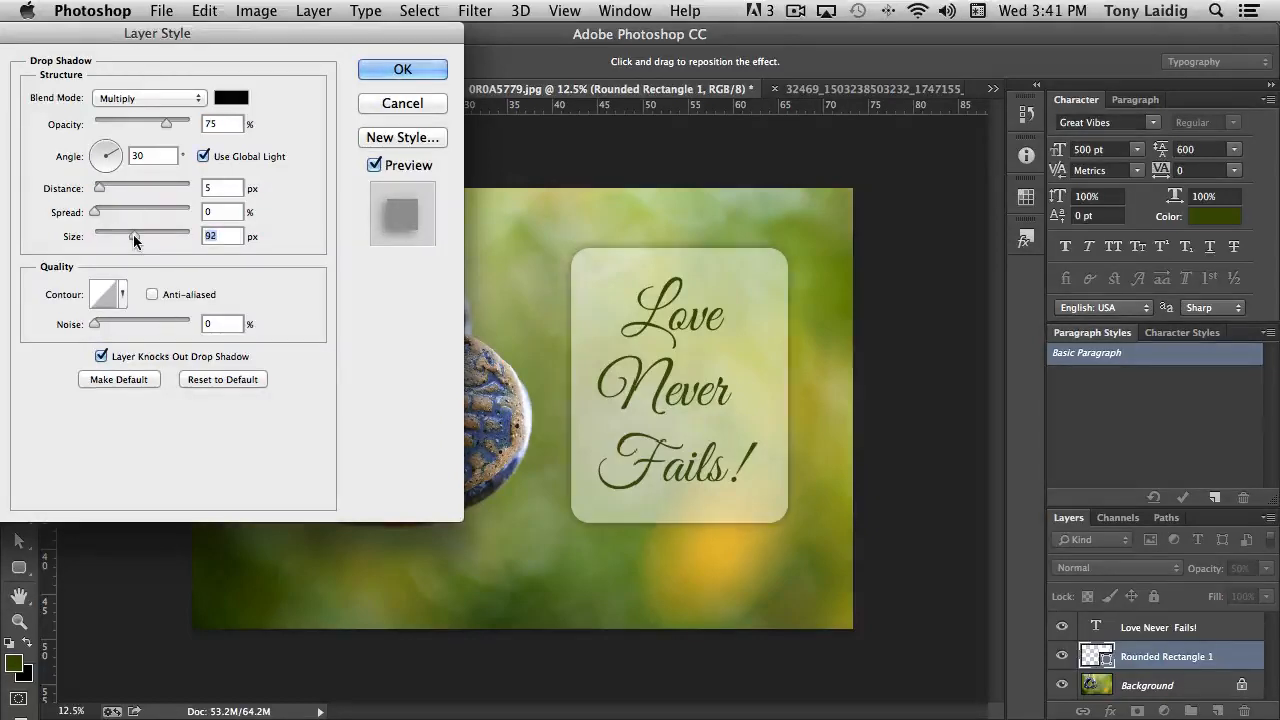
Set the drop shadow's angle to 90° and opacity to 100%, increase its distance, apply the style and collapse the layer's effects list.
{"action": "left_click_drag", "start_coordinate": [162, 156], "coordinate": [95, 159]}
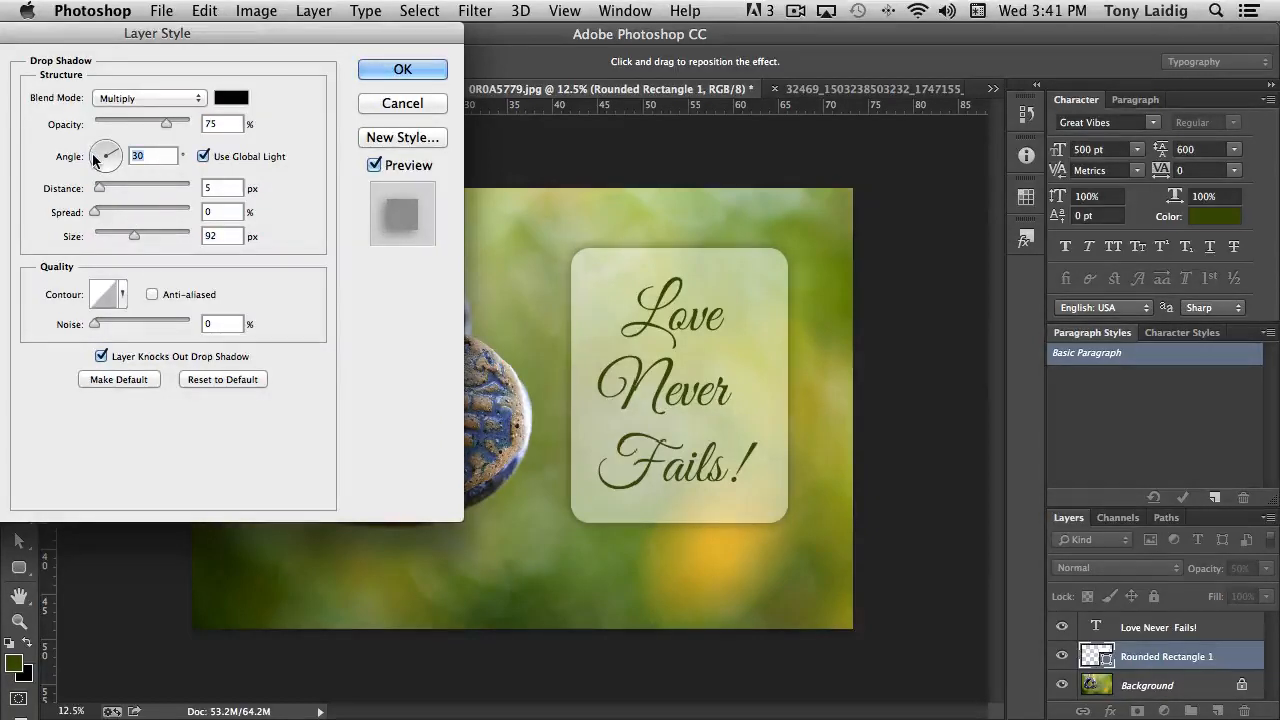
{"action": "type", "text": "90"}
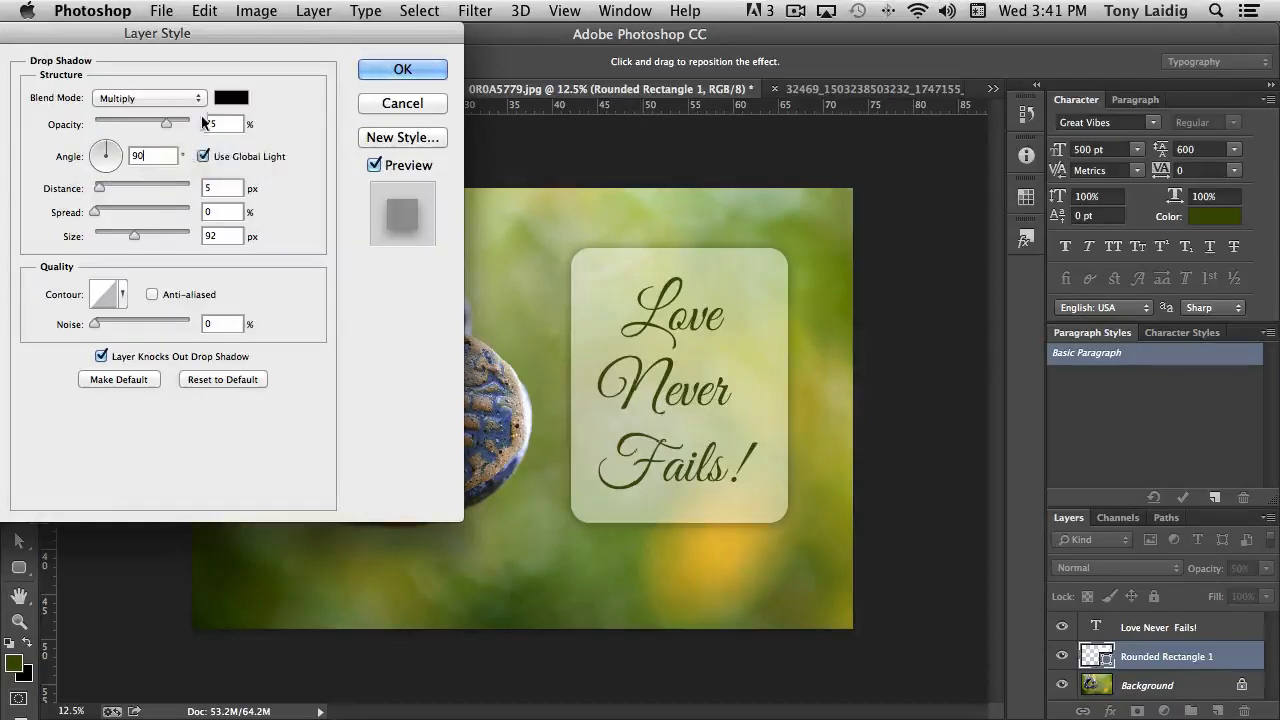
{"action": "left_click_drag", "start_coordinate": [161, 122], "coordinate": [192, 121]}
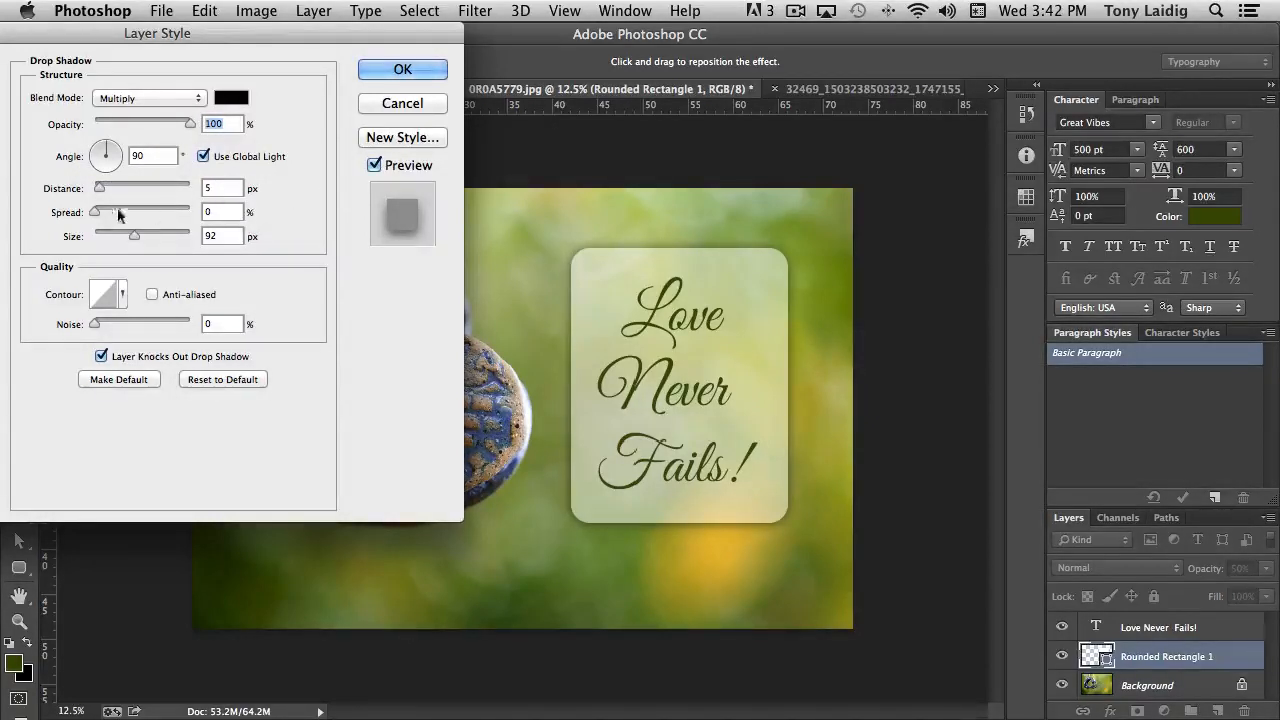
{"action": "left_click_drag", "start_coordinate": [96, 188], "coordinate": [122, 188]}
{"action": "left_click", "coordinate": [418, 72]}
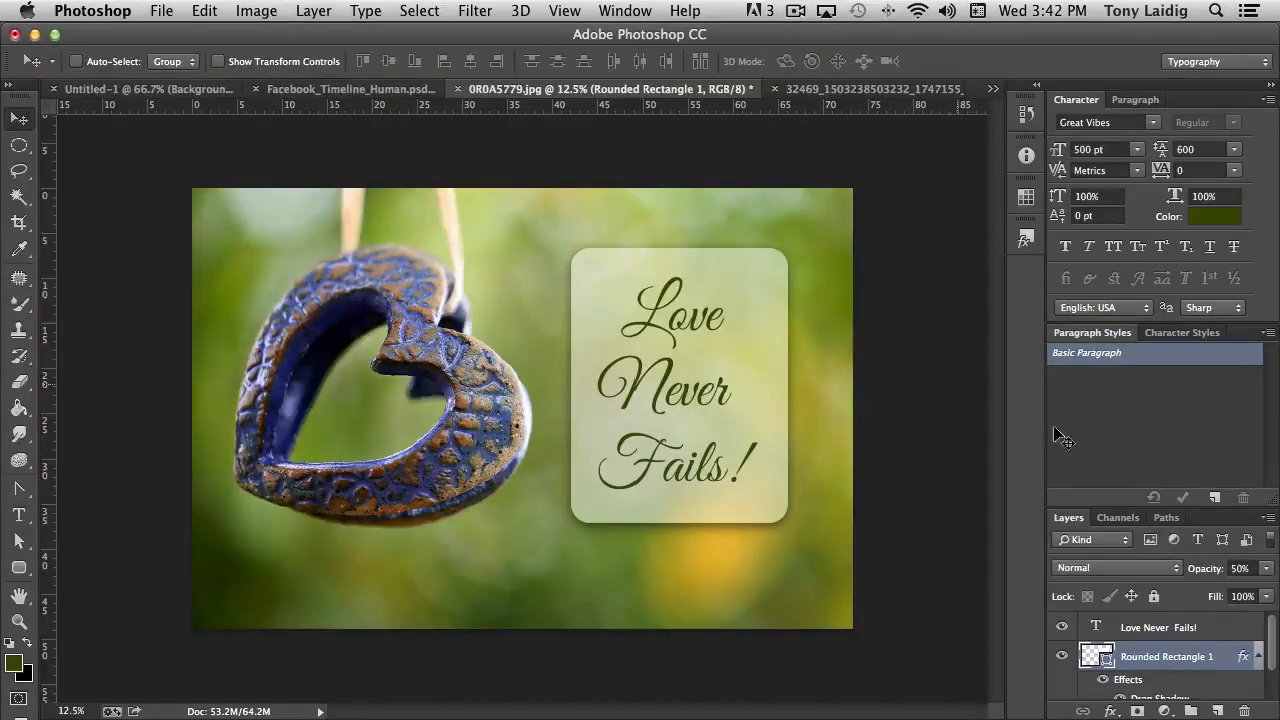
{"action": "scroll", "coordinate": [1140, 638], "scroll_direction": "down", "scroll_amount": 1}
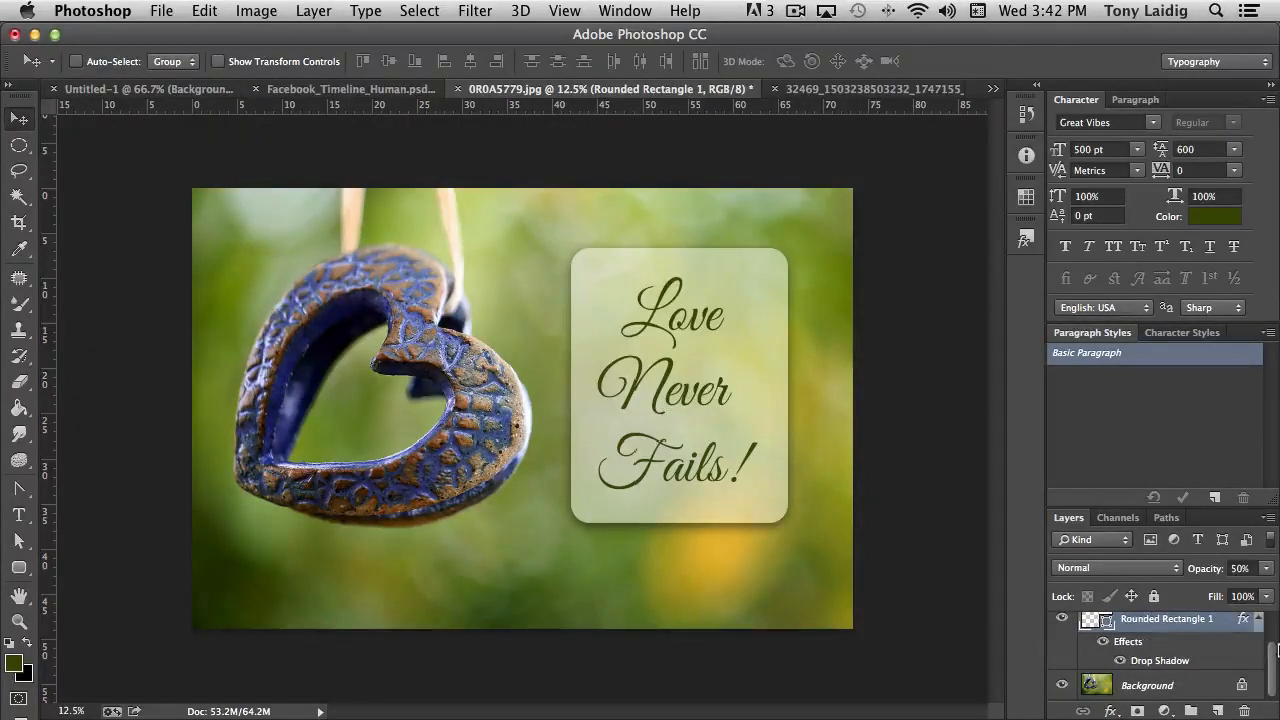
{"action": "left_click", "coordinate": [1258, 620]}
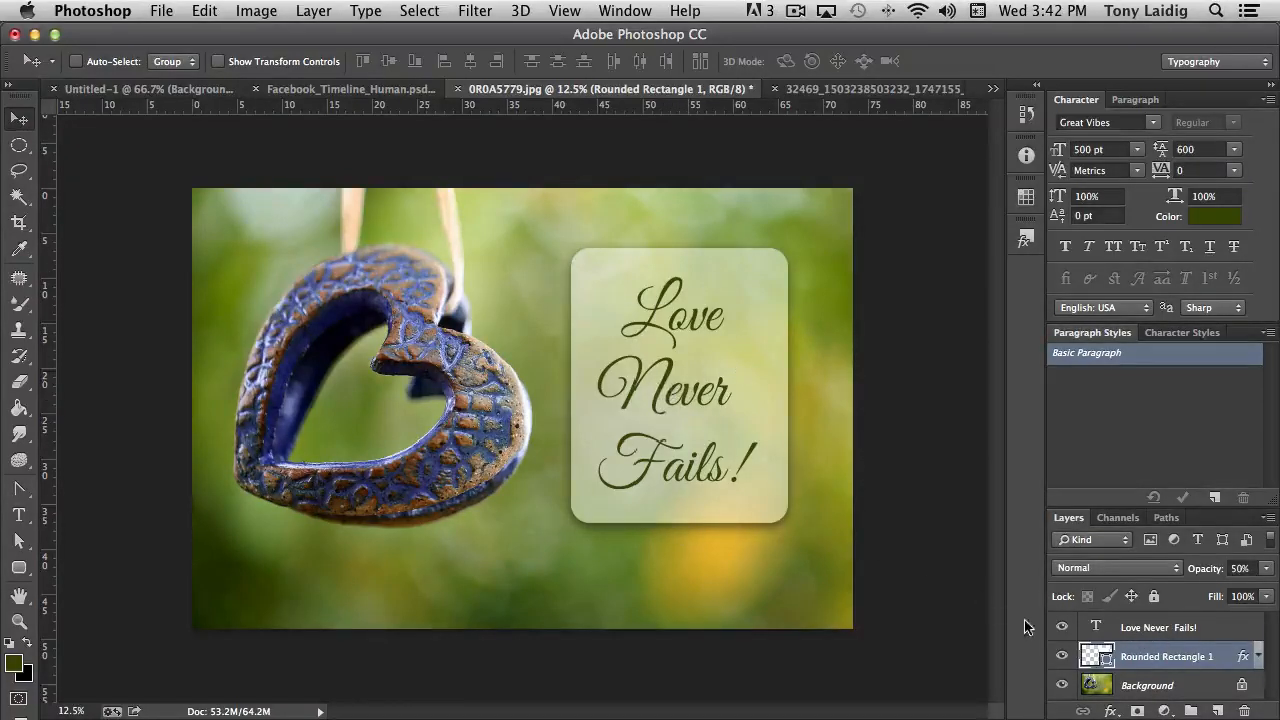
Select the "Love Never Fails!" text layer and the Rounded Rectangle 1 layer together.
{"action": "left_click", "coordinate": [1155, 627], "text": "shift"}
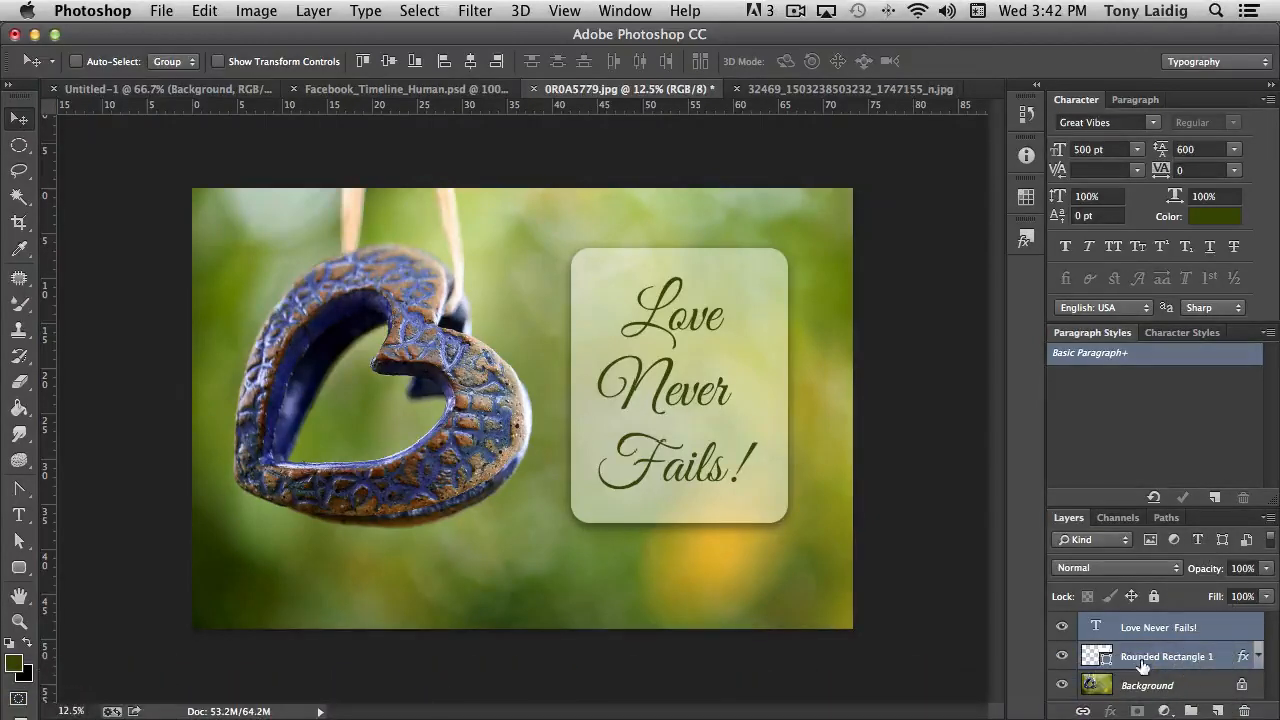
{"action": "left_click", "coordinate": [1158, 662]}
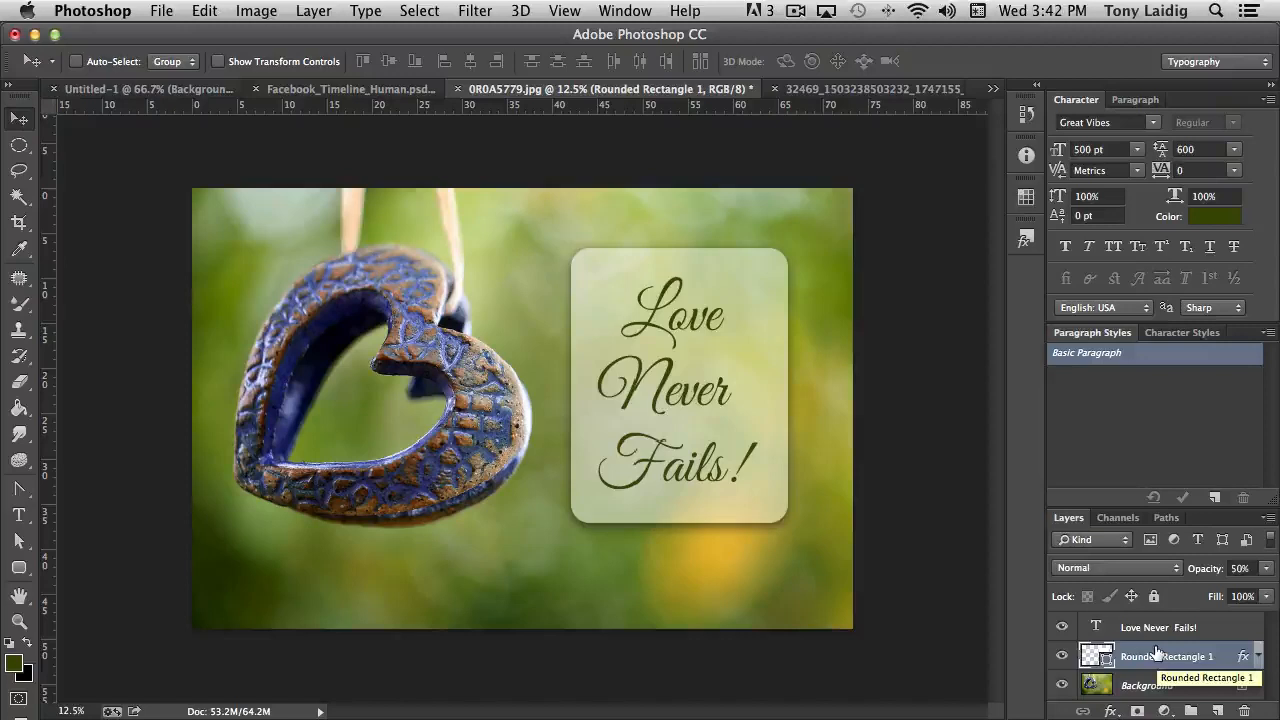
{"action": "left_click", "coordinate": [1152, 627], "text": "shift"}
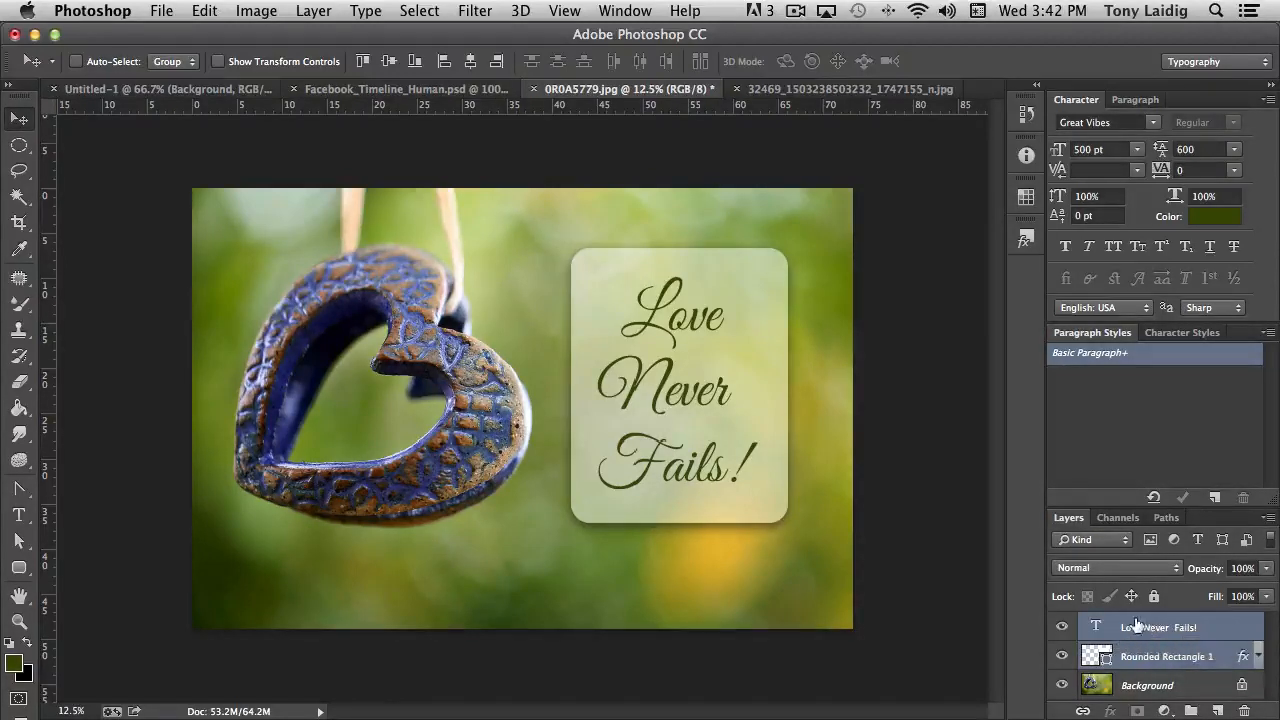
{"action": "right_click", "coordinate": [1143, 626]}
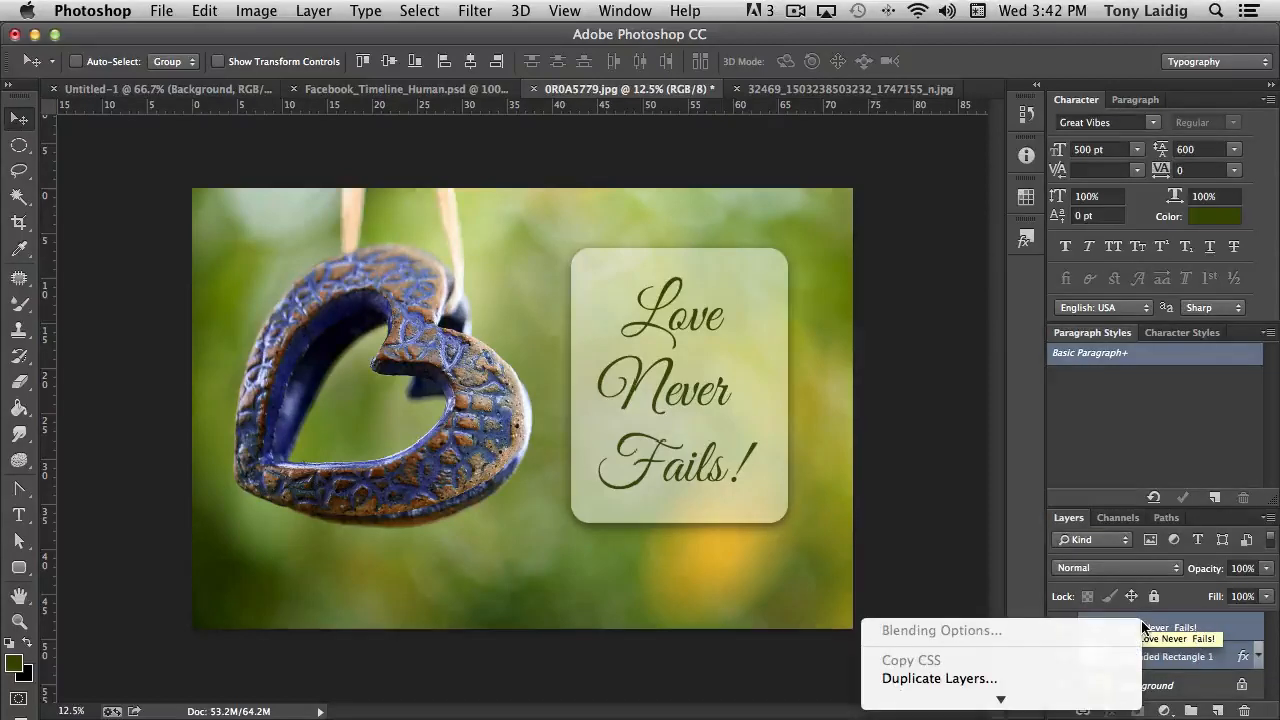
{"action": "mouse_move", "coordinate": [1003, 700]}
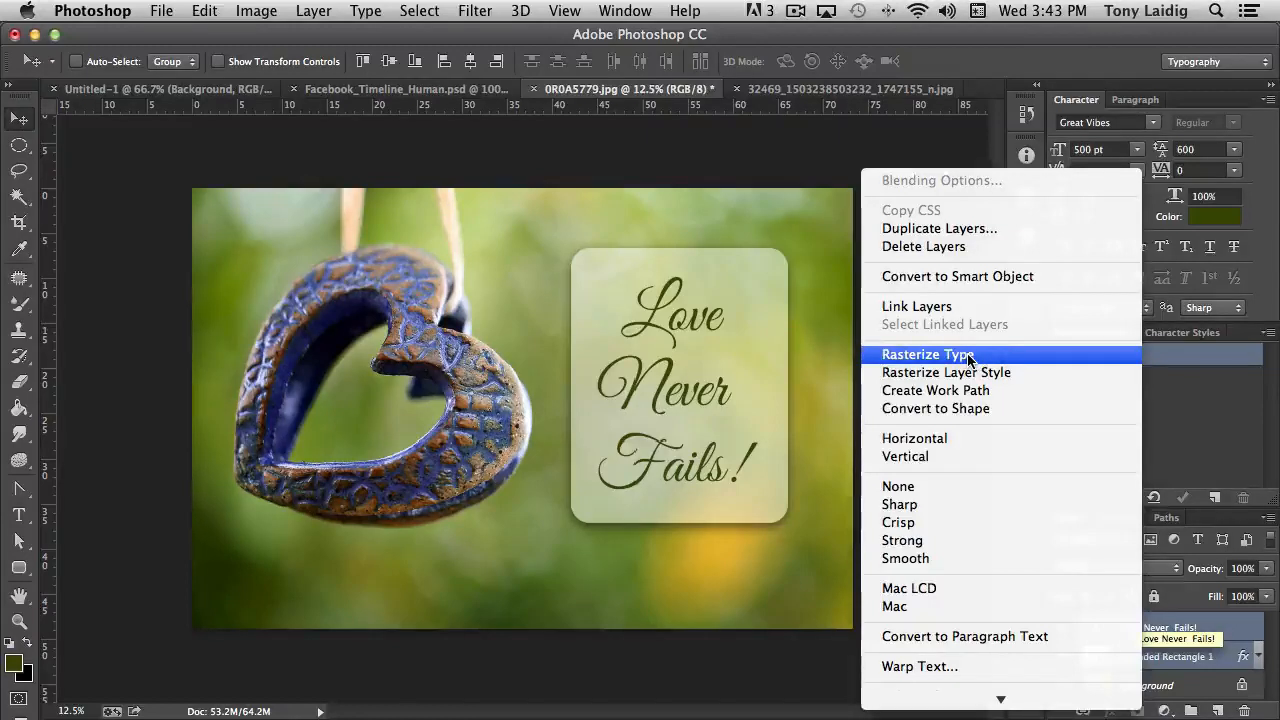
{"action": "scroll", "coordinate": [993, 506], "scroll_direction": "down", "scroll_amount": 5}
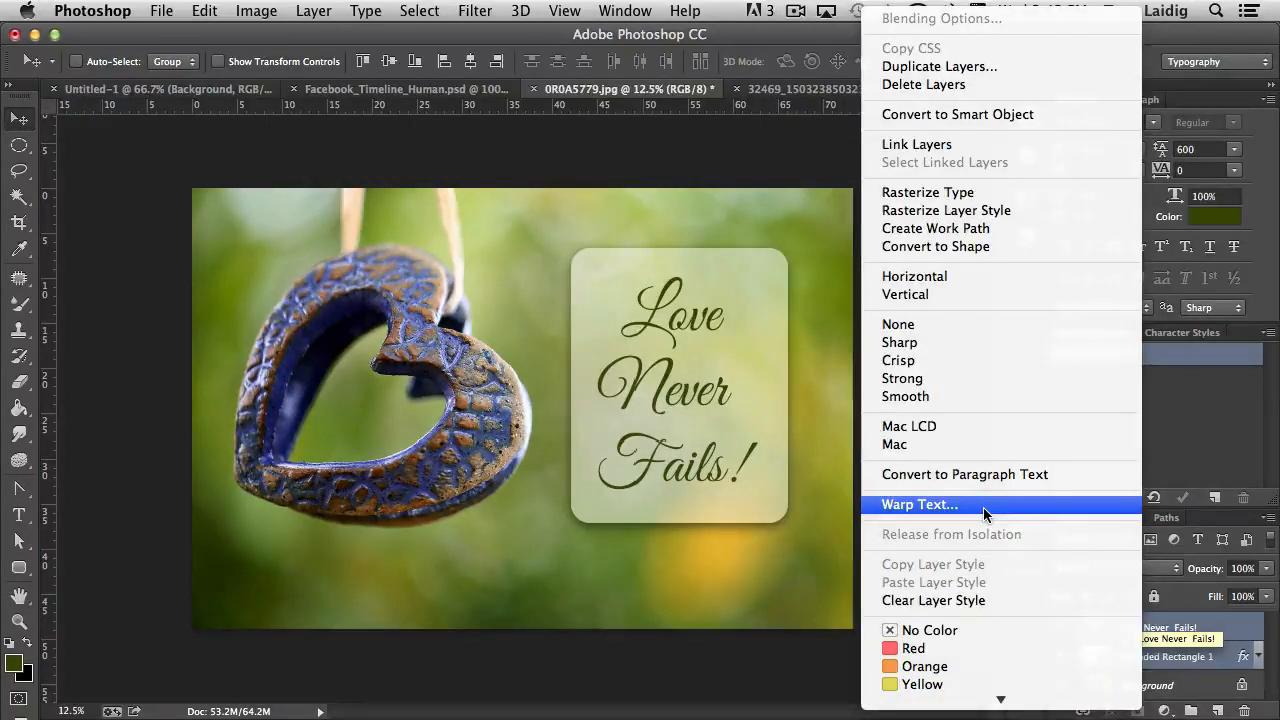
{"action": "scroll", "coordinate": [983, 507], "scroll_direction": "down", "scroll_amount": 1}
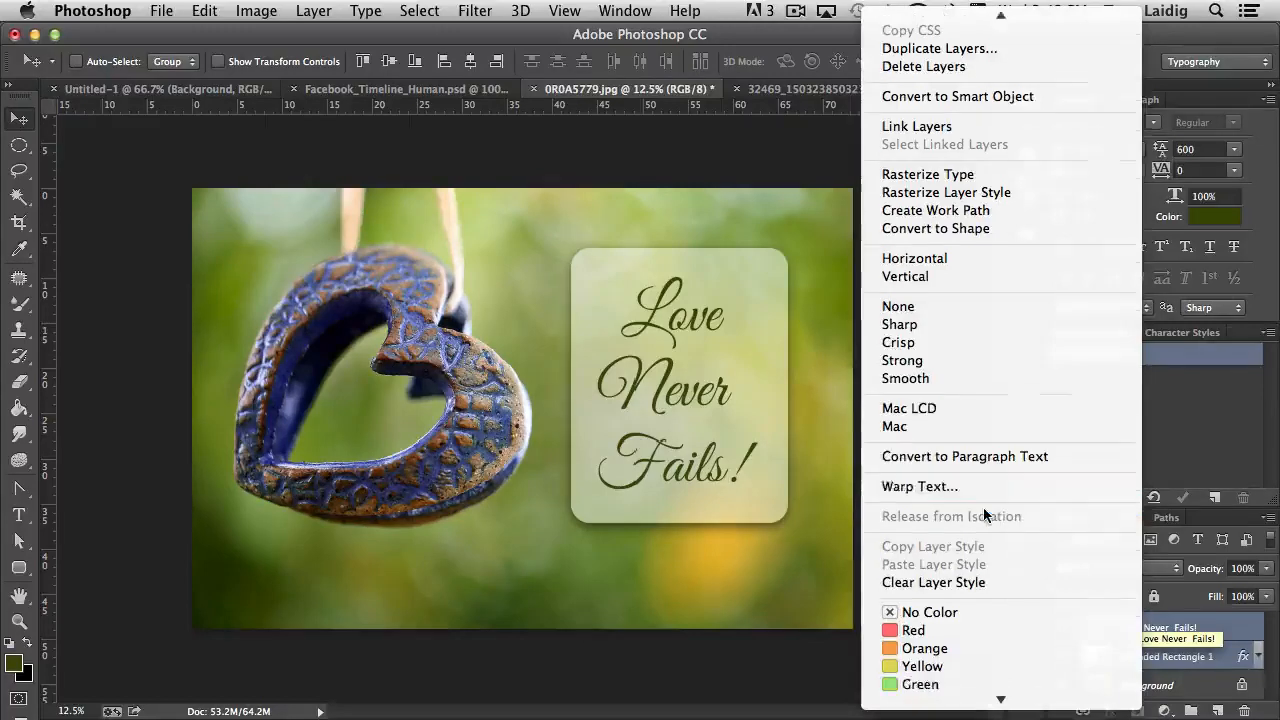
{"action": "scroll", "coordinate": [983, 507], "scroll_direction": "up", "scroll_amount": 1}
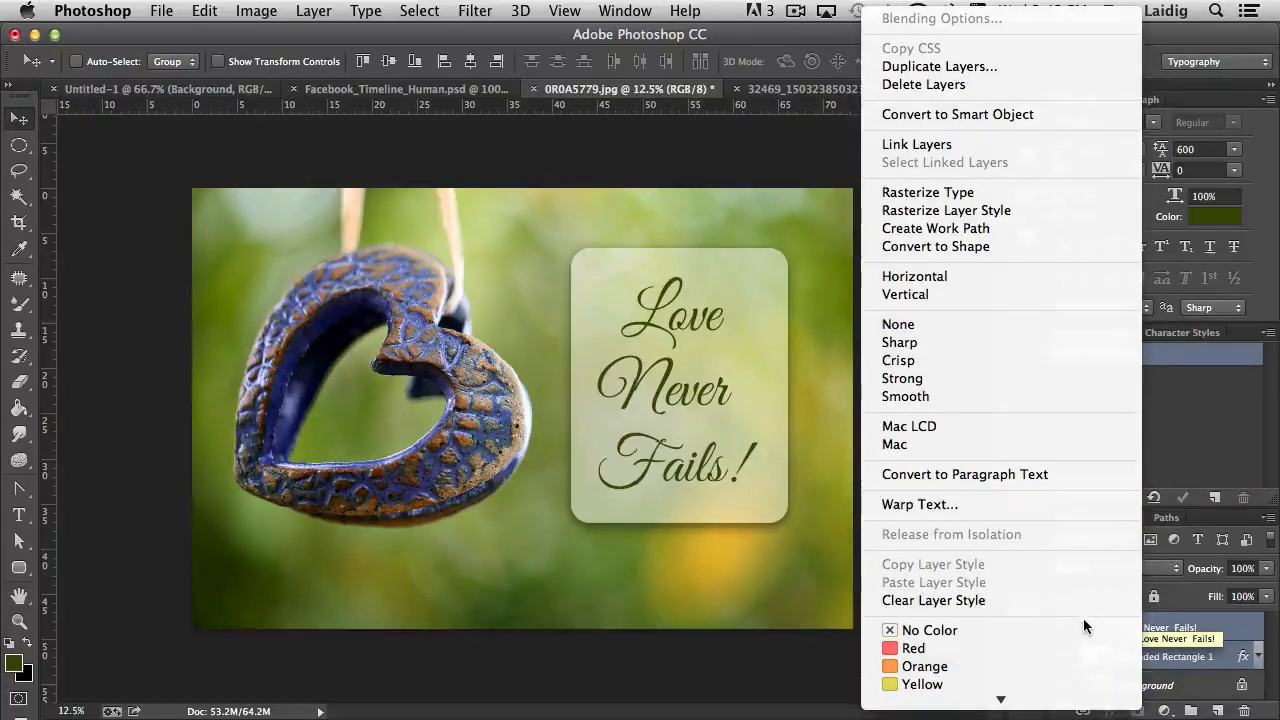
{"action": "left_click", "coordinate": [1226, 630]}
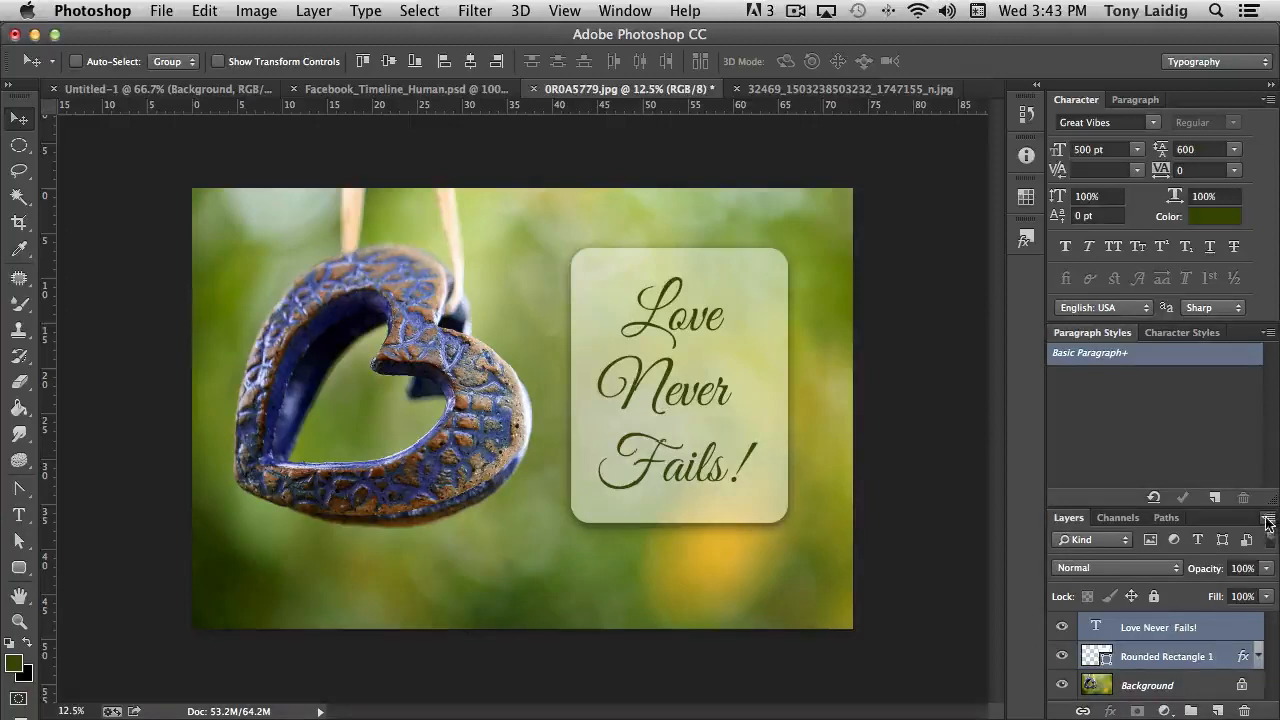
Group the two selected layers into a new group named "Love Text" with the color label Red.
{"action": "left_click", "coordinate": [1267, 521]}
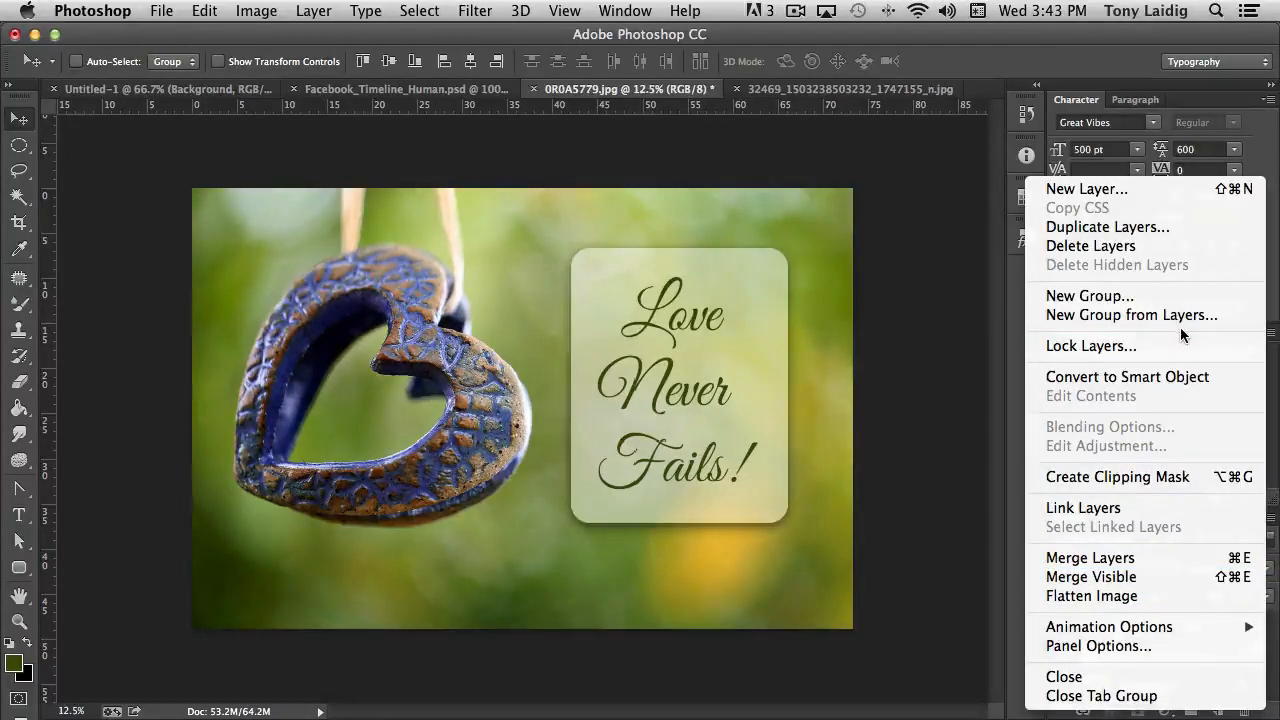
{"action": "left_click", "coordinate": [1057, 316]}
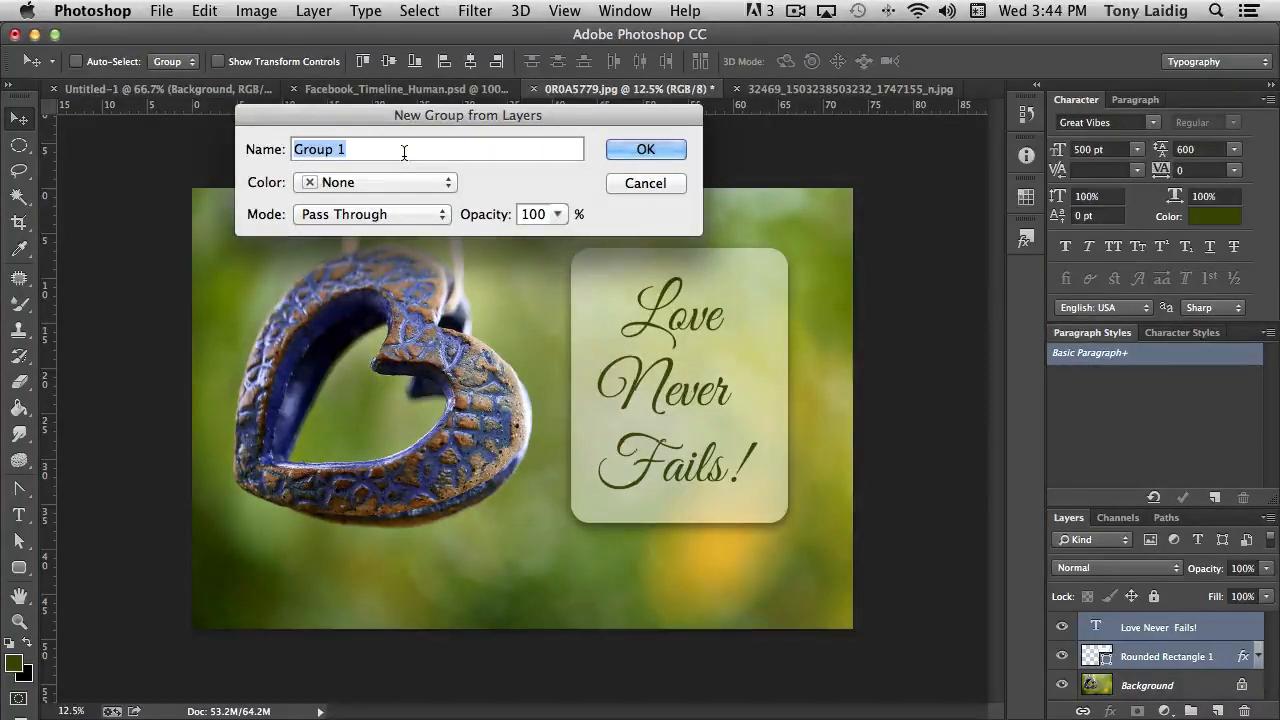
{"action": "type", "text": "Love"}
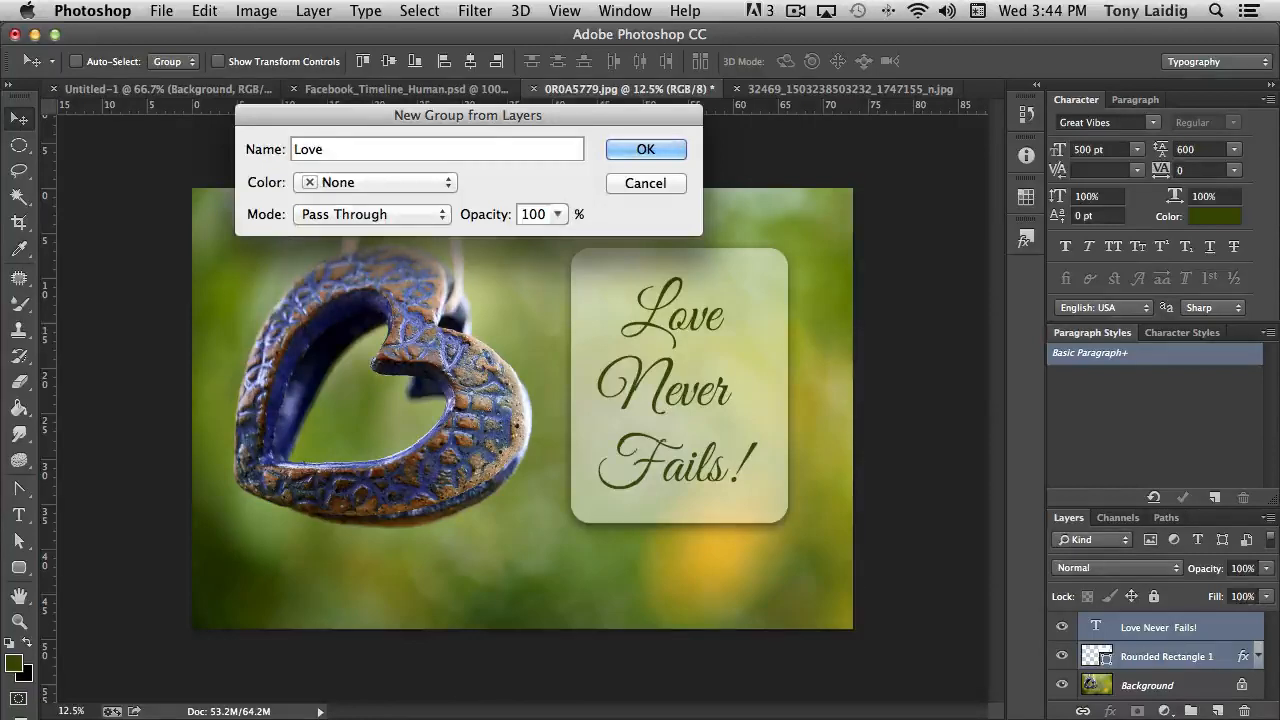
{"action": "type", "text": " Text"}
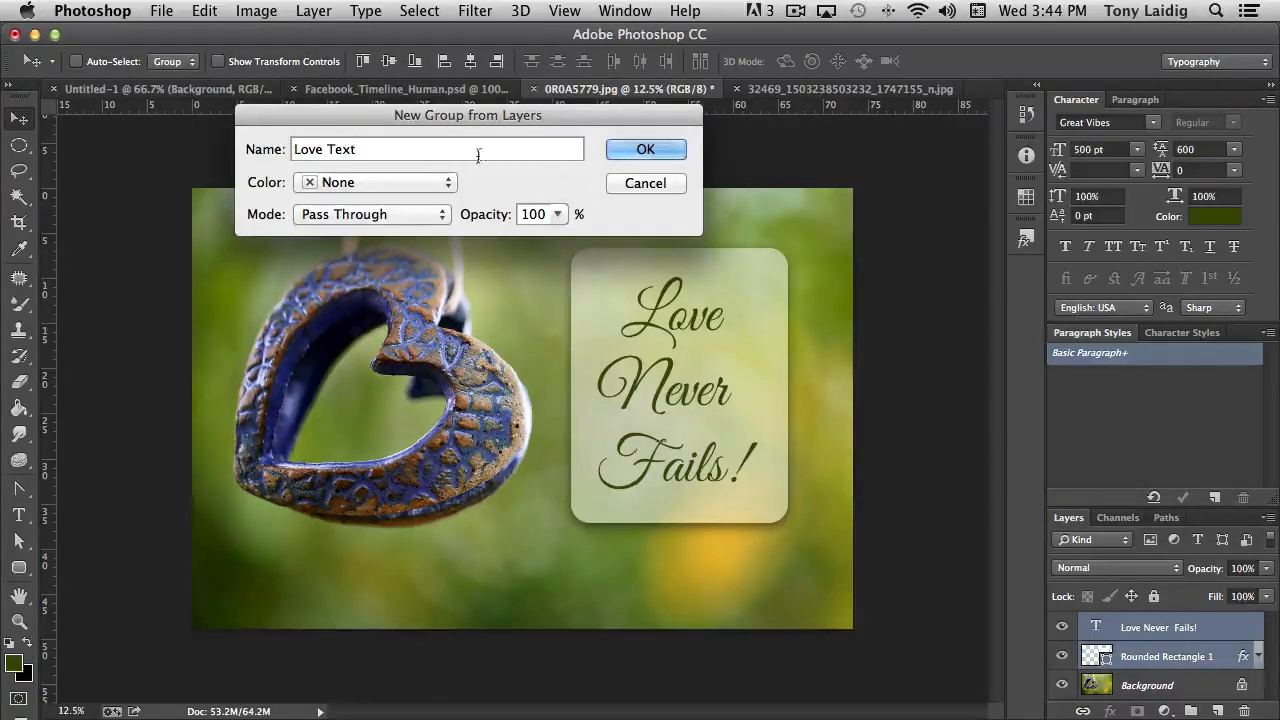
{"action": "left_click", "coordinate": [421, 181]}
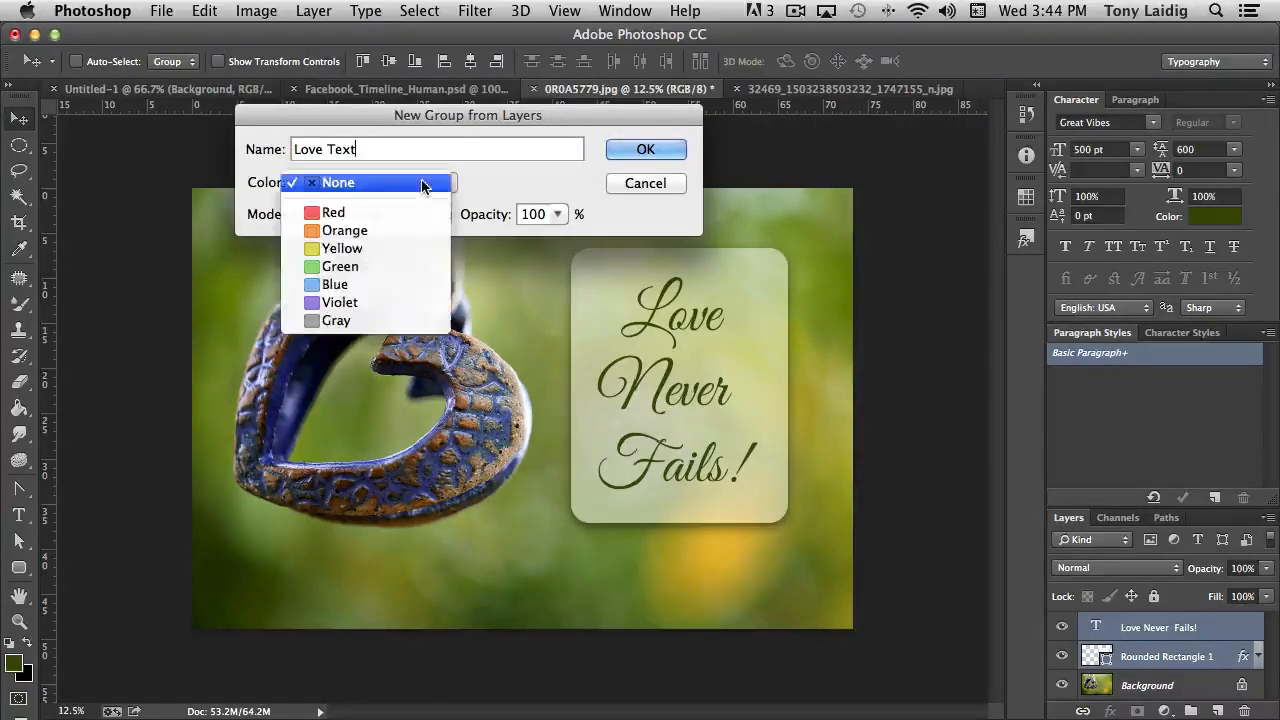
{"action": "left_click", "coordinate": [356, 214]}
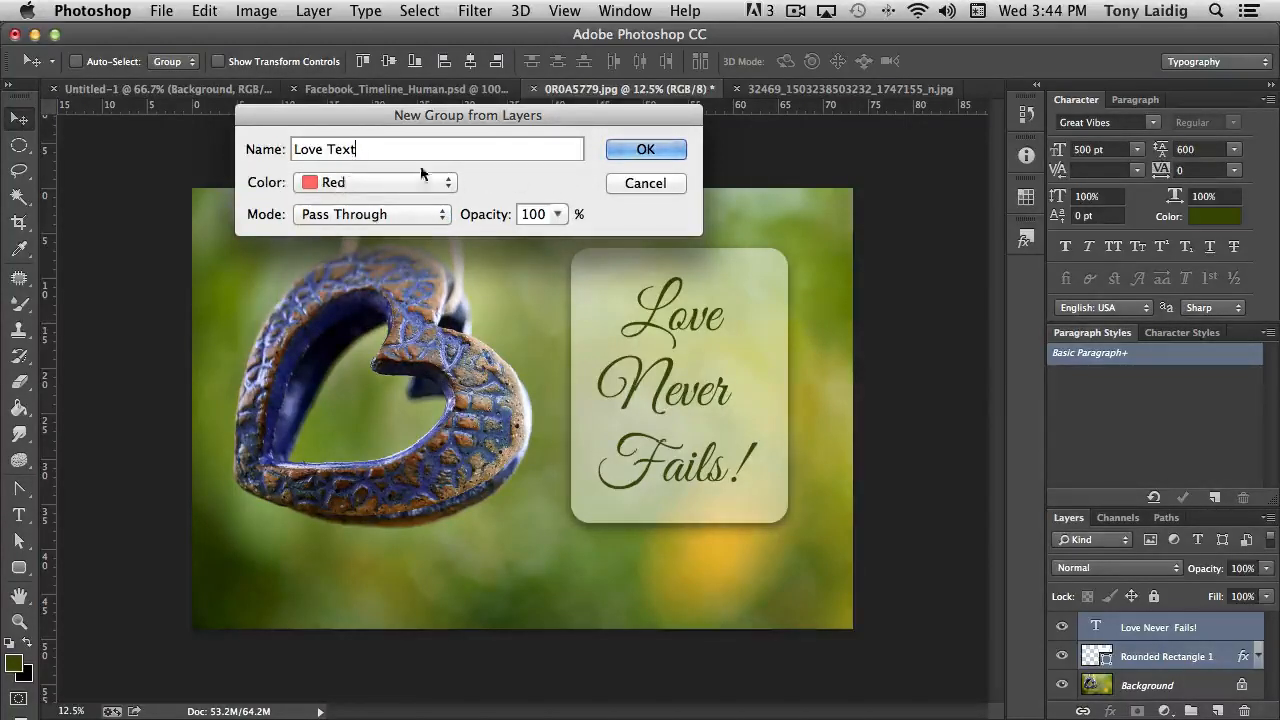
{"action": "left_click", "coordinate": [645, 150]}
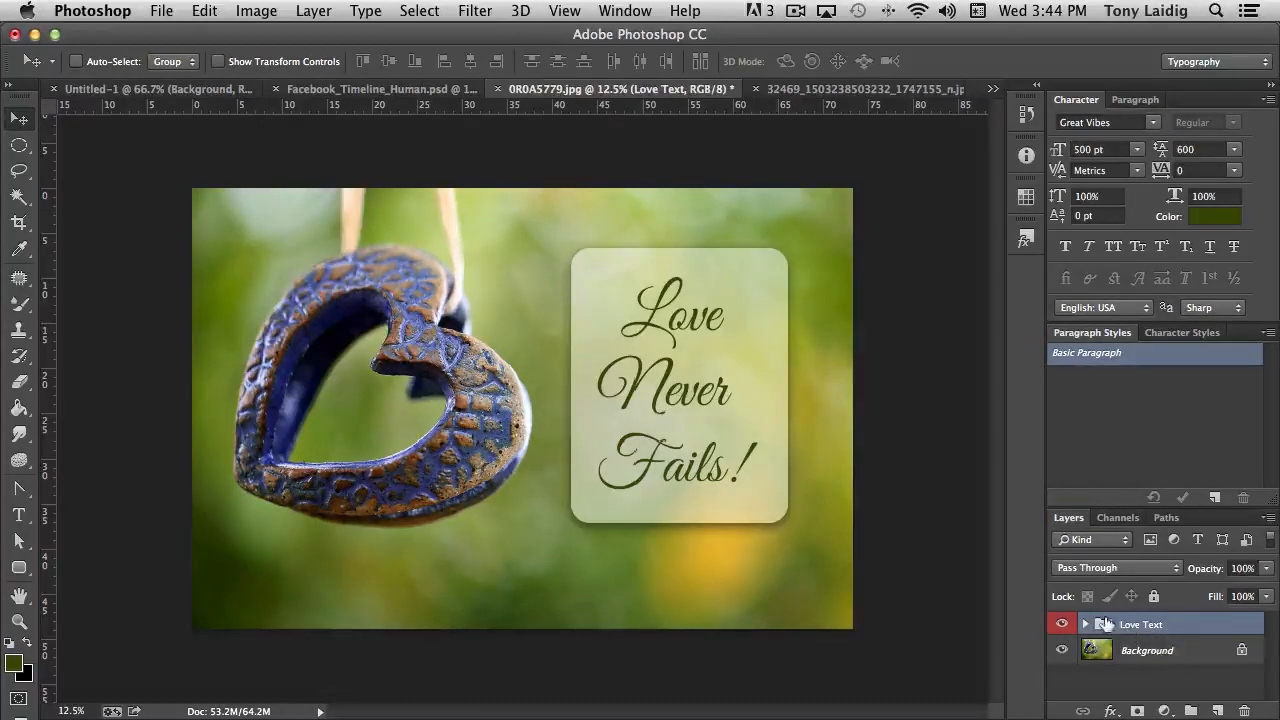
Move the Love Text group slightly up and to the left on the photo.
{"action": "left_click_drag", "start_coordinate": [710, 354], "coordinate": [647, 349]}
{"action": "left_click_drag", "start_coordinate": [648, 350], "coordinate": [650, 350]}
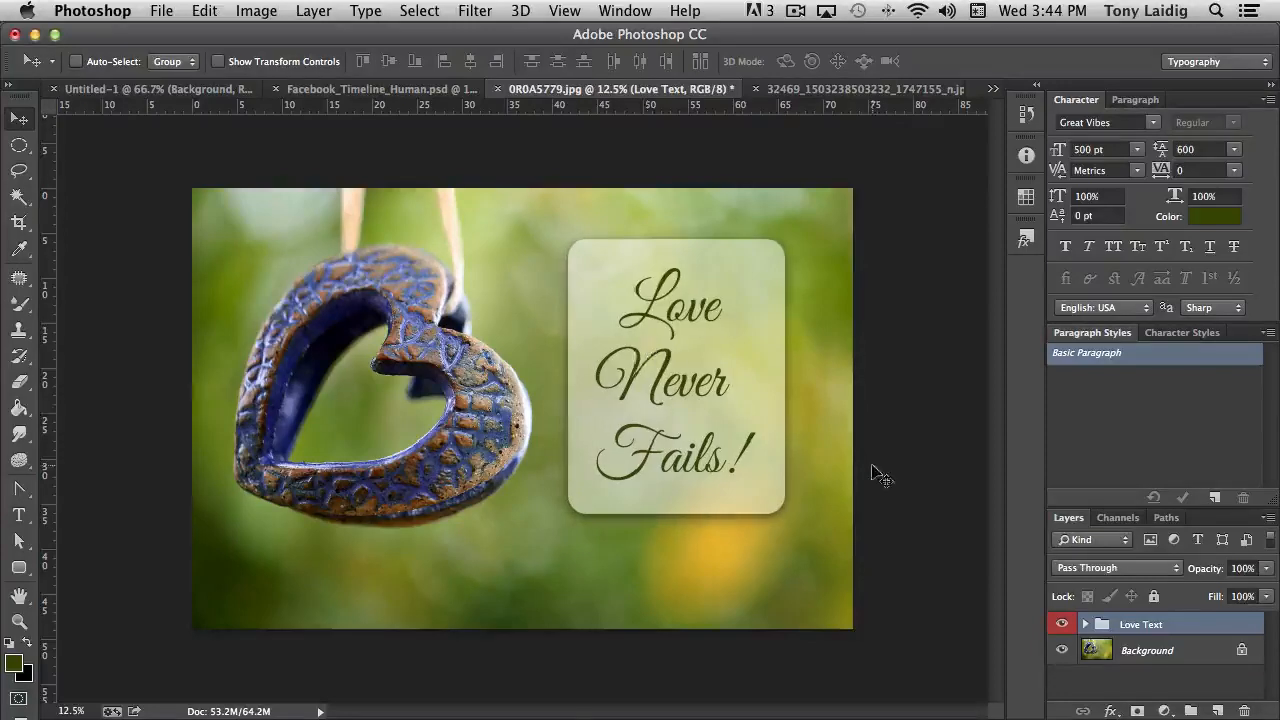
Expand the Love Text group to inspect the text and rectangle layers inside it, and collapse it again.
{"action": "left_click", "coordinate": [1085, 624]}
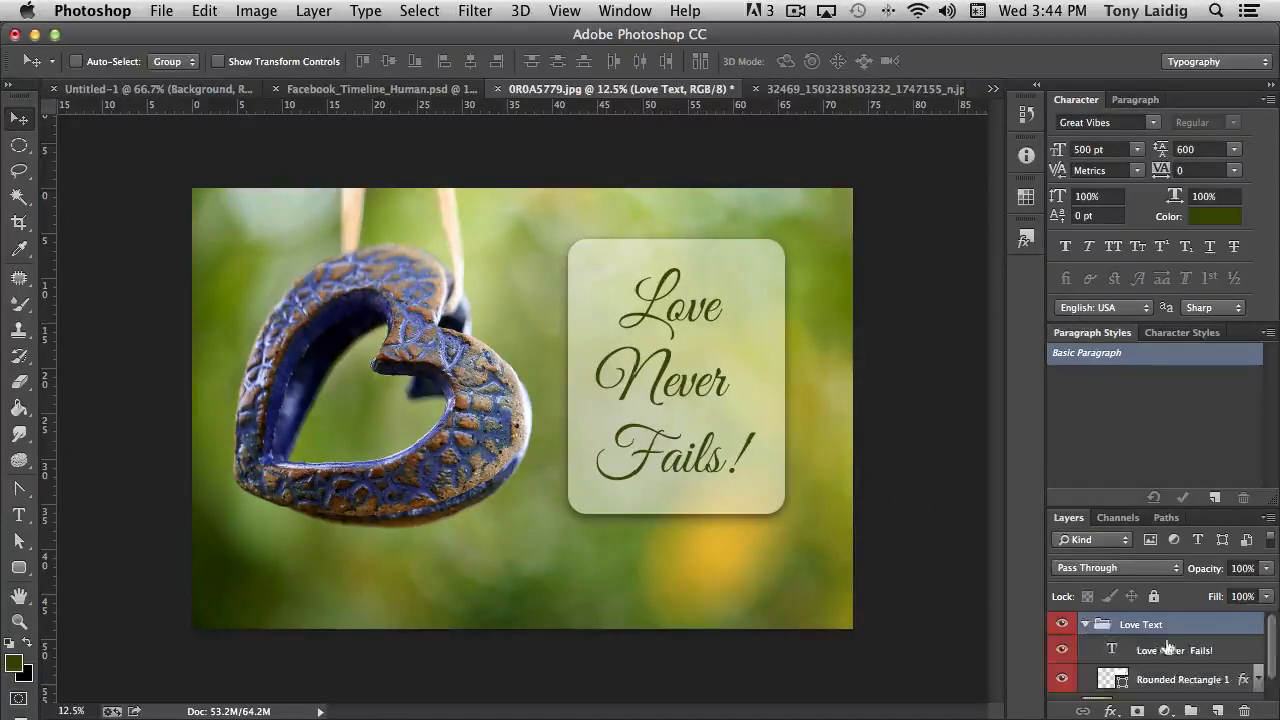
{"action": "left_click", "coordinate": [1085, 624]}
{"action": "left_click", "coordinate": [1085, 624]}
{"action": "key", "text": "super+shift+g"}
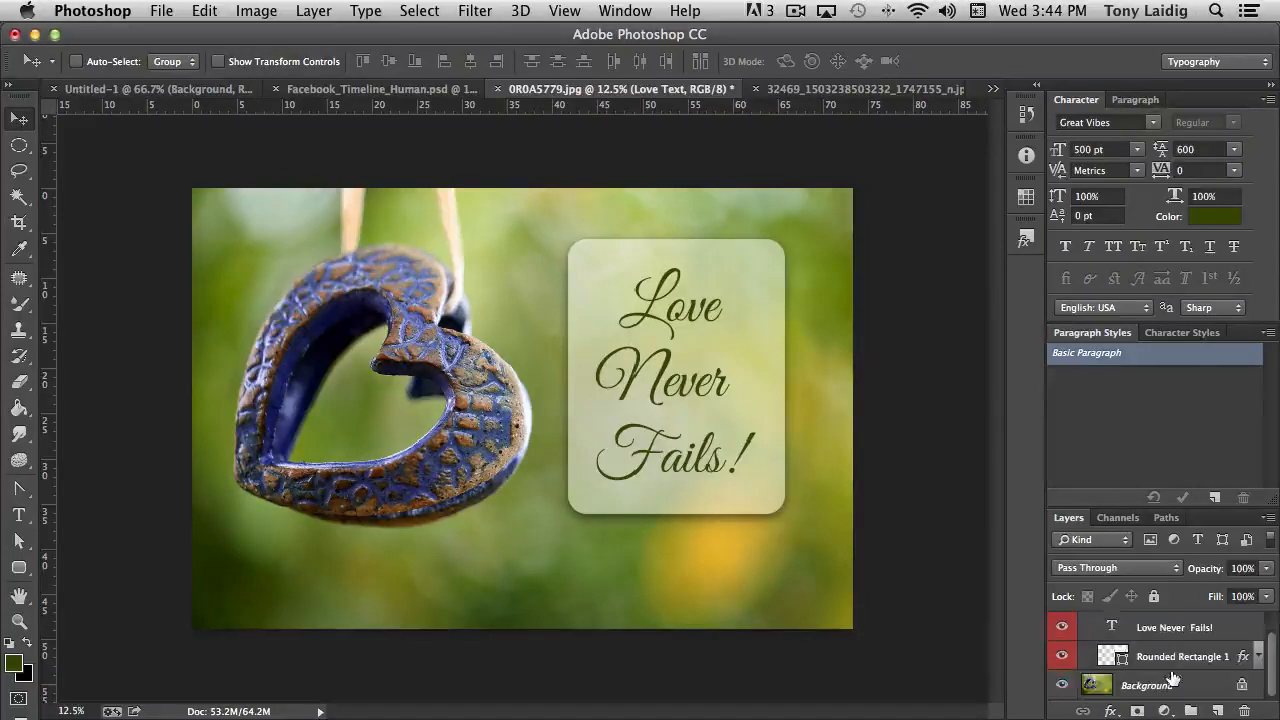
{"action": "left_click", "coordinate": [1167, 630]}
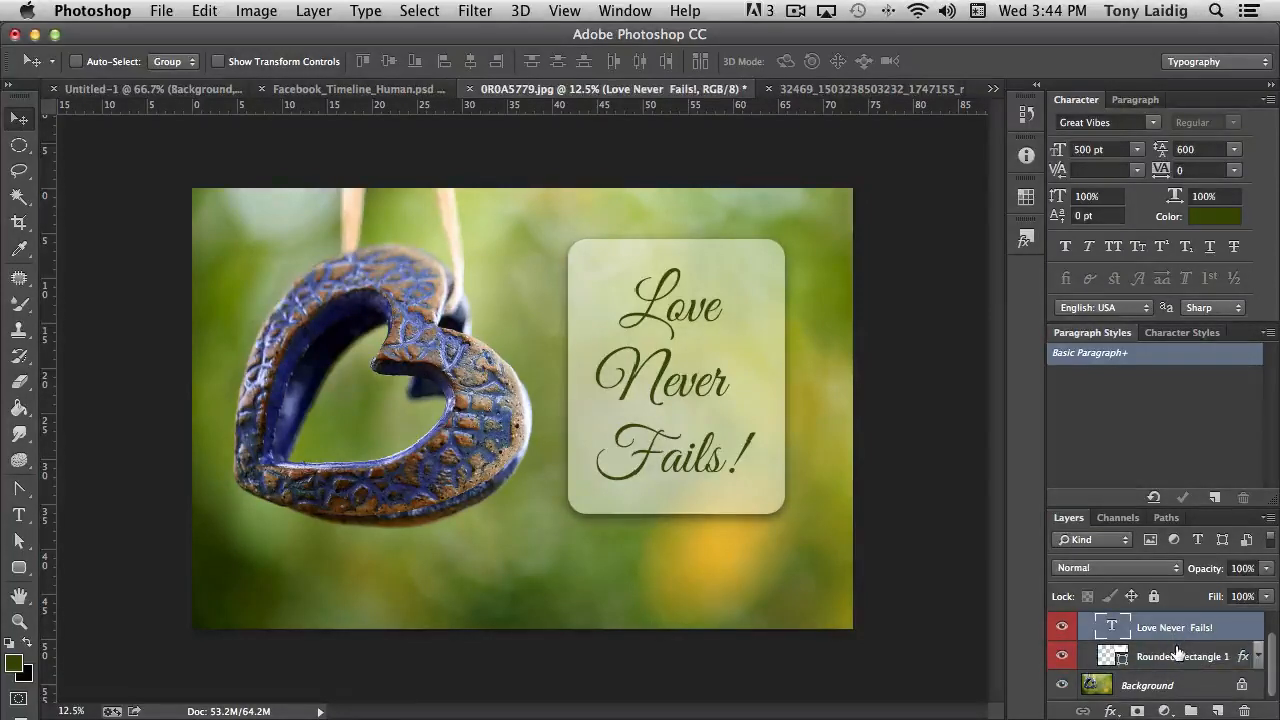
{"action": "key", "text": "super+z"}
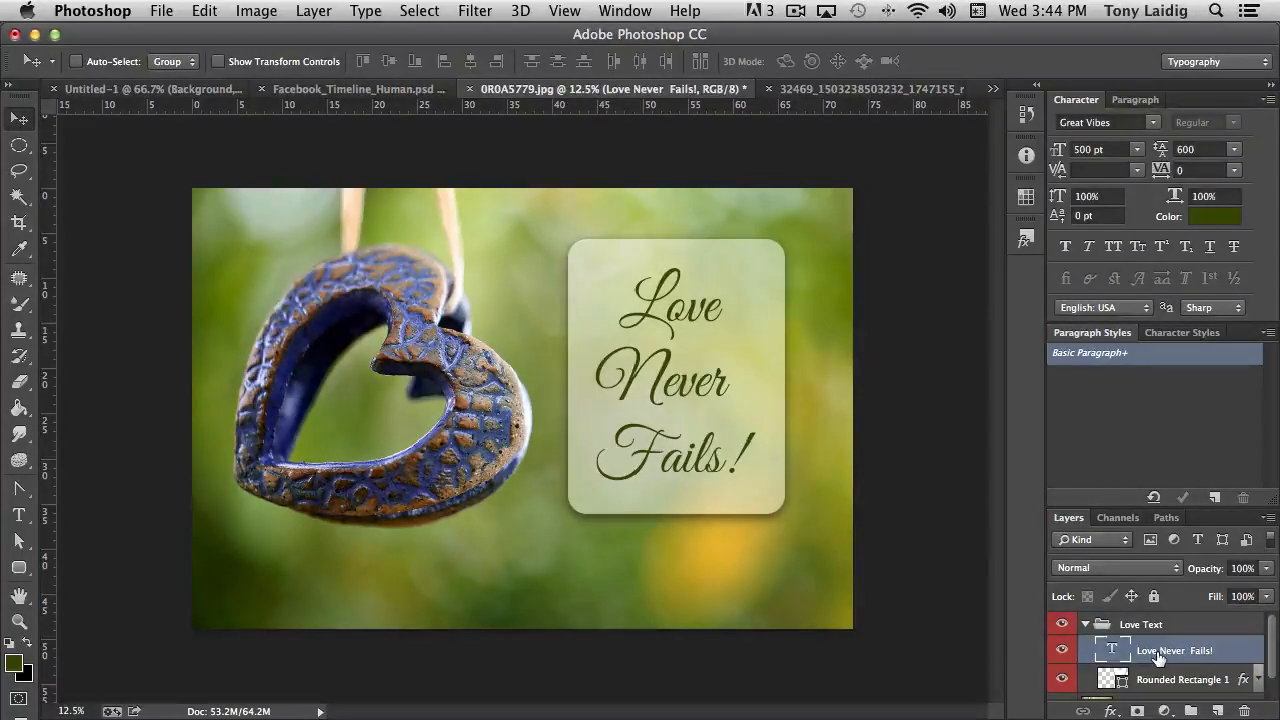
{"action": "left_click", "coordinate": [1086, 625]}
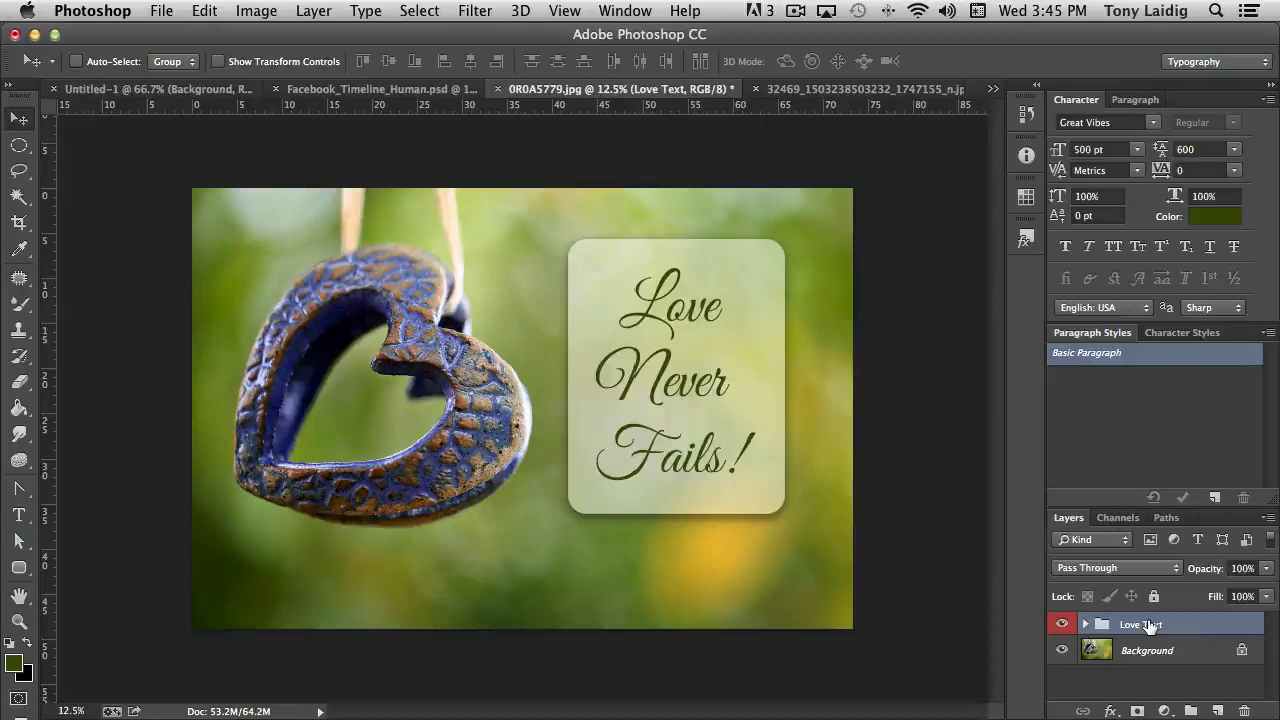
Toggle the Love Text group's visibility off and on to compare the photo with and without it, leaving it shown.
{"action": "left_click", "coordinate": [1062, 624]}
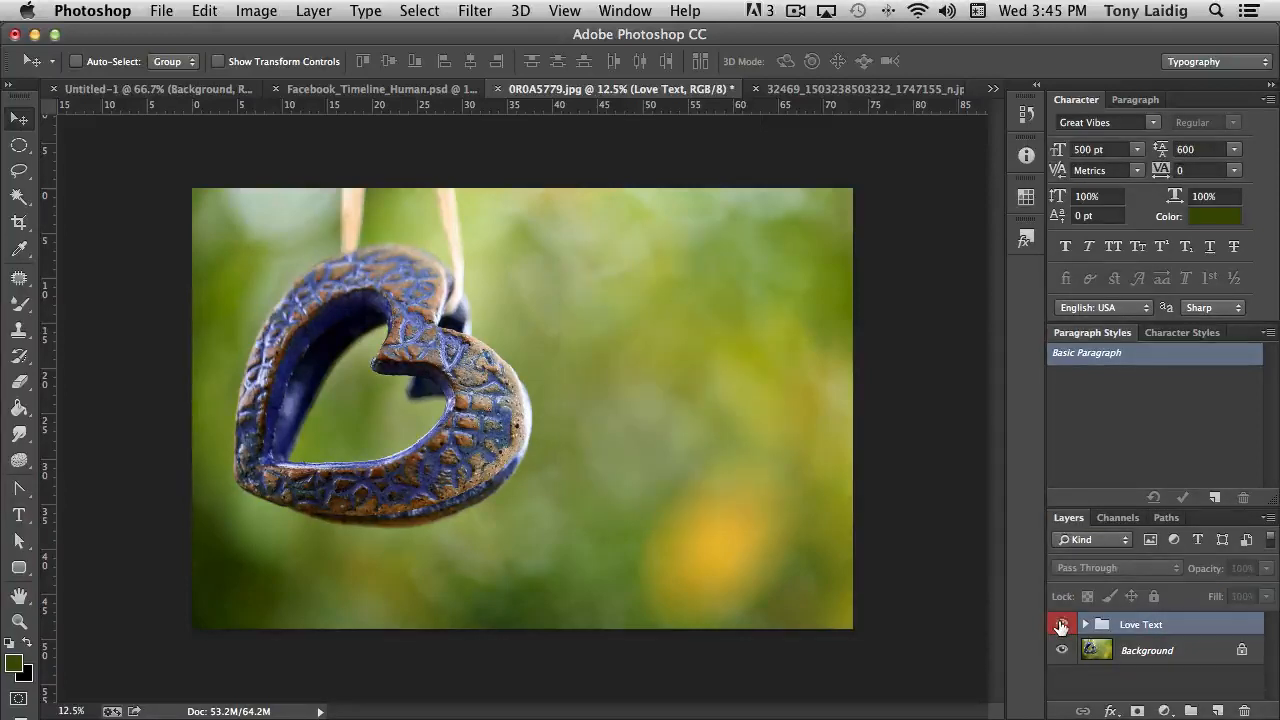
{"action": "left_click", "coordinate": [1061, 625]}
{"action": "left_click", "coordinate": [1061, 625]}
{"action": "left_click", "coordinate": [1061, 625]}
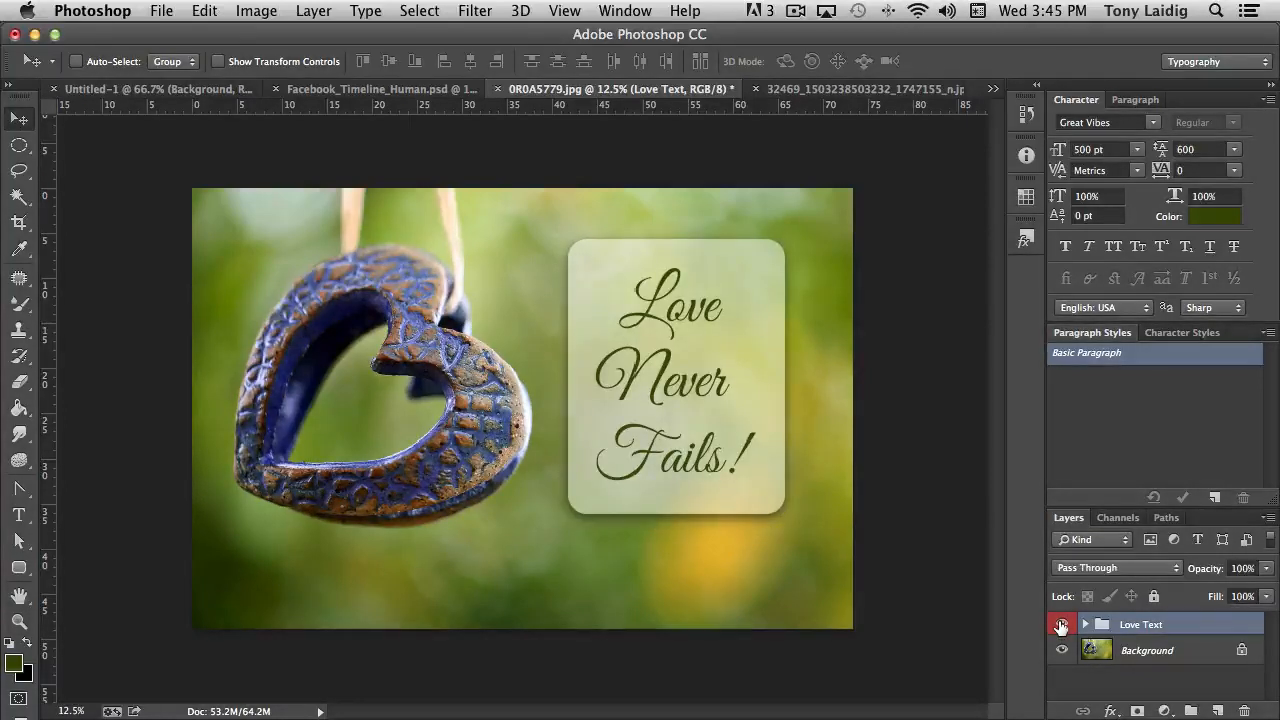